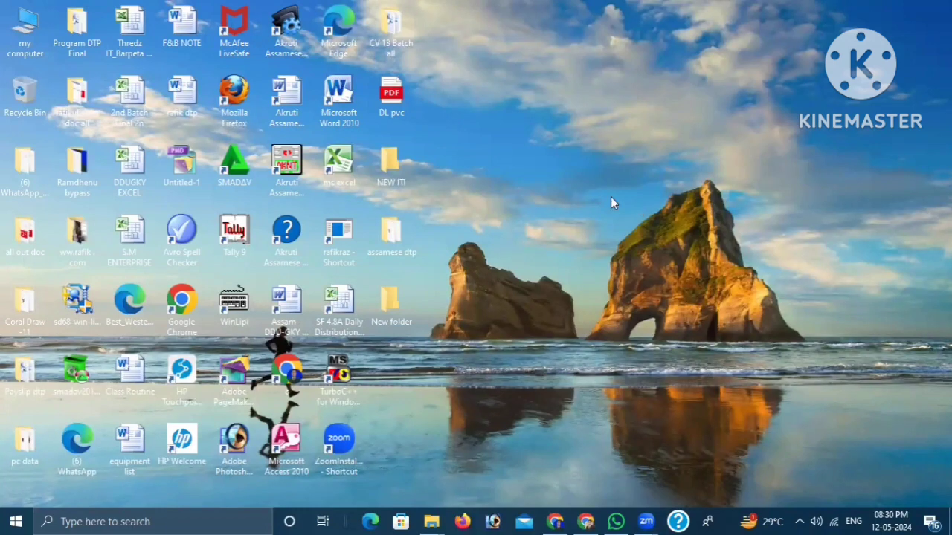
{"action": "right_click", "coordinate": [601, 192]}
{"action": "left_click", "coordinate": [643, 234]}
{"action": "right_click", "coordinate": [581, 141]}
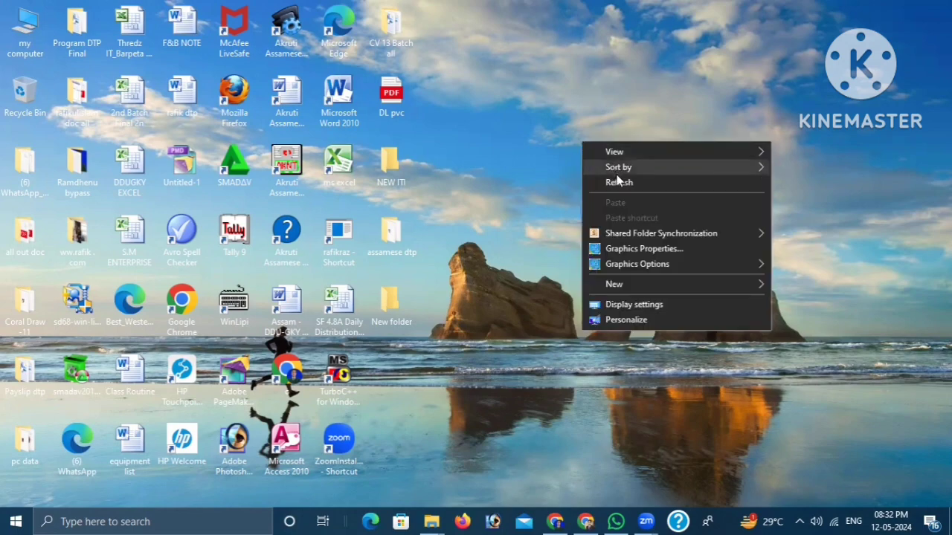
{"action": "left_click", "coordinate": [618, 181]}
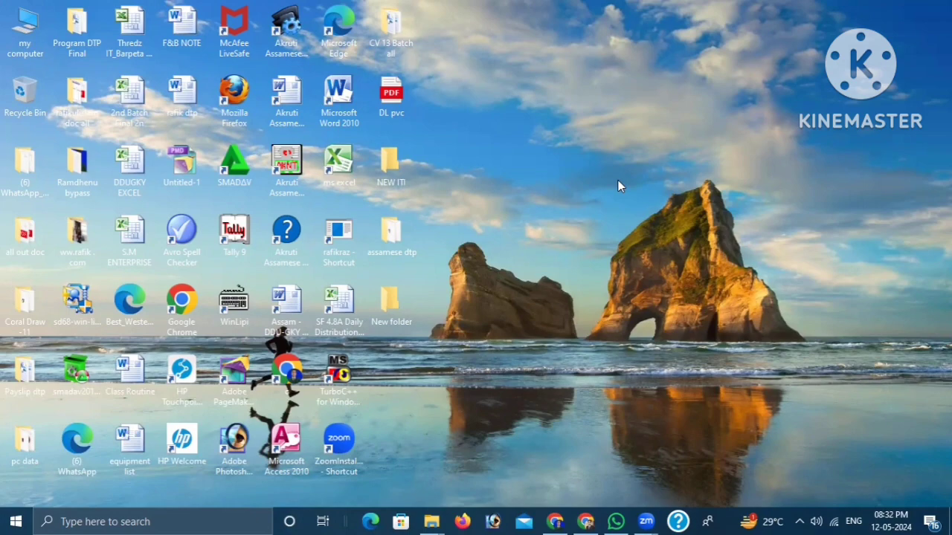
{"action": "right_click", "coordinate": [617, 180]}
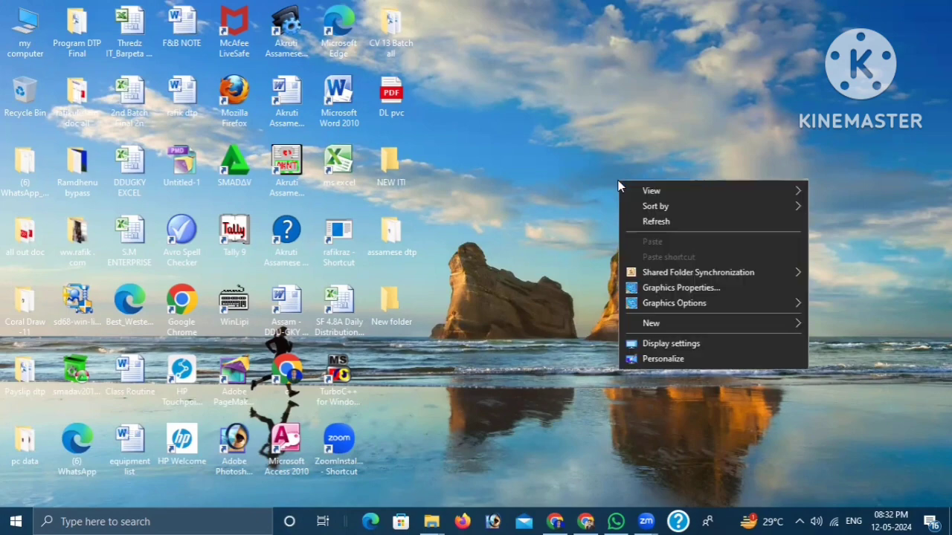
{"action": "left_click", "coordinate": [642, 217]}
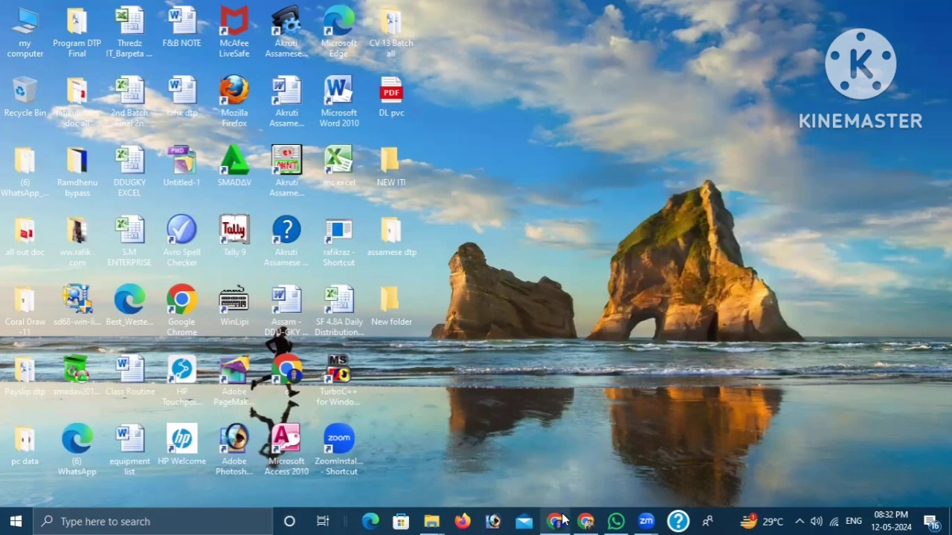
- Switch to the Chrome window showing the personal Facebook profile and look through its cover, photos and videos
{"action": "mouse_move", "coordinate": [555, 521]}
{"action": "left_click", "coordinate": [616, 480]}
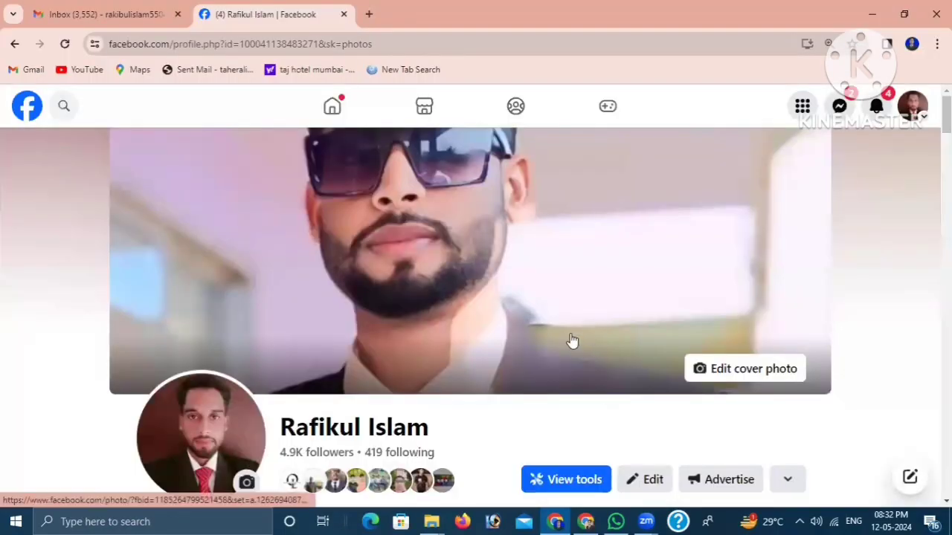
{"action": "scroll", "coordinate": [521, 340], "scroll_direction": "down", "scroll_amount": 1}
{"action": "scroll", "coordinate": [522, 346], "scroll_direction": "down", "scroll_amount": 1}
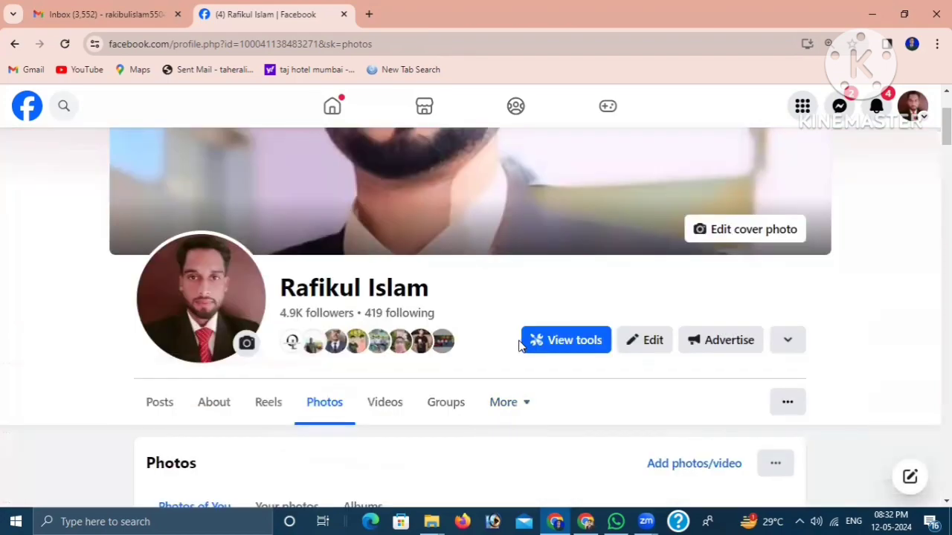
{"action": "scroll", "coordinate": [498, 298], "scroll_direction": "up", "scroll_amount": 2}
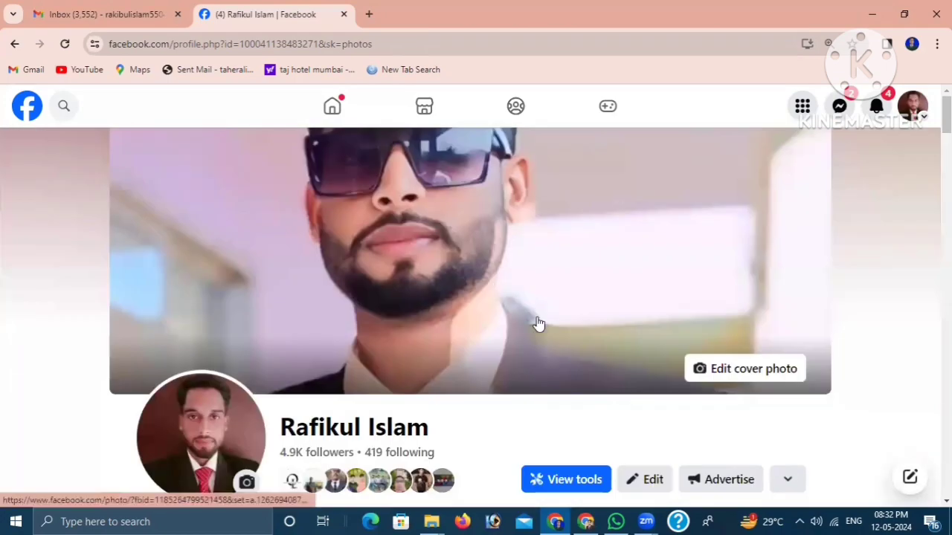
{"action": "scroll", "coordinate": [536, 327], "scroll_direction": "down", "scroll_amount": 5}
{"action": "scroll", "coordinate": [527, 324], "scroll_direction": "up", "scroll_amount": 4}
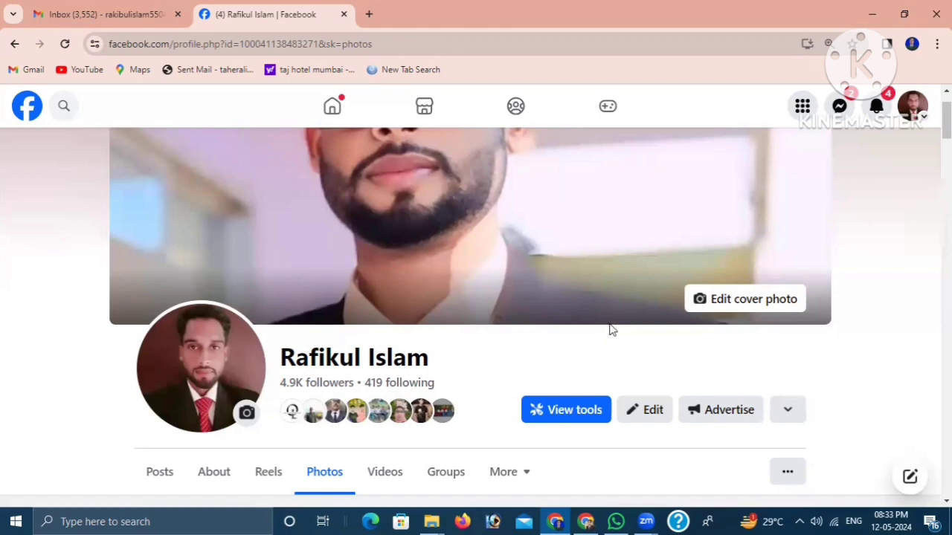
{"action": "scroll", "coordinate": [500, 356], "scroll_direction": "down", "scroll_amount": 3}
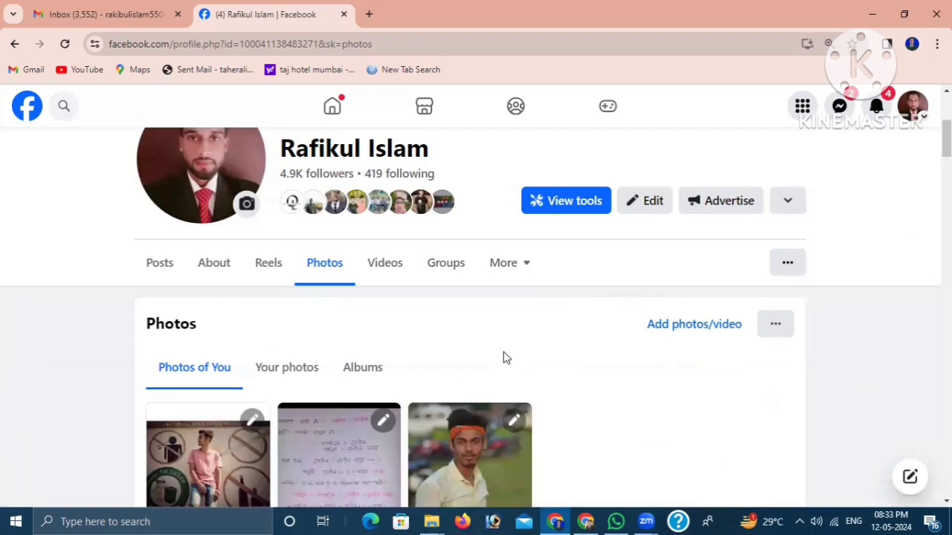
{"action": "scroll", "coordinate": [687, 278], "scroll_direction": "up", "scroll_amount": 3}
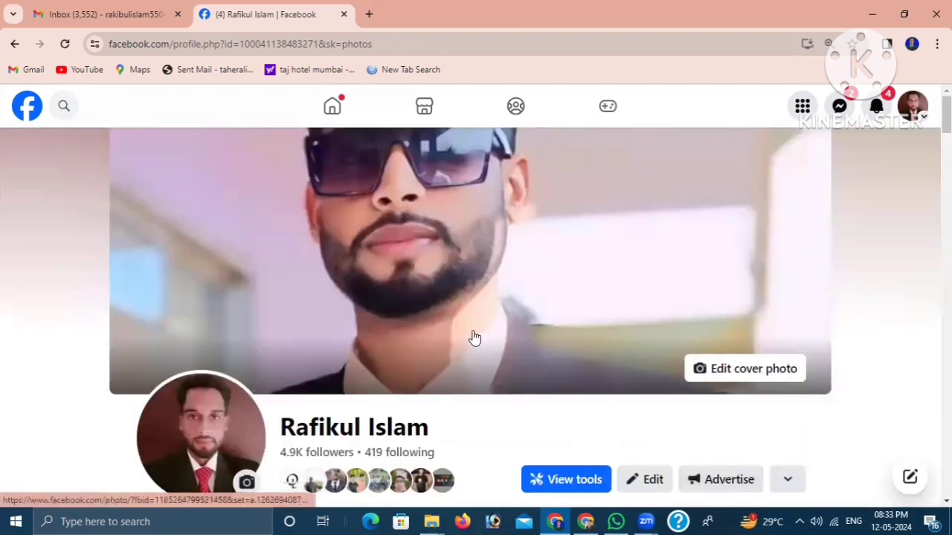
{"action": "scroll", "coordinate": [526, 297], "scroll_direction": "down", "scroll_amount": 7}
{"action": "scroll", "coordinate": [694, 302], "scroll_direction": "up", "scroll_amount": 6}
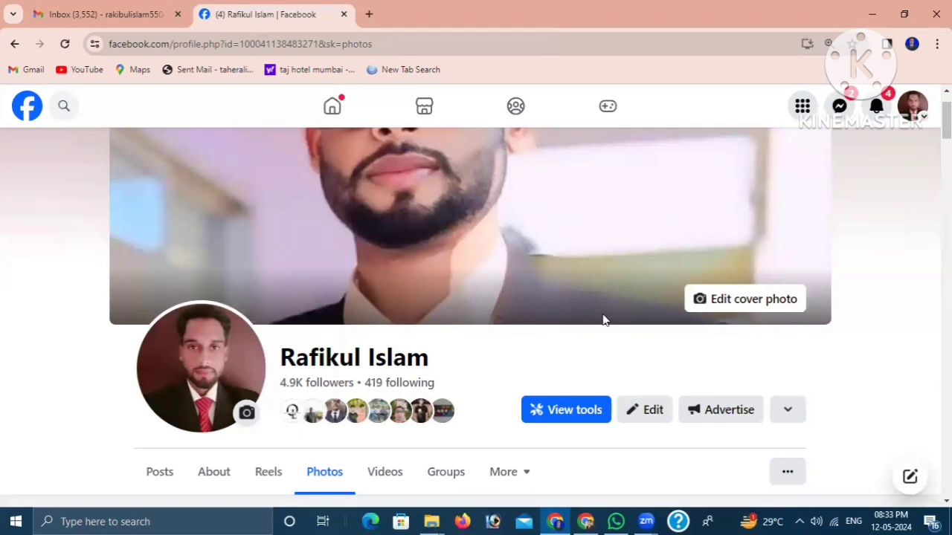
{"action": "scroll", "coordinate": [587, 301], "scroll_direction": "up", "scroll_amount": 1}
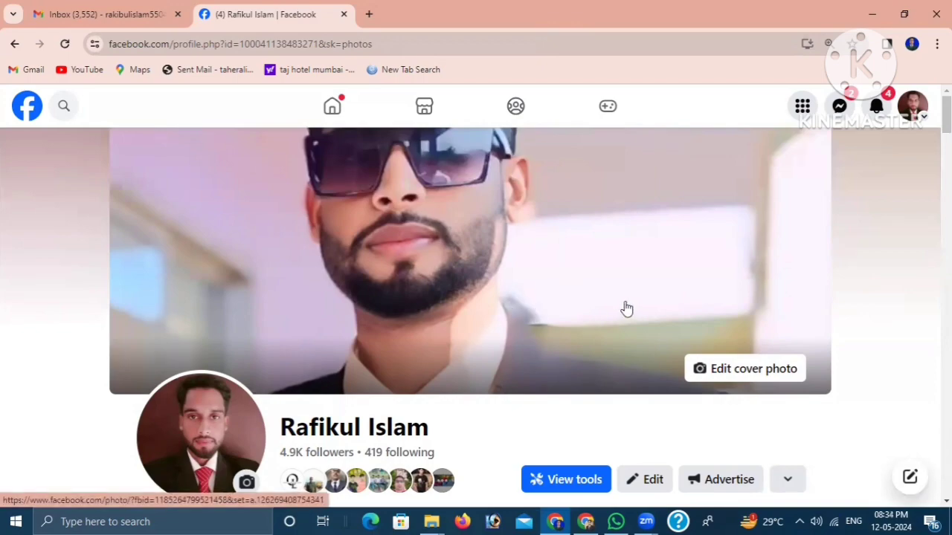
{"action": "scroll", "coordinate": [623, 308], "scroll_direction": "down", "scroll_amount": 10}
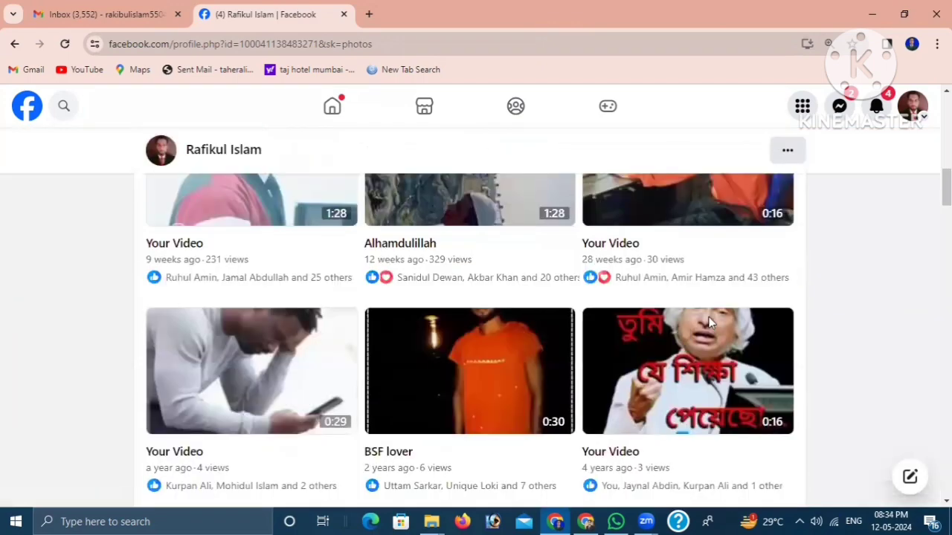
{"action": "scroll", "coordinate": [709, 317], "scroll_direction": "up", "scroll_amount": 9}
{"action": "scroll", "coordinate": [708, 322], "scroll_direction": "up", "scroll_amount": 2}
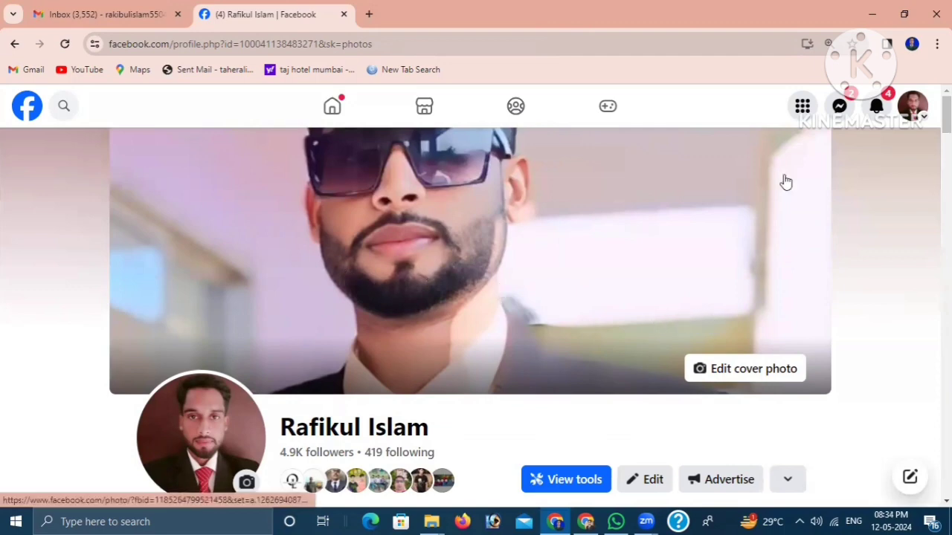
- Show all profiles of the Facebook account and switch to the freelancer Page listed directly below the personal profile
{"action": "left_click", "coordinate": [921, 112]}
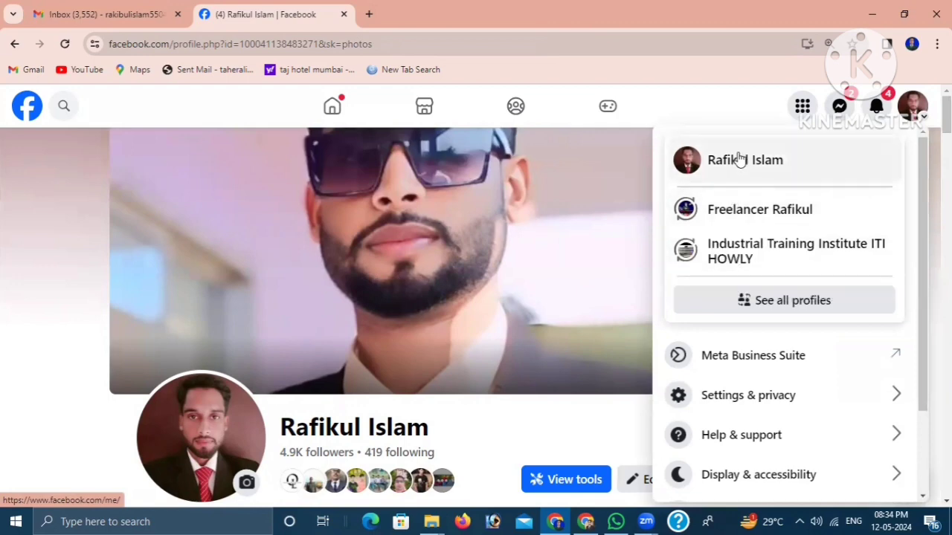
{"action": "left_click", "coordinate": [792, 301]}
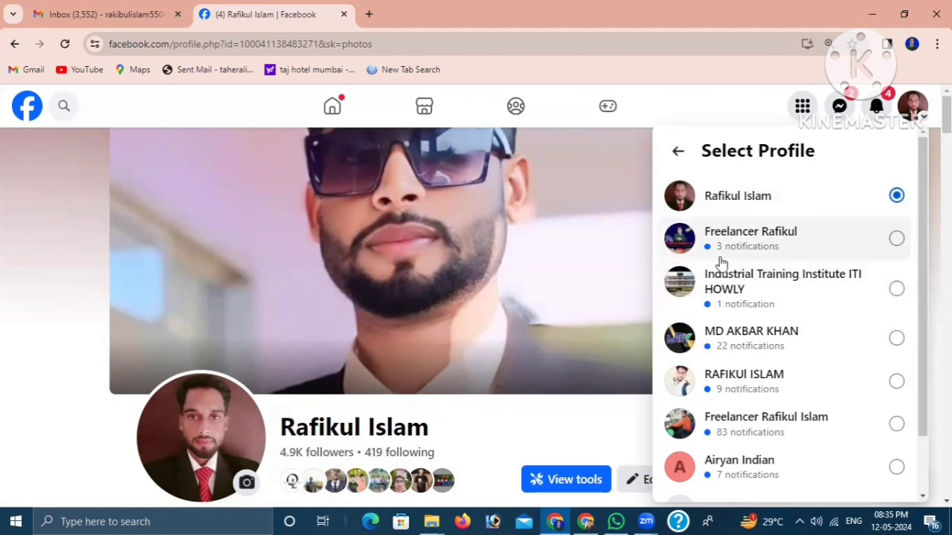
{"action": "scroll", "coordinate": [614, 287], "scroll_direction": "down", "scroll_amount": 3}
{"action": "scroll", "coordinate": [611, 288], "scroll_direction": "up", "scroll_amount": 3}
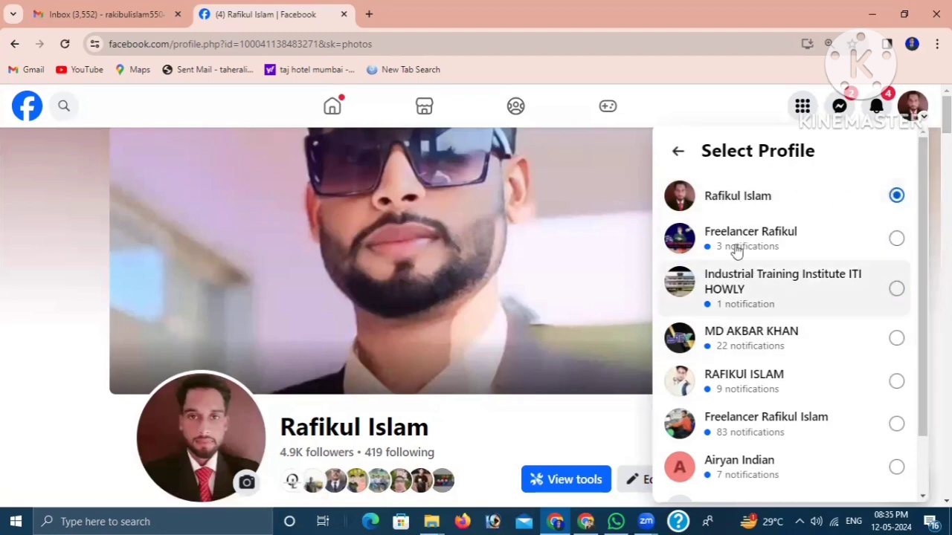
{"action": "left_click", "coordinate": [770, 242]}
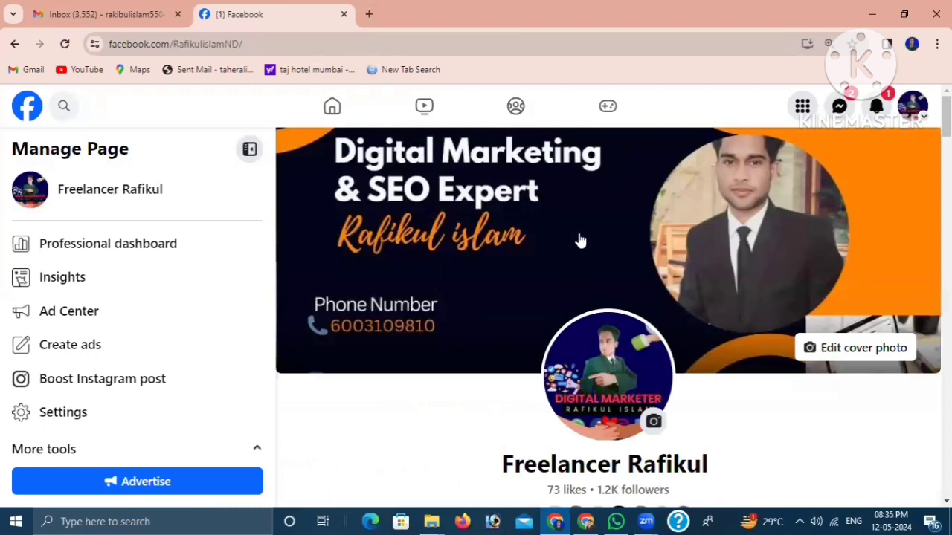
- Look over the freelancer Page's cover, Manage Page options, intro section and photos
{"action": "scroll", "coordinate": [580, 240], "scroll_direction": "down", "scroll_amount": 4}
{"action": "scroll", "coordinate": [498, 316], "scroll_direction": "up", "scroll_amount": 4}
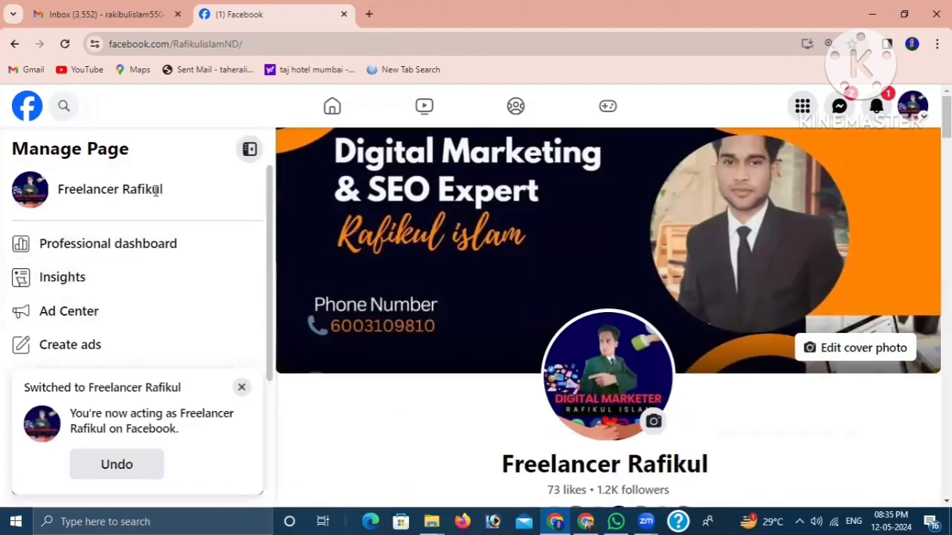
{"action": "scroll", "coordinate": [416, 281], "scroll_direction": "down", "scroll_amount": 2}
{"action": "scroll", "coordinate": [617, 290], "scroll_direction": "down", "scroll_amount": 3}
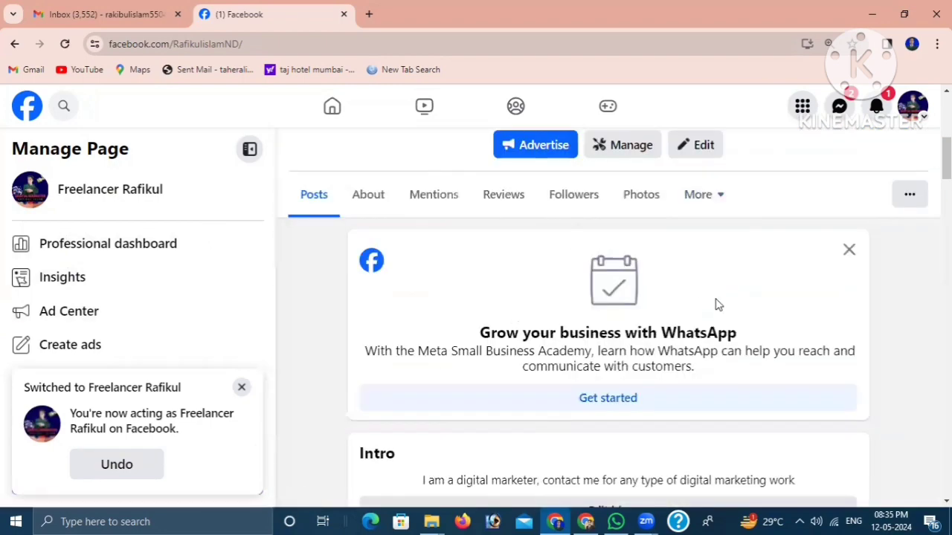
{"action": "scroll", "coordinate": [717, 305], "scroll_direction": "down", "scroll_amount": 5}
{"action": "scroll", "coordinate": [540, 374], "scroll_direction": "up", "scroll_amount": 8}
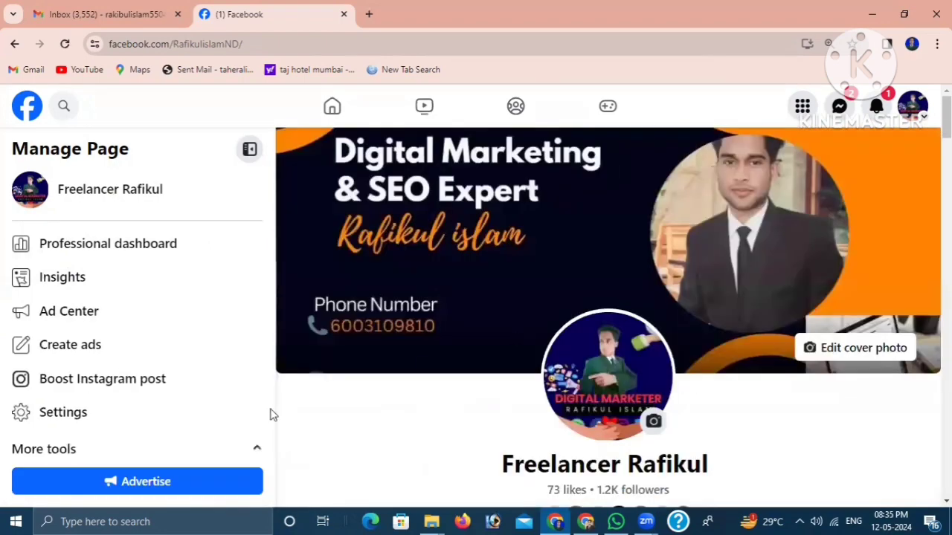
{"action": "scroll", "coordinate": [167, 271], "scroll_direction": "down", "scroll_amount": 2}
{"action": "scroll", "coordinate": [170, 298], "scroll_direction": "up", "scroll_amount": 2}
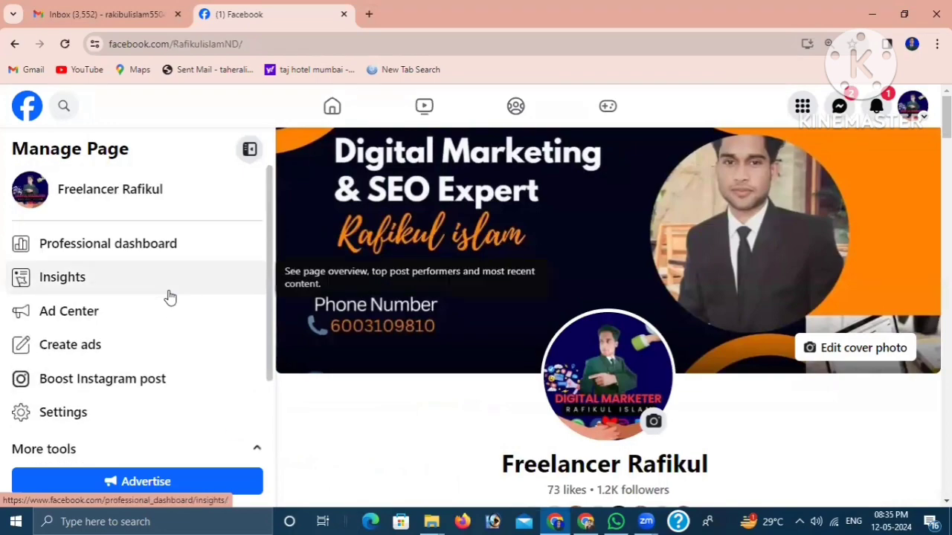
{"action": "scroll", "coordinate": [565, 312], "scroll_direction": "down", "scroll_amount": 5}
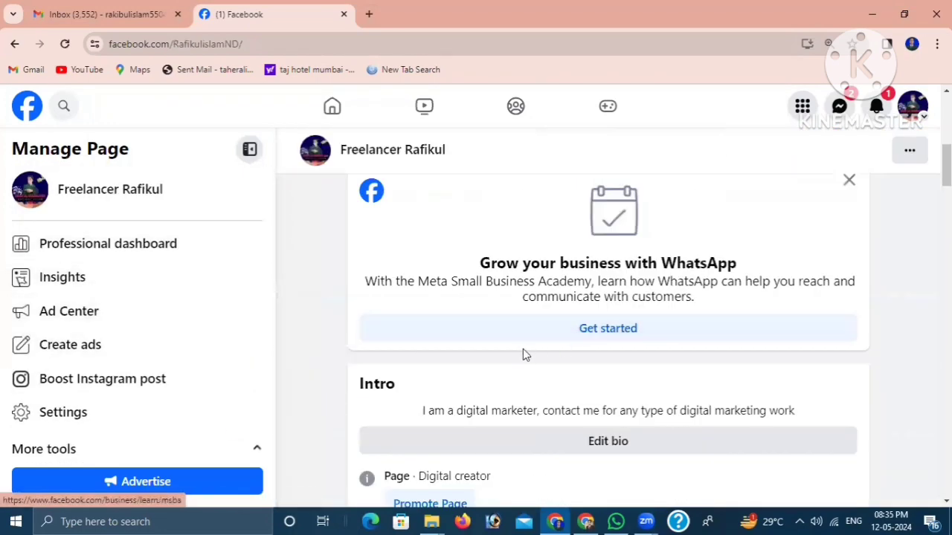
{"action": "scroll", "coordinate": [522, 355], "scroll_direction": "down", "scroll_amount": 12}
{"action": "scroll", "coordinate": [604, 346], "scroll_direction": "up", "scroll_amount": 4}
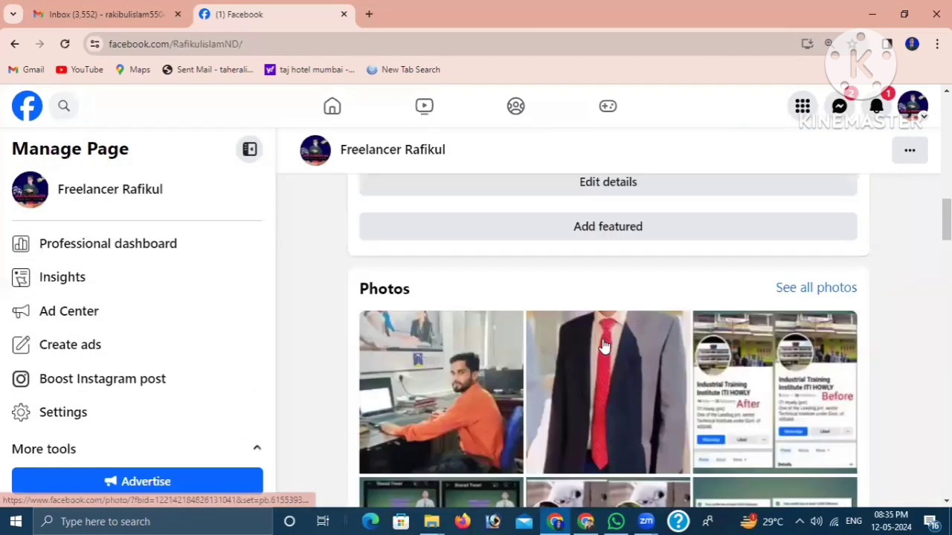
{"action": "scroll", "coordinate": [604, 347], "scroll_direction": "up", "scroll_amount": 10}
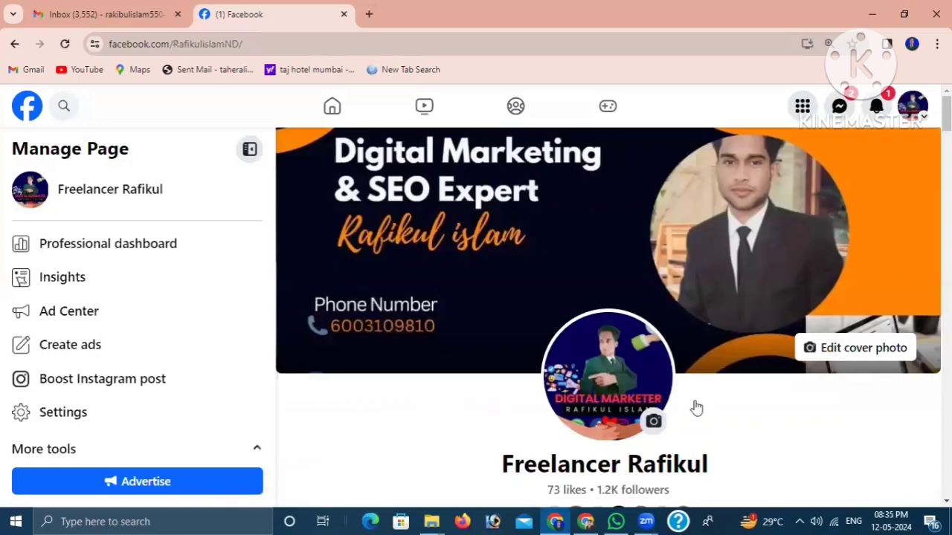
- Examine the Page's intro details and its before-and-after client photos down to the Featured and Posts sections
{"action": "scroll", "coordinate": [696, 407], "scroll_direction": "down", "scroll_amount": 5}
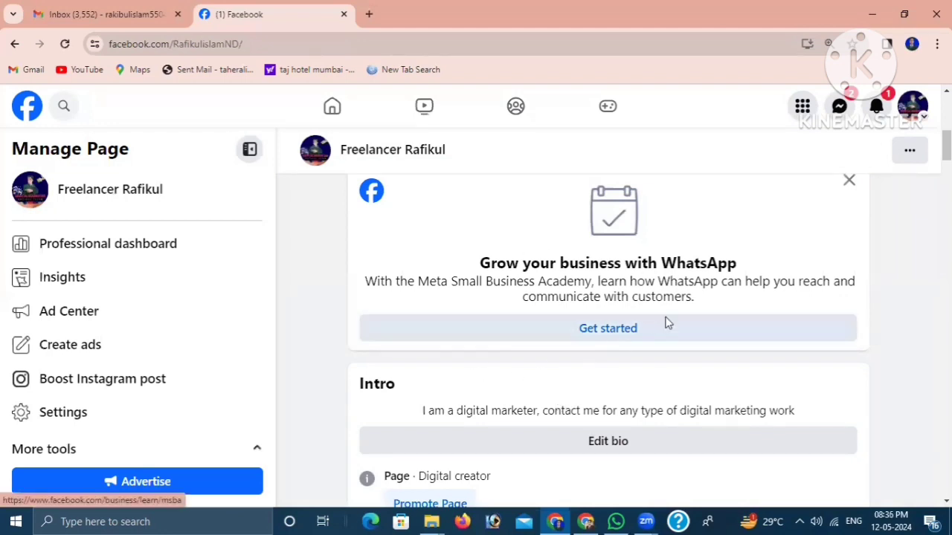
{"action": "scroll", "coordinate": [667, 324], "scroll_direction": "up", "scroll_amount": 2}
{"action": "scroll", "coordinate": [621, 349], "scroll_direction": "down", "scroll_amount": 4}
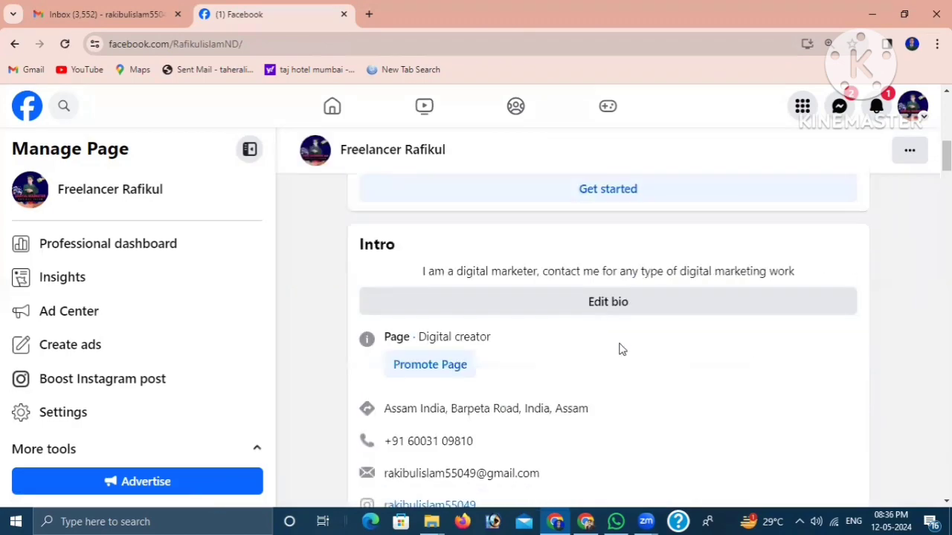
{"action": "scroll", "coordinate": [621, 350], "scroll_direction": "down", "scroll_amount": 10}
{"action": "scroll", "coordinate": [631, 424], "scroll_direction": "up", "scroll_amount": 4}
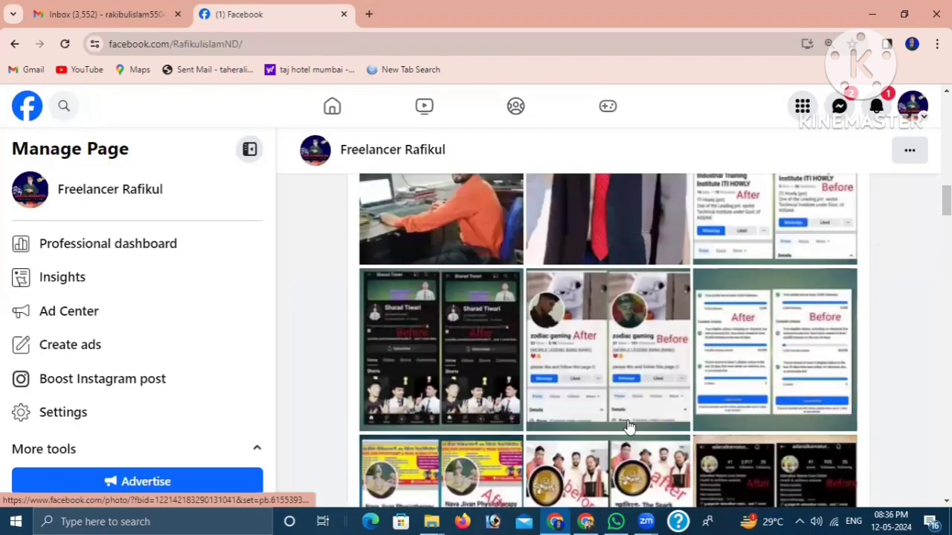
{"action": "scroll", "coordinate": [628, 426], "scroll_direction": "down", "scroll_amount": 3}
{"action": "scroll", "coordinate": [625, 416], "scroll_direction": "up", "scroll_amount": 10}
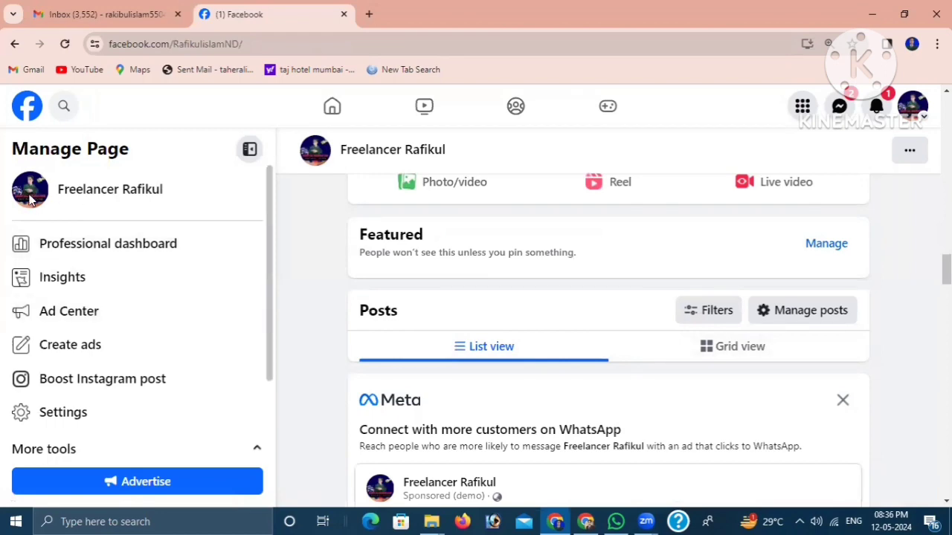
- Review the Page again from its section tabs and contact details through the shared video and before-and-after posts
{"action": "scroll", "coordinate": [538, 230], "scroll_direction": "up", "scroll_amount": 10}
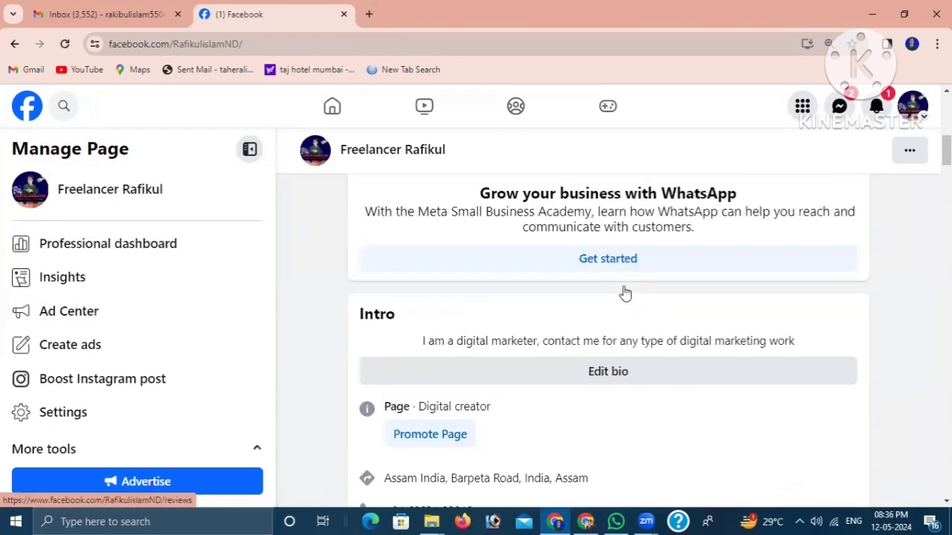
{"action": "scroll", "coordinate": [621, 301], "scroll_direction": "up", "scroll_amount": 5}
{"action": "scroll", "coordinate": [650, 311], "scroll_direction": "down", "scroll_amount": 3}
{"action": "mouse_move", "coordinate": [649, 316]}
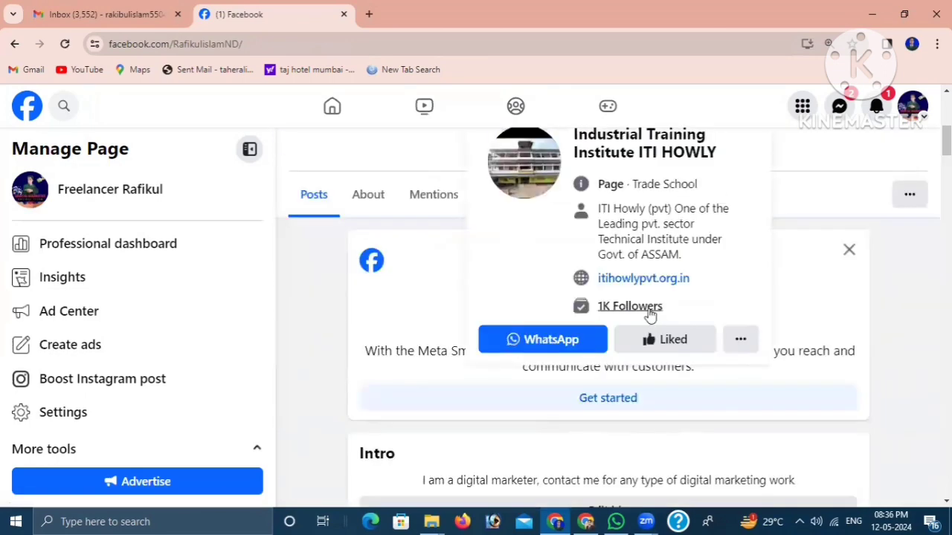
{"action": "scroll", "coordinate": [630, 366], "scroll_direction": "down", "scroll_amount": 10}
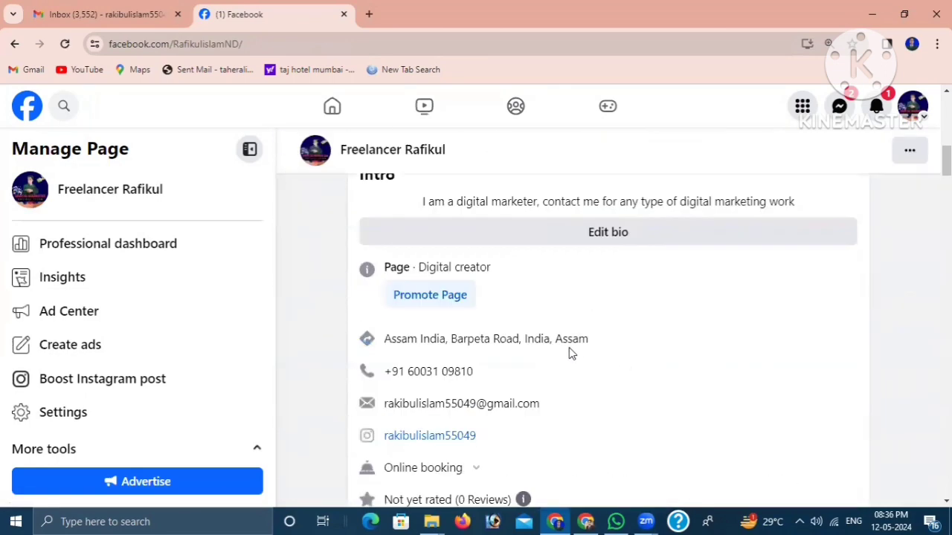
{"action": "scroll", "coordinate": [667, 344], "scroll_direction": "down", "scroll_amount": 10}
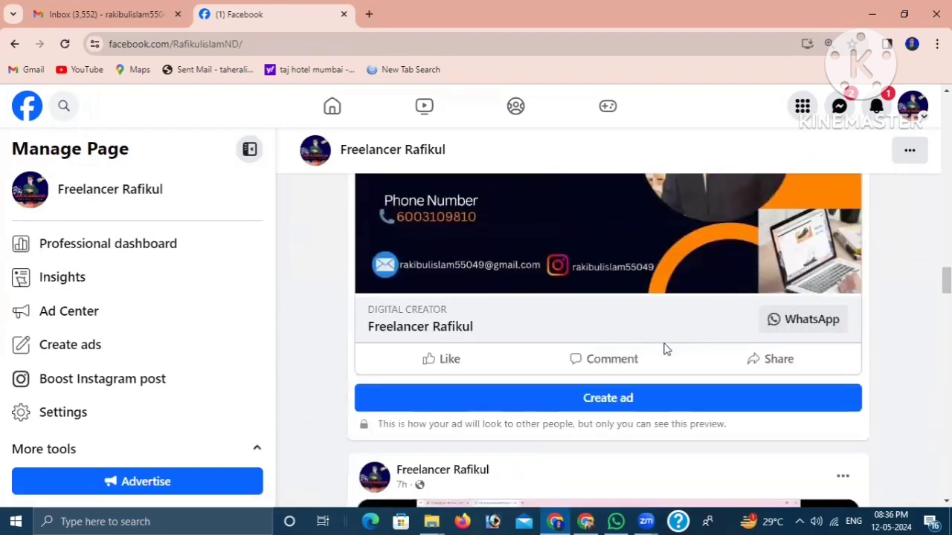
{"action": "scroll", "coordinate": [658, 350], "scroll_direction": "down", "scroll_amount": 4}
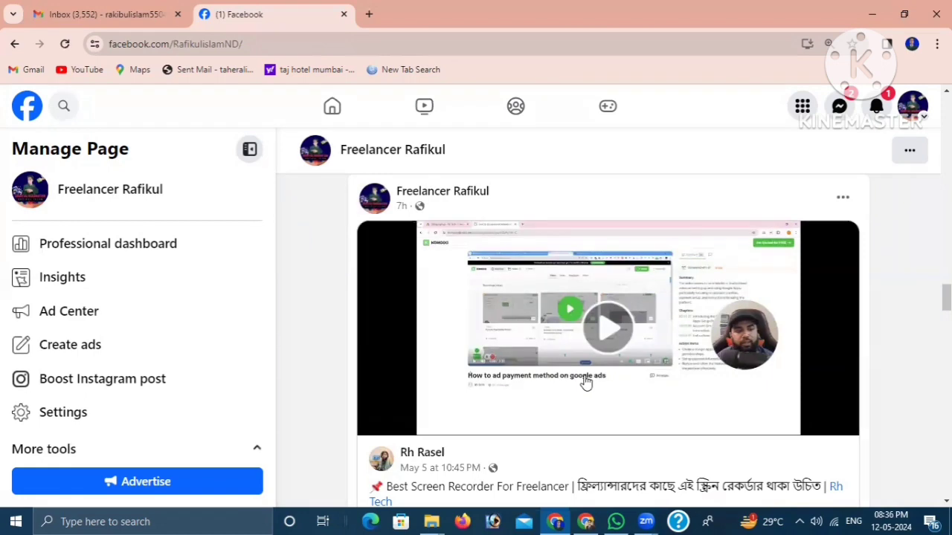
{"action": "scroll", "coordinate": [623, 297], "scroll_direction": "down", "scroll_amount": 6}
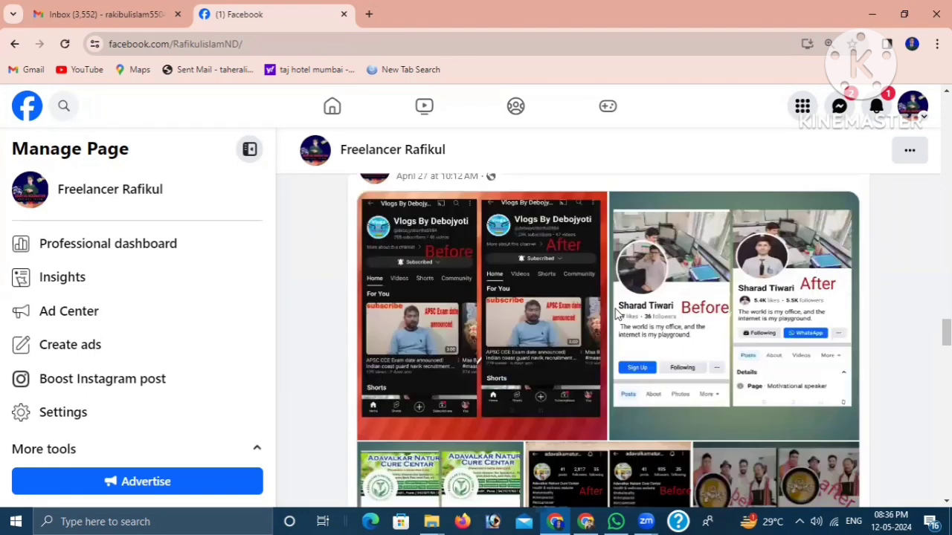
- Look through the Page's recent posts, from the shared video and before-and-after post to the office photo and the April 27 service post
{"action": "scroll", "coordinate": [708, 362], "scroll_direction": "up", "scroll_amount": 2}
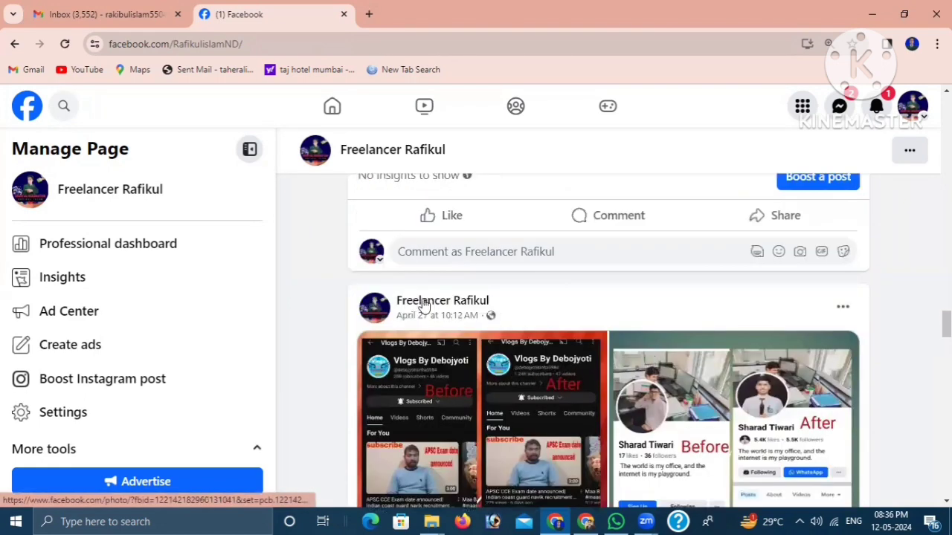
{"action": "scroll", "coordinate": [462, 370], "scroll_direction": "down", "scroll_amount": 1}
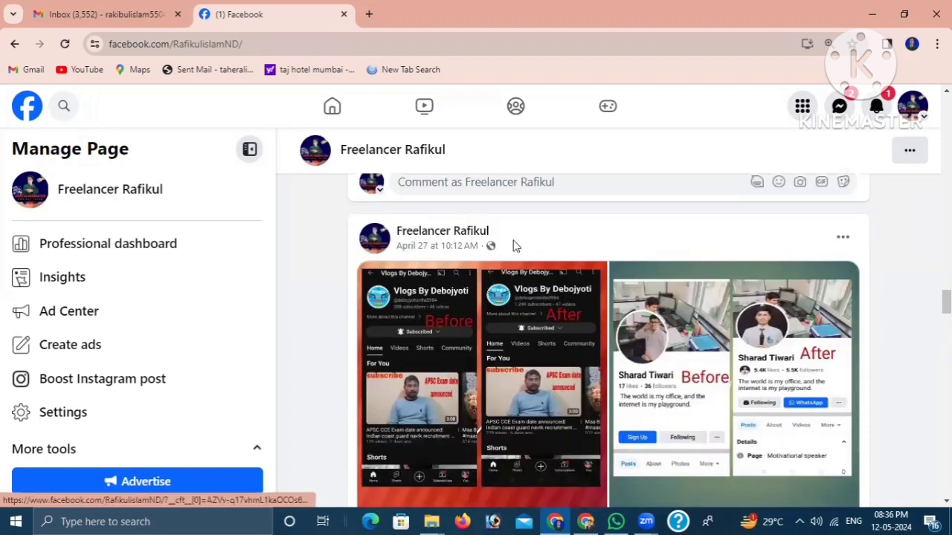
{"action": "scroll", "coordinate": [671, 425], "scroll_direction": "down", "scroll_amount": 5}
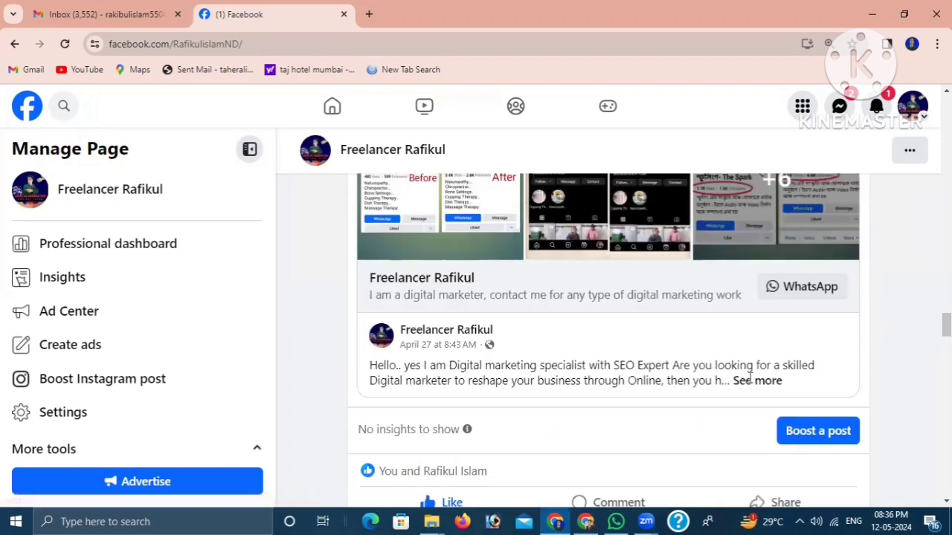
{"action": "scroll", "coordinate": [619, 405], "scroll_direction": "down", "scroll_amount": 6}
{"action": "scroll", "coordinate": [669, 348], "scroll_direction": "up", "scroll_amount": 5}
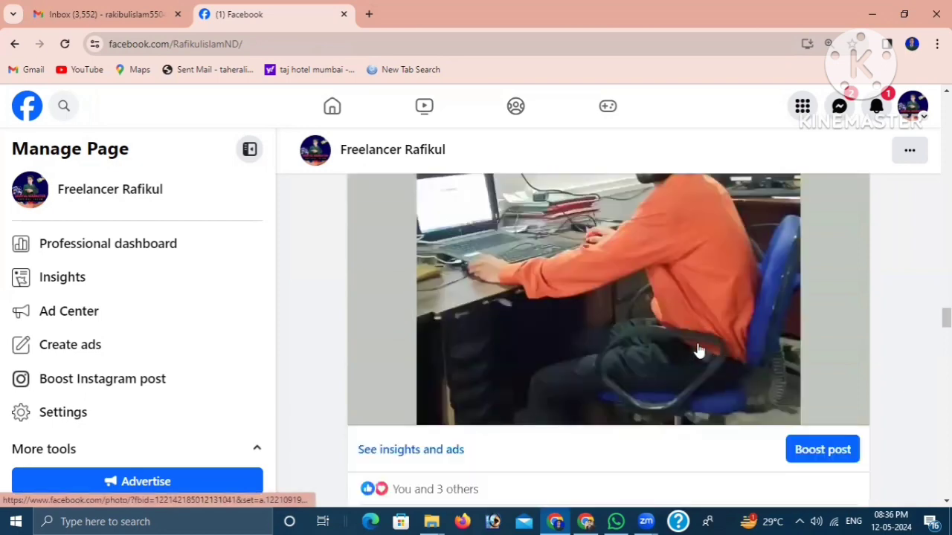
{"action": "scroll", "coordinate": [608, 327], "scroll_direction": "down", "scroll_amount": 10}
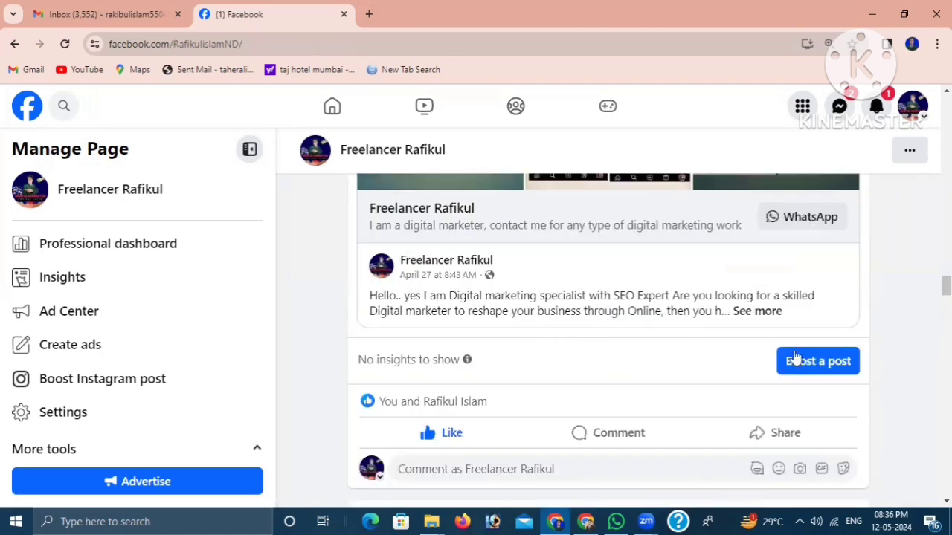
{"action": "scroll", "coordinate": [601, 405], "scroll_direction": "down", "scroll_amount": 12}
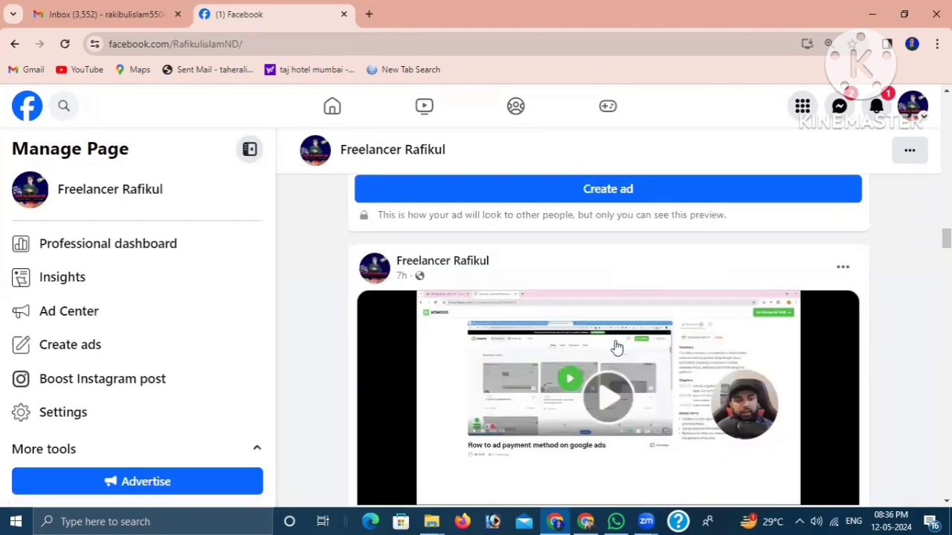
{"action": "scroll", "coordinate": [721, 325], "scroll_direction": "down", "scroll_amount": 7}
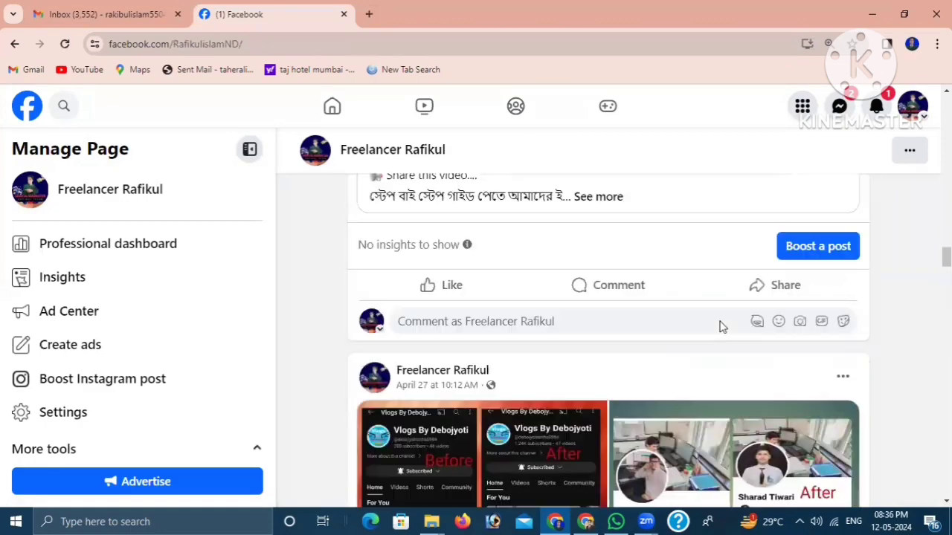
{"action": "scroll", "coordinate": [609, 451], "scroll_direction": "down", "scroll_amount": 2}
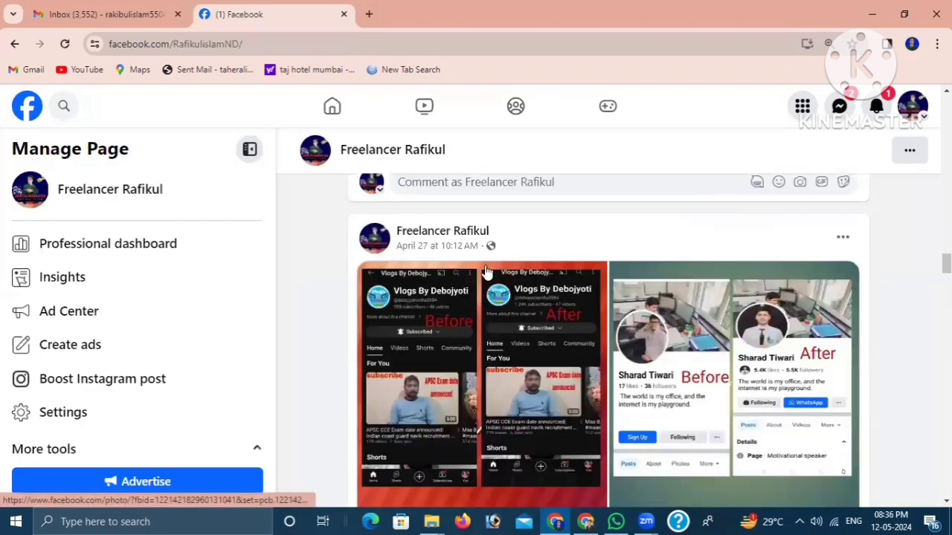
{"action": "scroll", "coordinate": [624, 318], "scroll_direction": "down", "scroll_amount": 2}
{"action": "scroll", "coordinate": [493, 283], "scroll_direction": "up", "scroll_amount": 2}
{"action": "scroll", "coordinate": [618, 334], "scroll_direction": "down", "scroll_amount": 6}
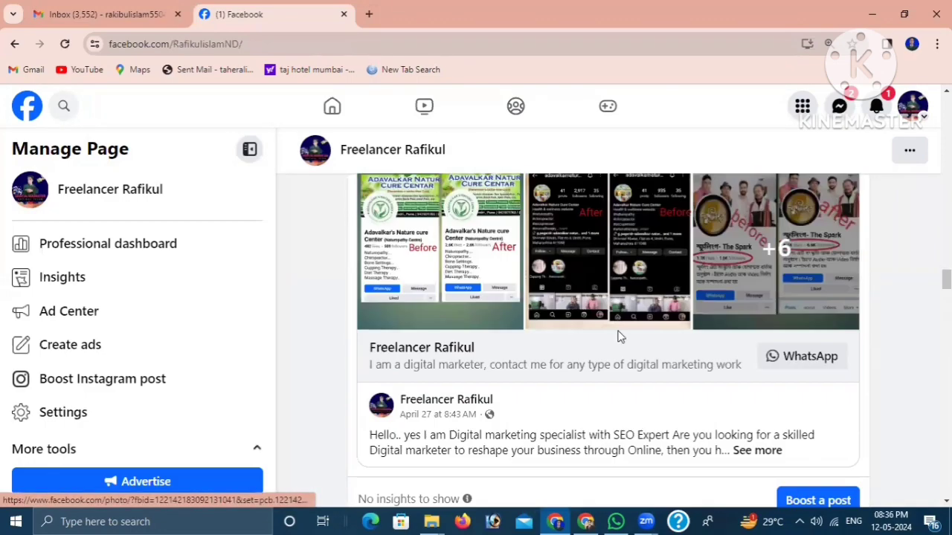
{"action": "scroll", "coordinate": [623, 344], "scroll_direction": "down", "scroll_amount": 6}
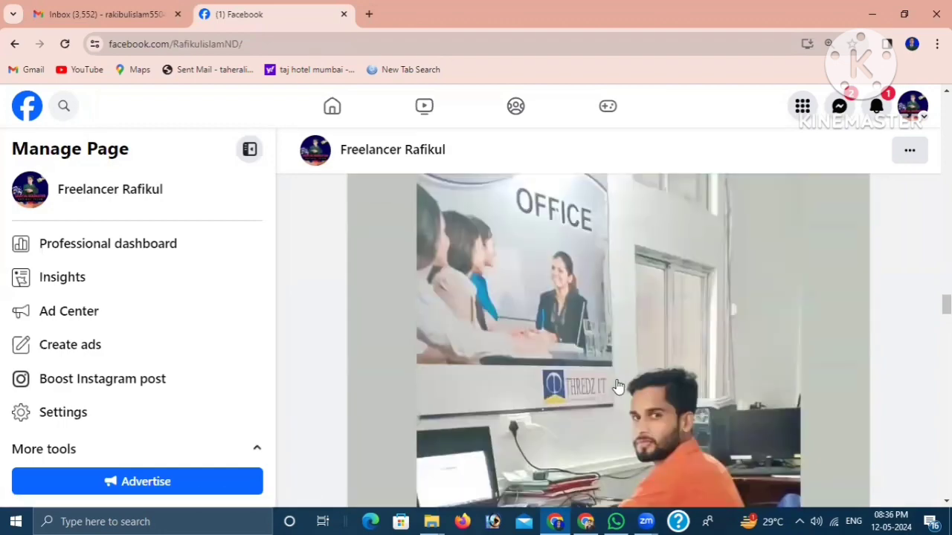
{"action": "scroll", "coordinate": [616, 383], "scroll_direction": "down", "scroll_amount": 5}
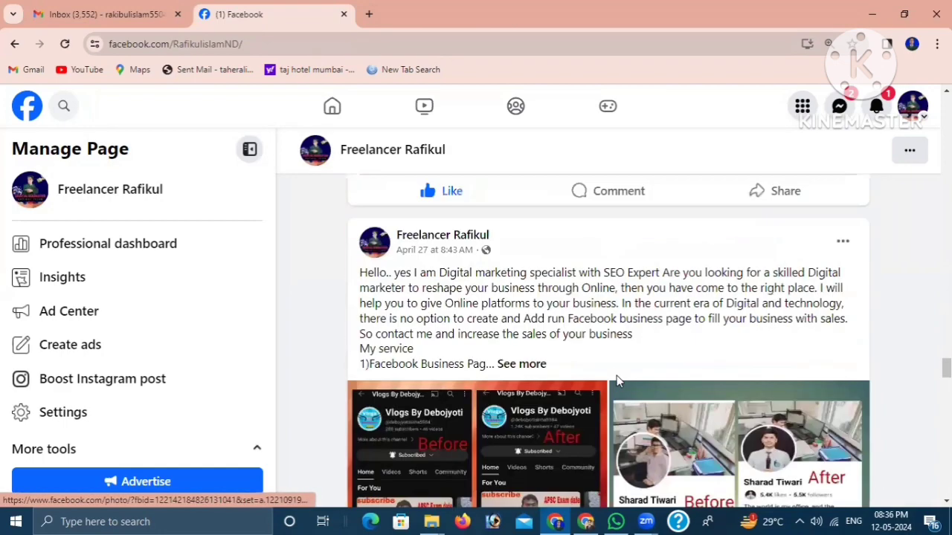
- Expand the full text of the April 27, 8:43 AM digital marketing post and read its service list and contact details
{"action": "left_click", "coordinate": [532, 367]}
{"action": "scroll", "coordinate": [661, 395], "scroll_direction": "down", "scroll_amount": 10}
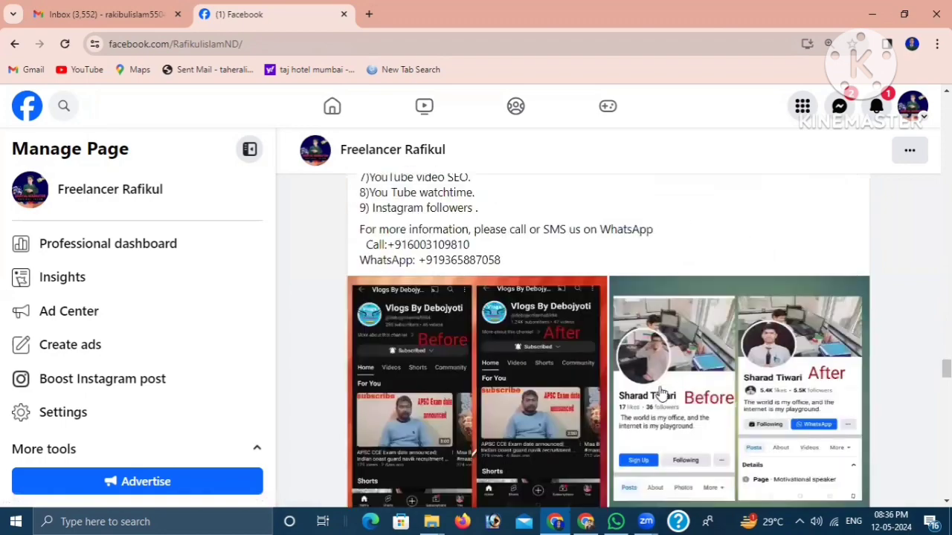
{"action": "scroll", "coordinate": [573, 383], "scroll_direction": "up", "scroll_amount": 10}
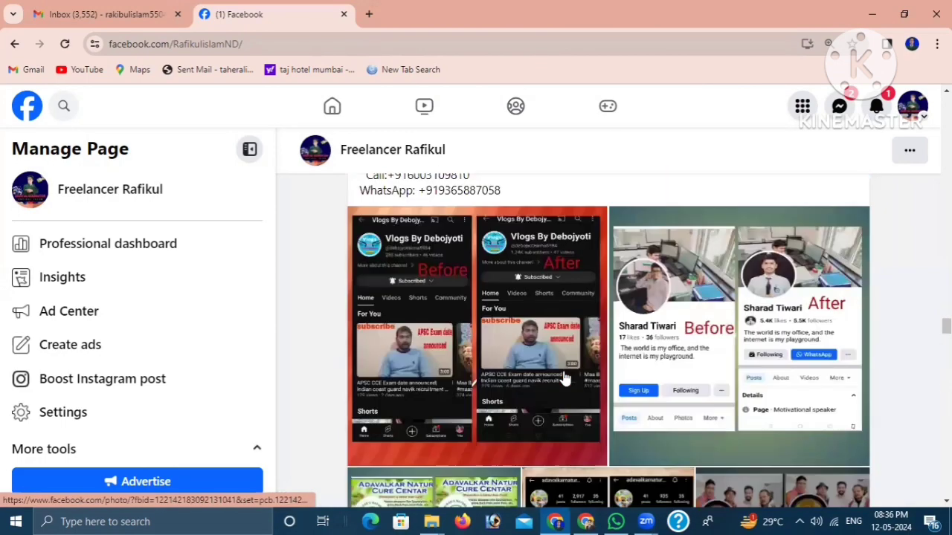
{"action": "scroll", "coordinate": [445, 360], "scroll_direction": "down", "scroll_amount": 1}
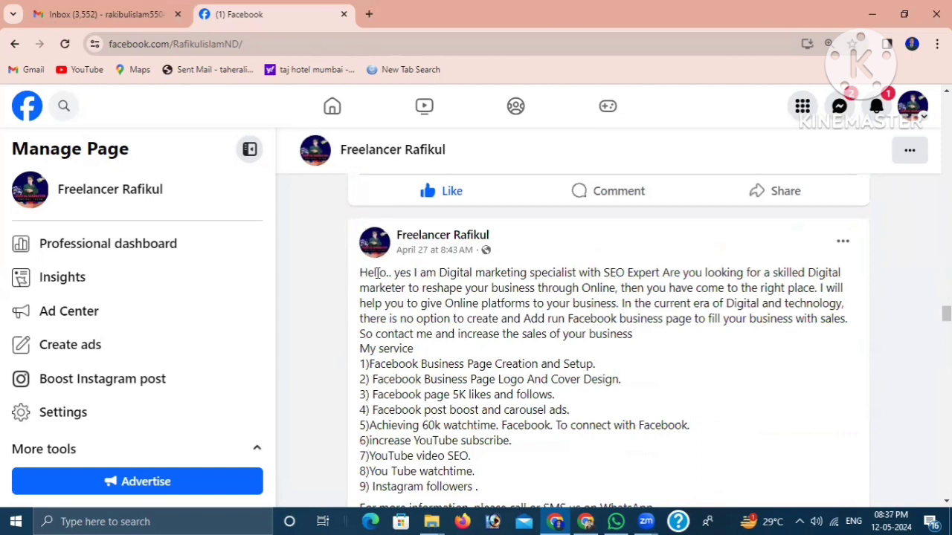
{"action": "scroll", "coordinate": [646, 390], "scroll_direction": "down", "scroll_amount": 1}
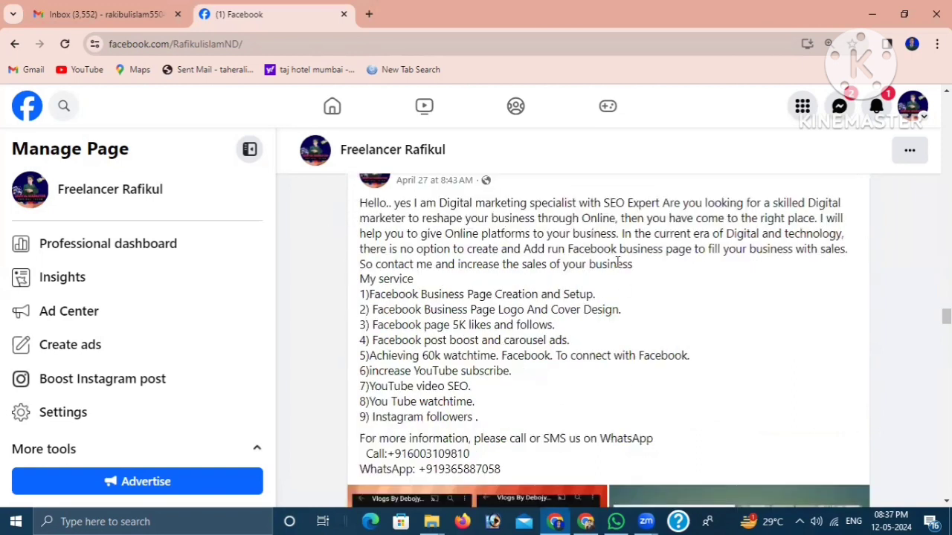
{"action": "scroll", "coordinate": [632, 361], "scroll_direction": "down", "scroll_amount": 2}
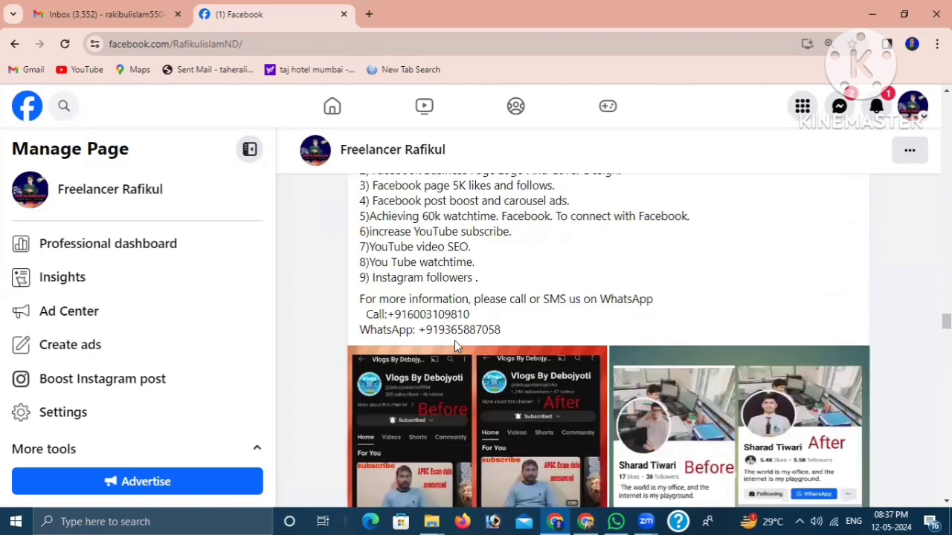
{"action": "scroll", "coordinate": [697, 359], "scroll_direction": "down", "scroll_amount": 2}
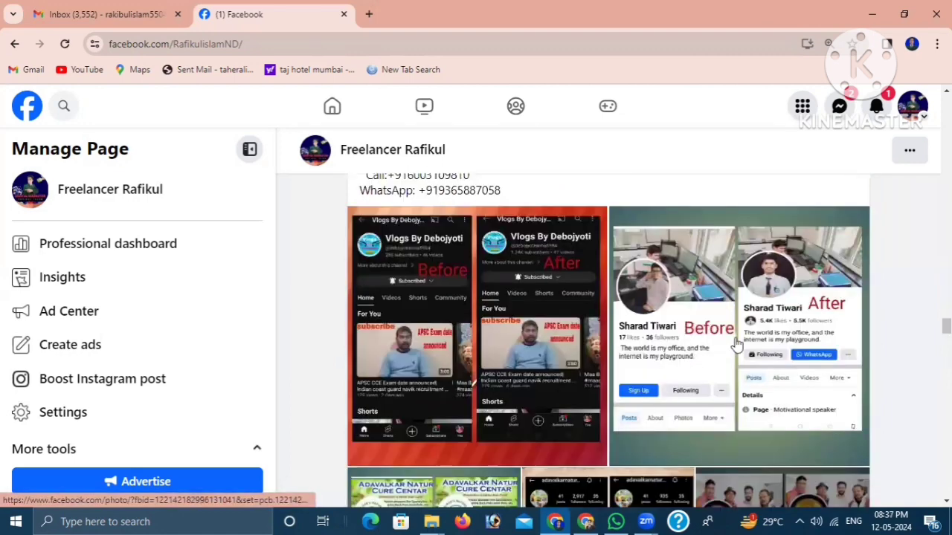
- Examine the service post's before-and-after client images, WhatsApp contact strip, reactions and options for insights and boosting
{"action": "scroll", "coordinate": [691, 366], "scroll_direction": "down", "scroll_amount": 2}
{"action": "scroll", "coordinate": [699, 346], "scroll_direction": "up", "scroll_amount": 2}
{"action": "scroll", "coordinate": [658, 372], "scroll_direction": "down", "scroll_amount": 2}
{"action": "scroll", "coordinate": [692, 412], "scroll_direction": "down", "scroll_amount": 1}
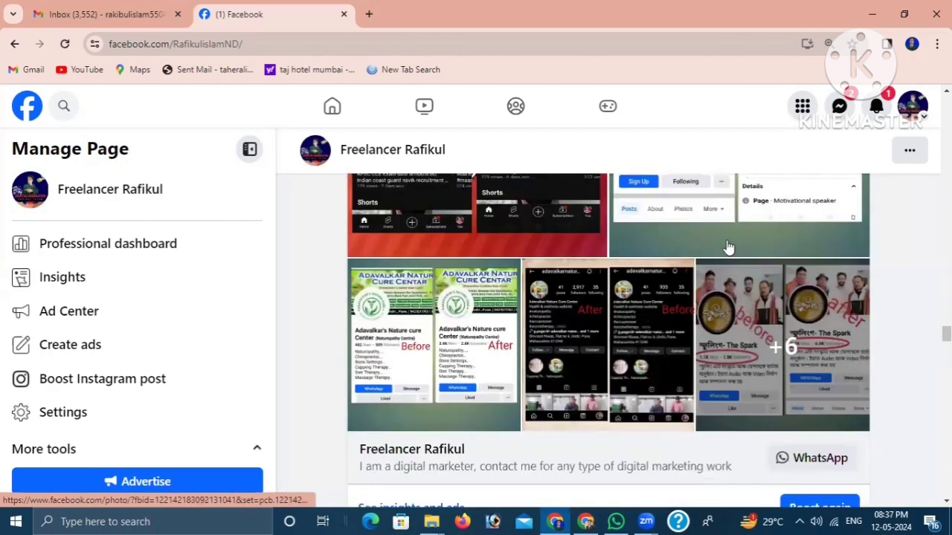
{"action": "scroll", "coordinate": [673, 344], "scroll_direction": "down", "scroll_amount": 3}
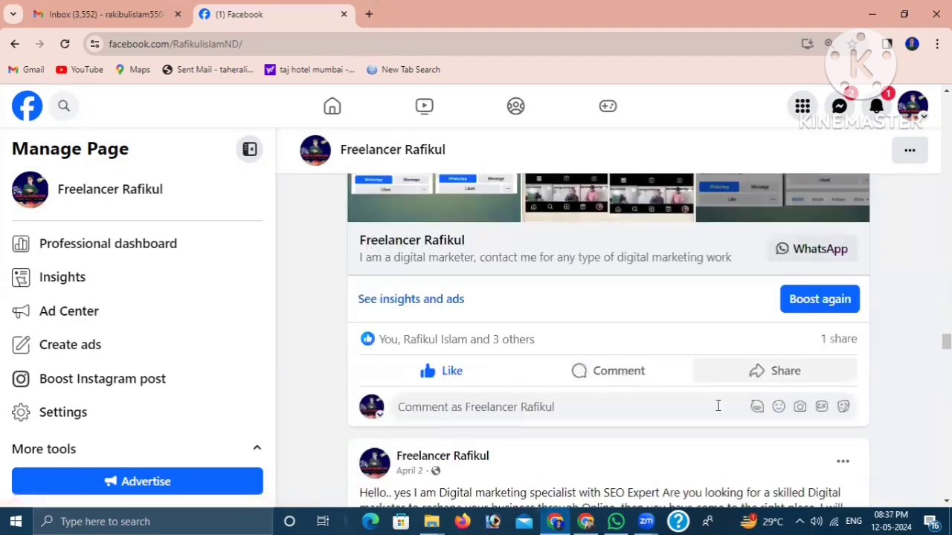
{"action": "scroll", "coordinate": [669, 345], "scroll_direction": "up", "scroll_amount": 2}
{"action": "scroll", "coordinate": [632, 316], "scroll_direction": "up", "scroll_amount": 5}
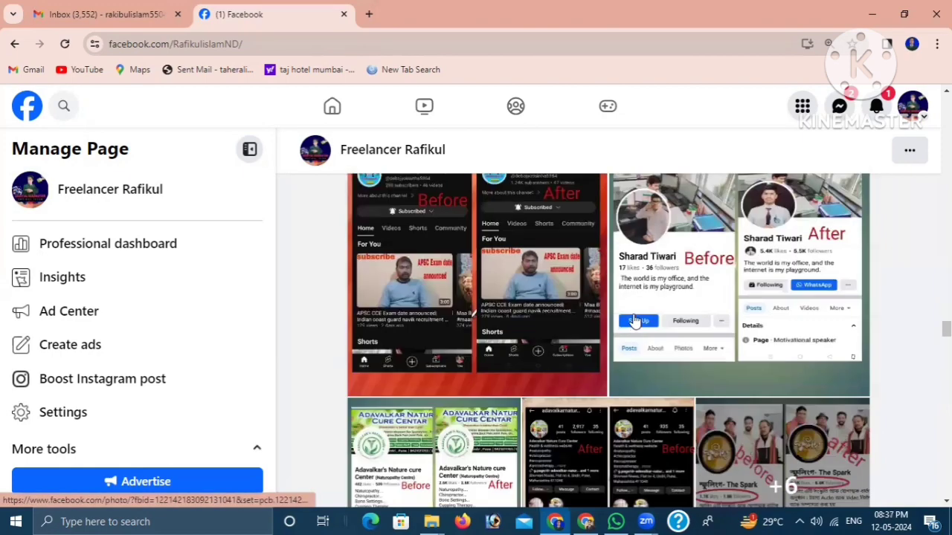
{"action": "scroll", "coordinate": [629, 320], "scroll_direction": "down", "scroll_amount": 7}
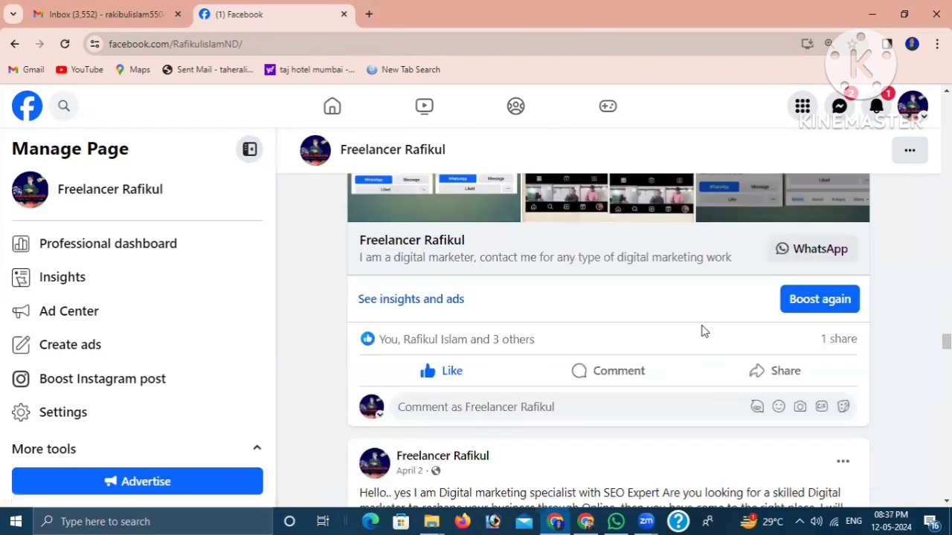
{"action": "scroll", "coordinate": [718, 367], "scroll_direction": "up", "scroll_amount": 1}
{"action": "scroll", "coordinate": [718, 354], "scroll_direction": "down", "scroll_amount": 1}
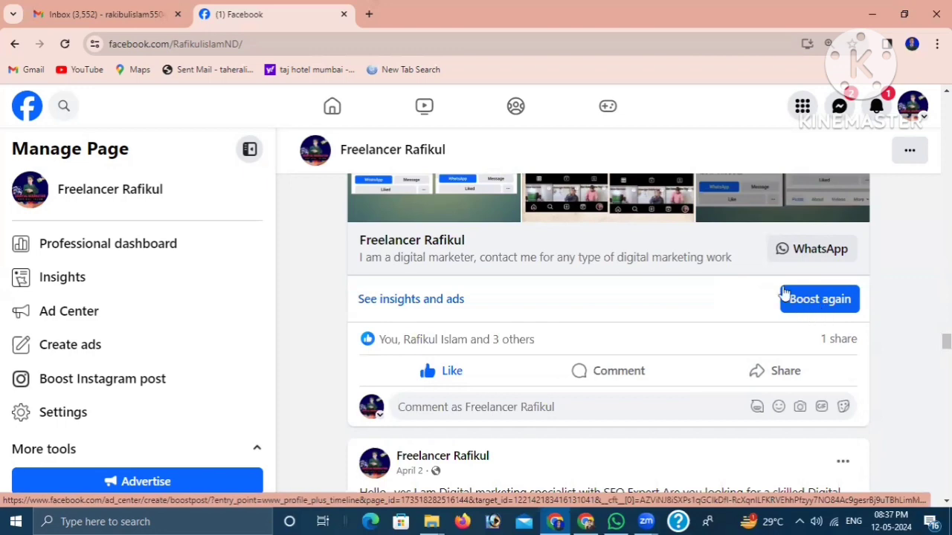
{"action": "scroll", "coordinate": [758, 301], "scroll_direction": "up", "scroll_amount": 2}
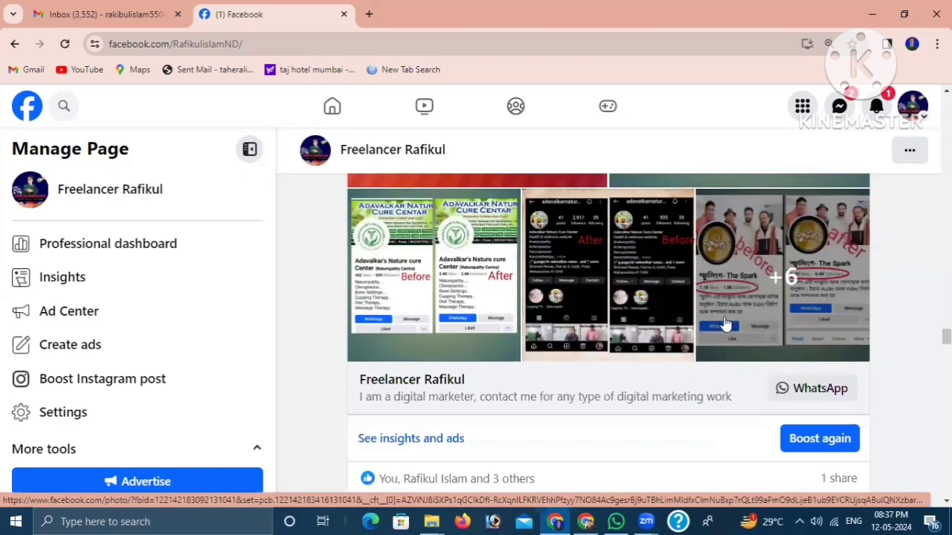
{"action": "scroll", "coordinate": [725, 324], "scroll_direction": "down", "scroll_amount": 1}
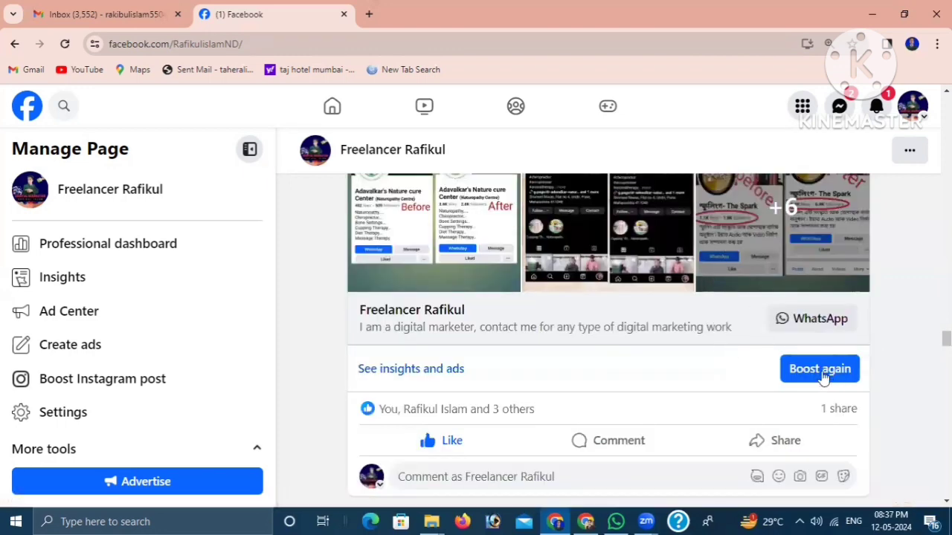
- Check the boost options on the older April posts, the March 19 Fiverr link and the other before-and-after posts
{"action": "scroll", "coordinate": [823, 378], "scroll_direction": "down", "scroll_amount": 6}
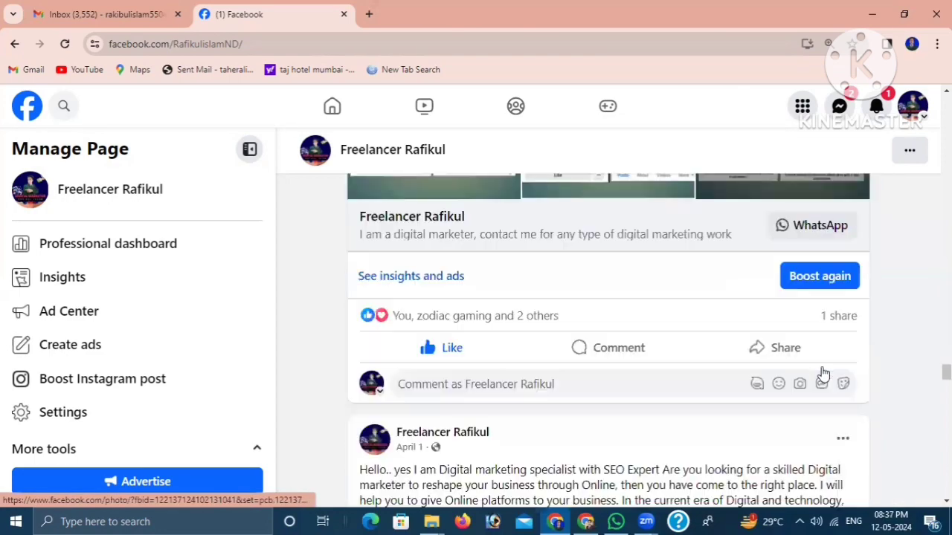
{"action": "scroll", "coordinate": [823, 376], "scroll_direction": "down", "scroll_amount": 5}
{"action": "scroll", "coordinate": [794, 398], "scroll_direction": "down", "scroll_amount": 4}
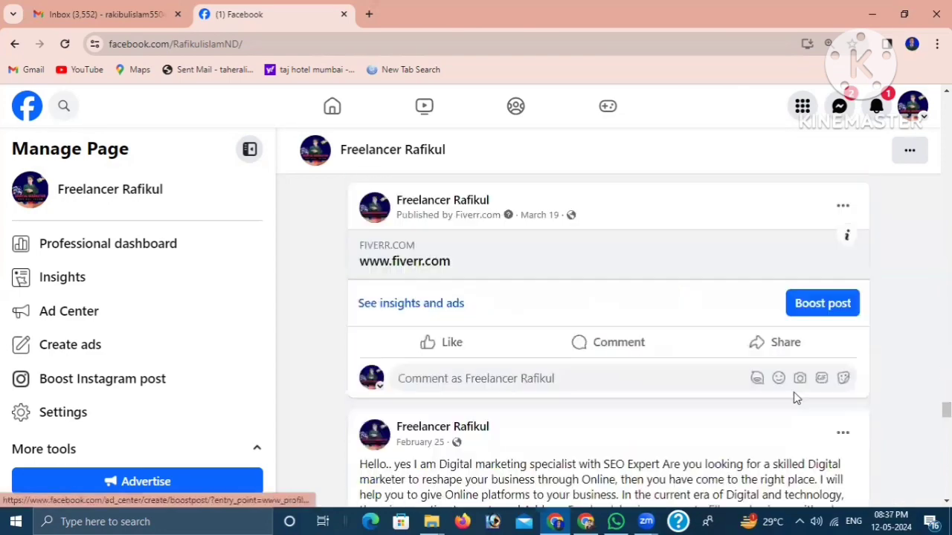
{"action": "scroll", "coordinate": [793, 397], "scroll_direction": "up", "scroll_amount": 6}
{"action": "scroll", "coordinate": [791, 401], "scroll_direction": "down", "scroll_amount": 5}
{"action": "scroll", "coordinate": [836, 435], "scroll_direction": "up", "scroll_amount": 2}
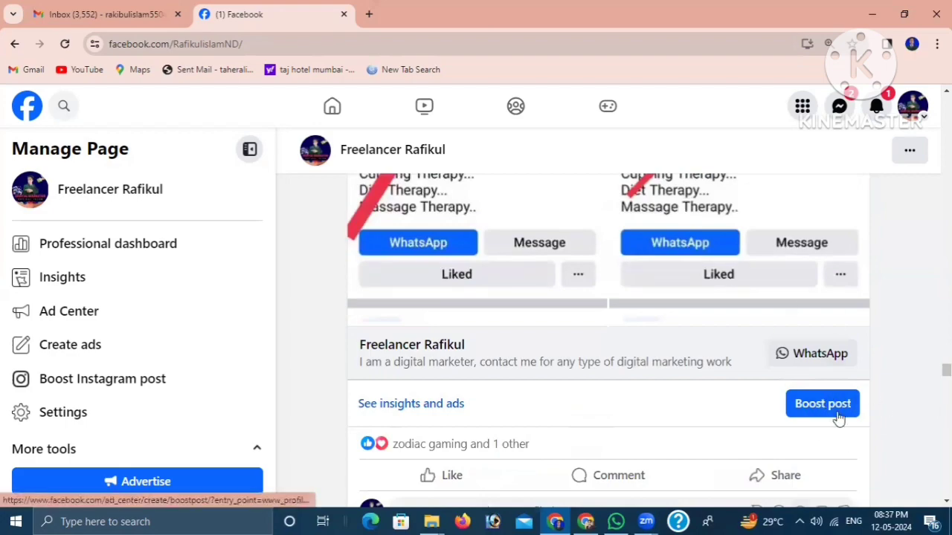
{"action": "scroll", "coordinate": [818, 414], "scroll_direction": "up", "scroll_amount": 5}
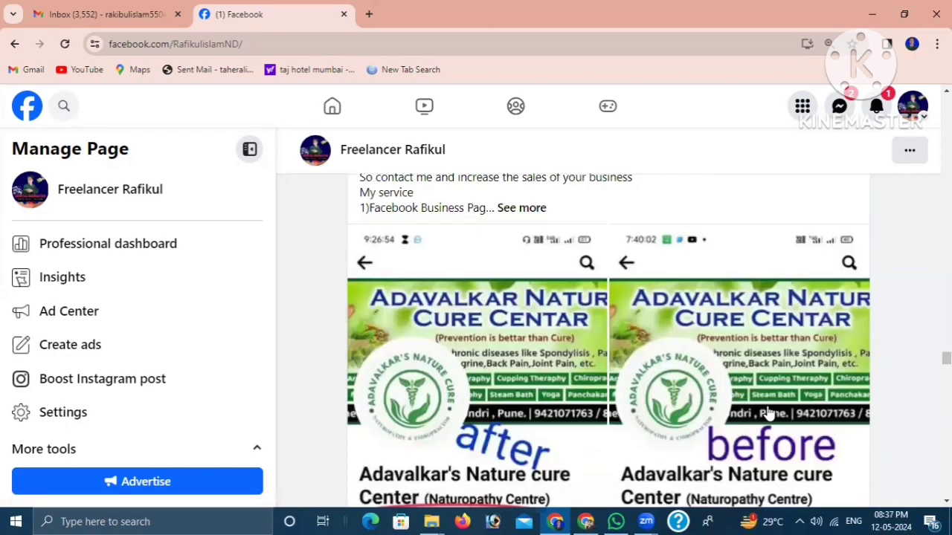
{"action": "scroll", "coordinate": [765, 410], "scroll_direction": "down", "scroll_amount": 5}
{"action": "scroll", "coordinate": [766, 410], "scroll_direction": "up", "scroll_amount": 6}
{"action": "scroll", "coordinate": [766, 409], "scroll_direction": "down", "scroll_amount": 2}
{"action": "scroll", "coordinate": [766, 410], "scroll_direction": "up", "scroll_amount": 20}
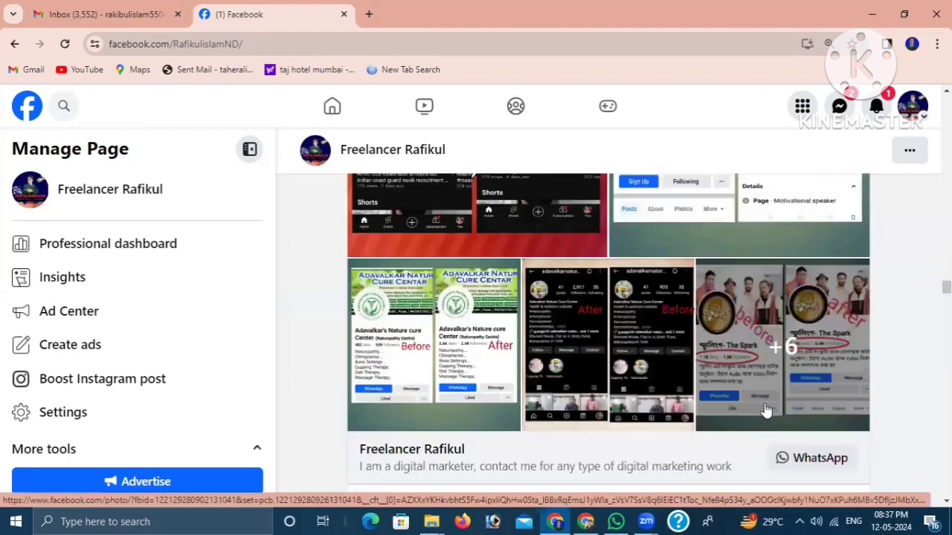
- Return to the April 27 digital marketing service post and start boosting it again
{"action": "scroll", "coordinate": [762, 408], "scroll_direction": "down", "scroll_amount": 15}
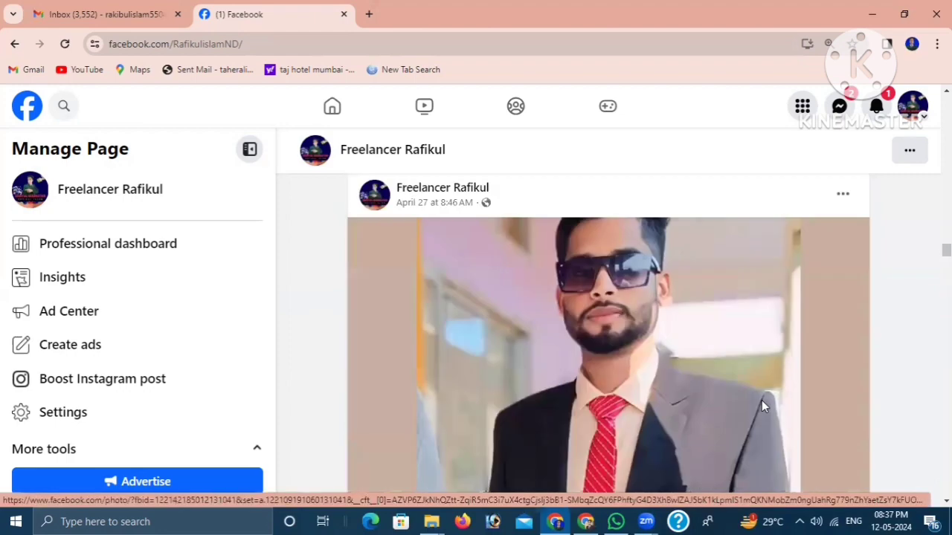
{"action": "scroll", "coordinate": [848, 431], "scroll_direction": "down", "scroll_amount": 4}
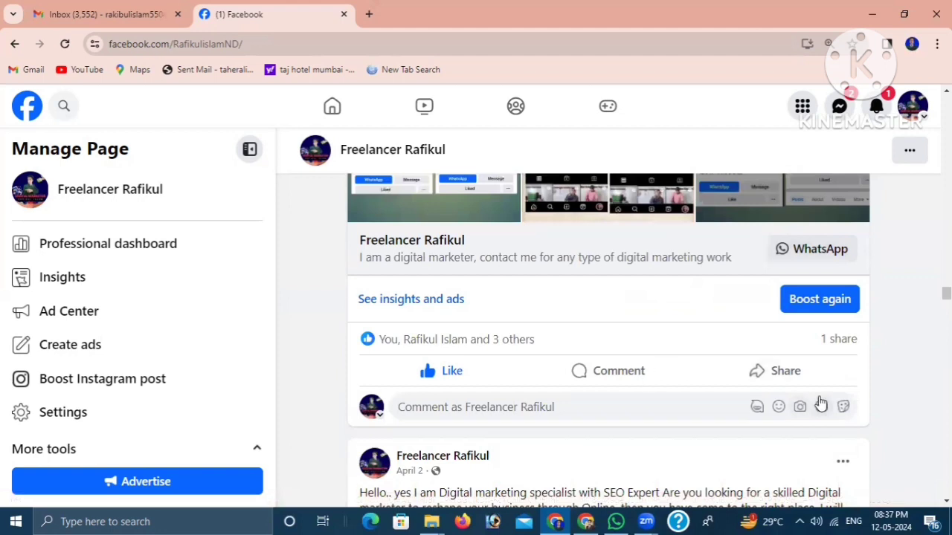
{"action": "left_click", "coordinate": [813, 301]}
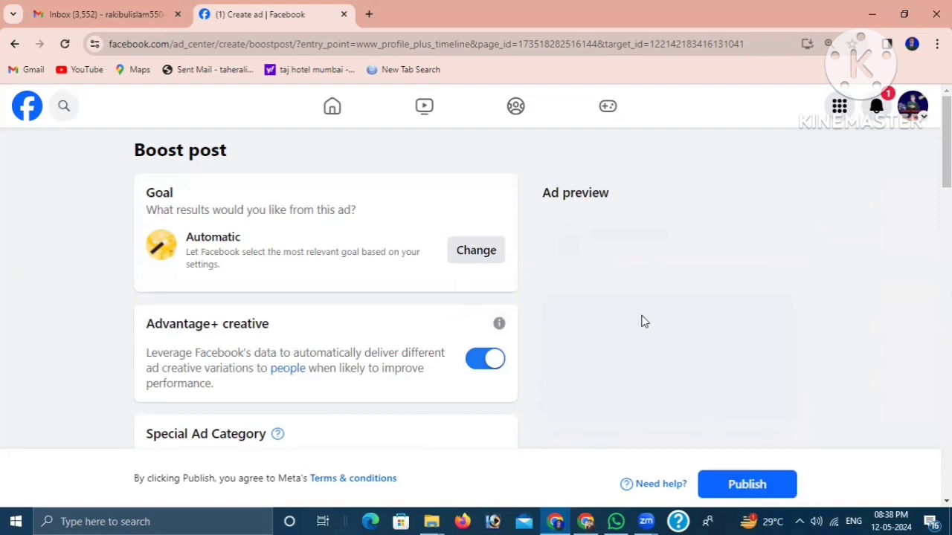
- Review the Boost post settings for goal, Advantage+ creative, Special Ad Category and messaging, along with the ad preview and estimated daily results
{"action": "scroll", "coordinate": [688, 325], "scroll_direction": "down", "scroll_amount": 1}
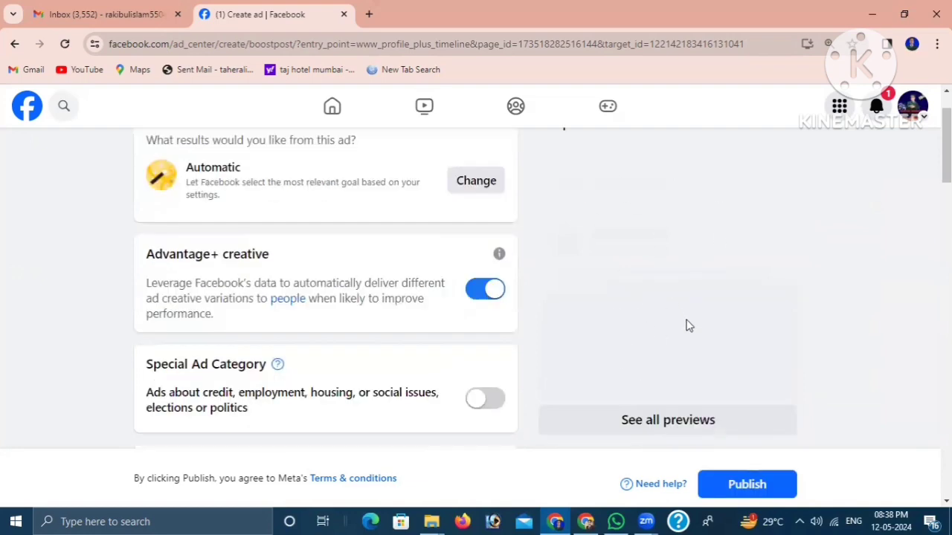
{"action": "scroll", "coordinate": [713, 297], "scroll_direction": "up", "scroll_amount": 1}
{"action": "scroll", "coordinate": [646, 336], "scroll_direction": "down", "scroll_amount": 2}
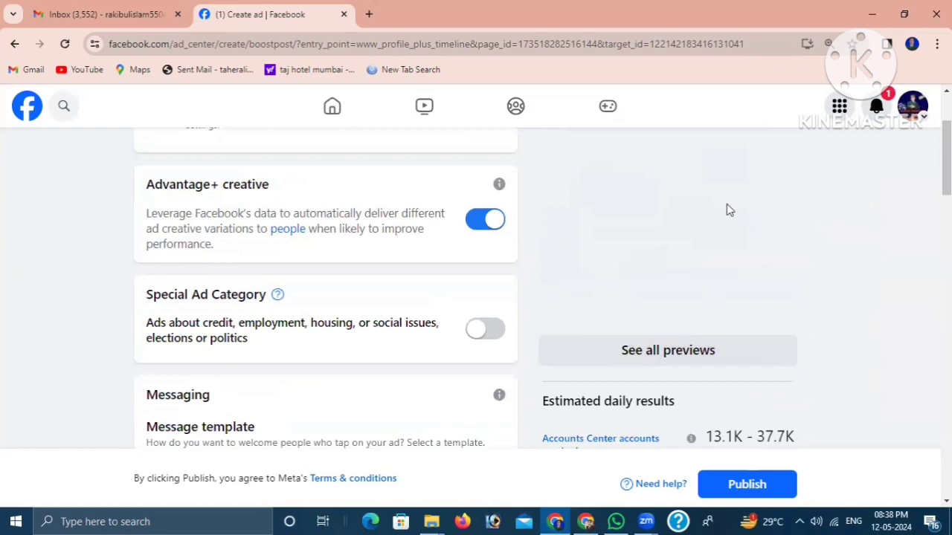
{"action": "scroll", "coordinate": [707, 325], "scroll_direction": "down", "scroll_amount": 3}
{"action": "scroll", "coordinate": [706, 312], "scroll_direction": "up", "scroll_amount": 3}
{"action": "scroll", "coordinate": [708, 308], "scroll_direction": "down", "scroll_amount": 3}
{"action": "scroll", "coordinate": [710, 304], "scroll_direction": "up", "scroll_amount": 5}
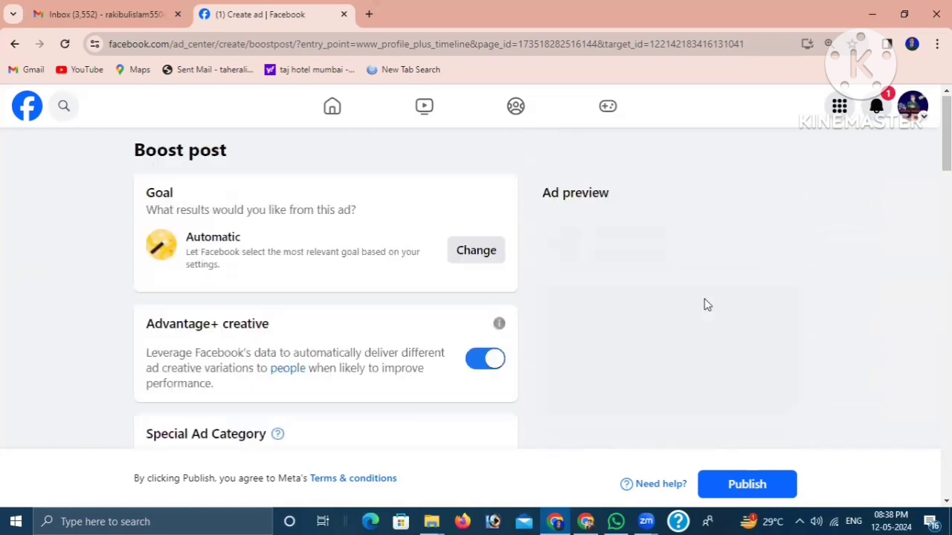
- Change the boost goal from Automatic to Get more messages and save it
{"action": "scroll", "coordinate": [651, 334], "scroll_direction": "down", "scroll_amount": 2}
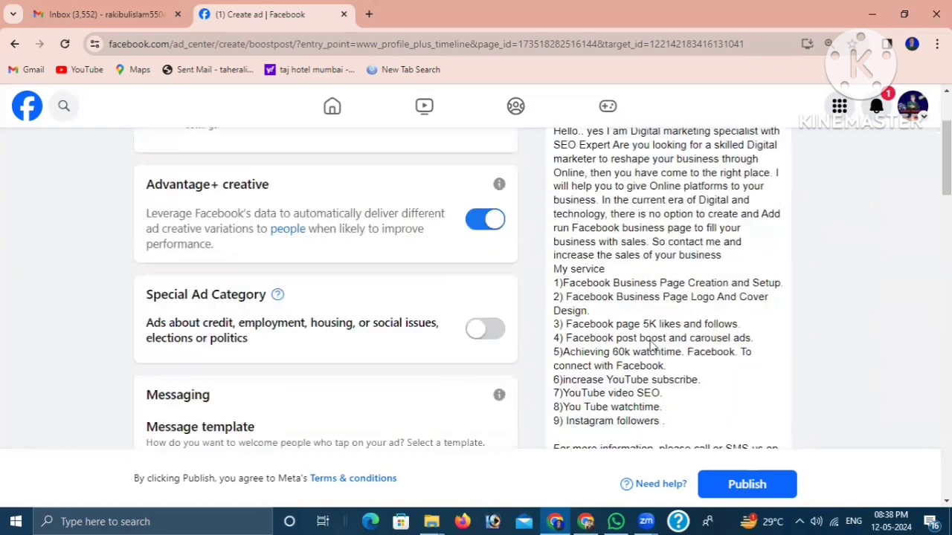
{"action": "scroll", "coordinate": [683, 322], "scroll_direction": "down", "scroll_amount": 2}
{"action": "scroll", "coordinate": [677, 312], "scroll_direction": "up", "scroll_amount": 3}
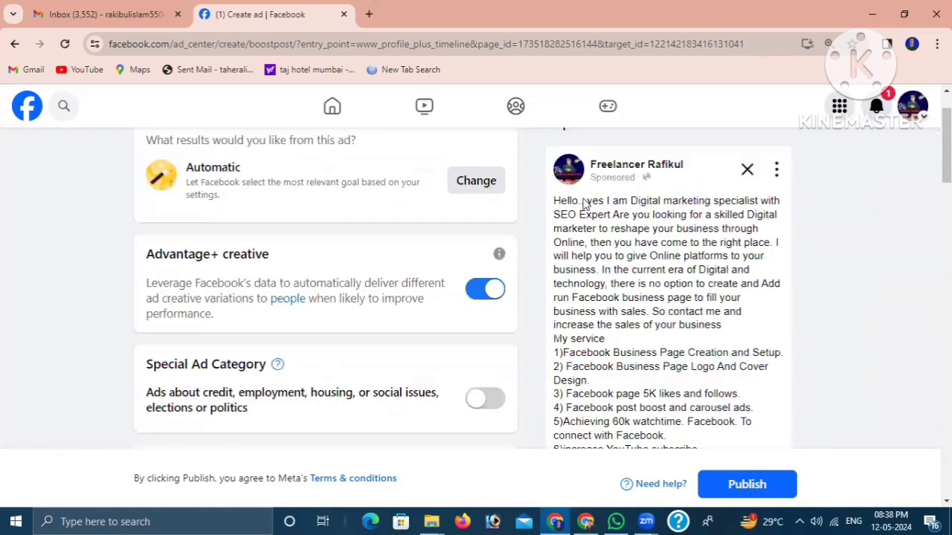
{"action": "scroll", "coordinate": [692, 320], "scroll_direction": "down", "scroll_amount": 9}
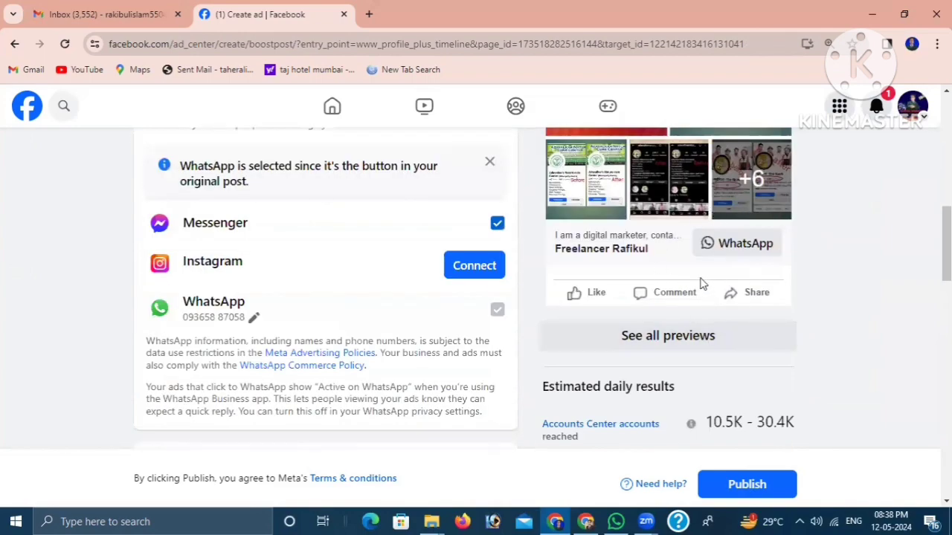
{"action": "scroll", "coordinate": [703, 283], "scroll_direction": "up", "scroll_amount": 10}
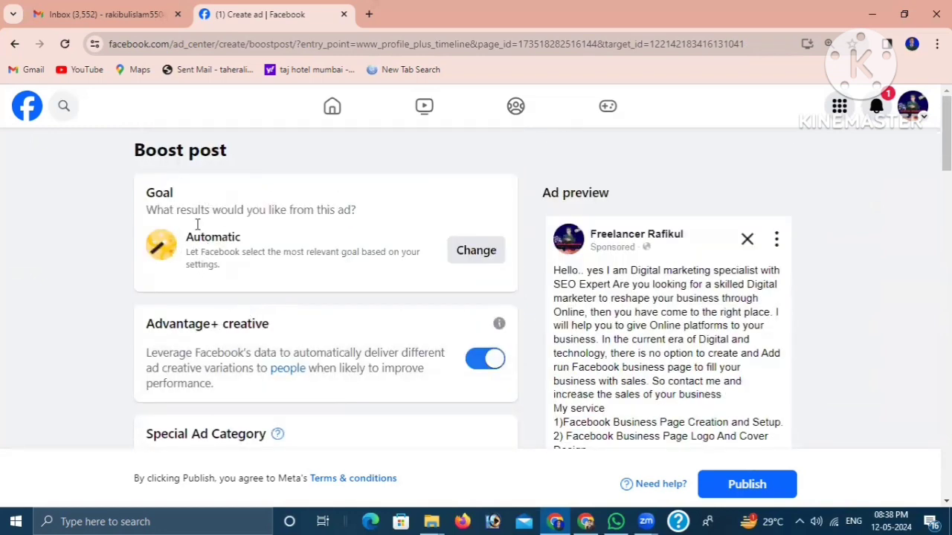
{"action": "left_click", "coordinate": [468, 253]}
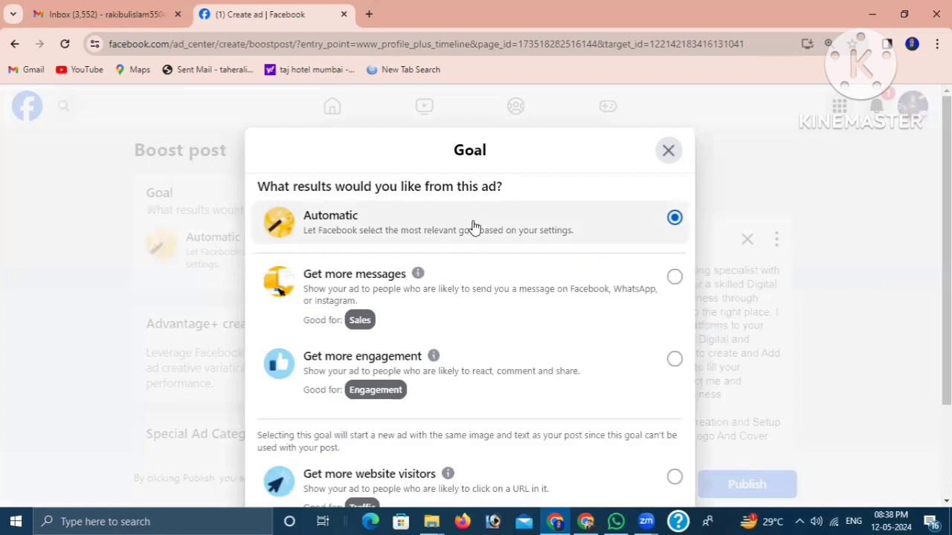
{"action": "scroll", "coordinate": [475, 334], "scroll_direction": "down", "scroll_amount": 1}
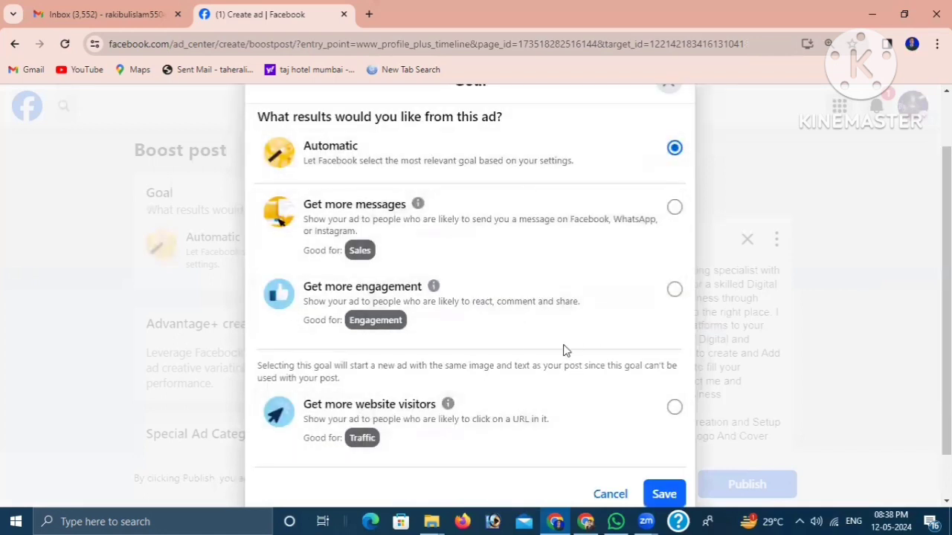
{"action": "scroll", "coordinate": [563, 350], "scroll_direction": "up", "scroll_amount": 1}
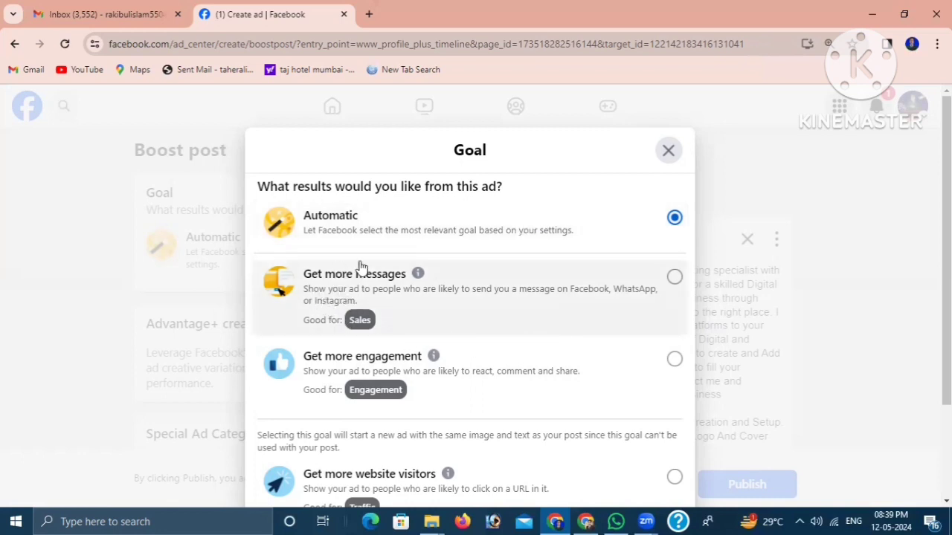
{"action": "left_click", "coordinate": [674, 281]}
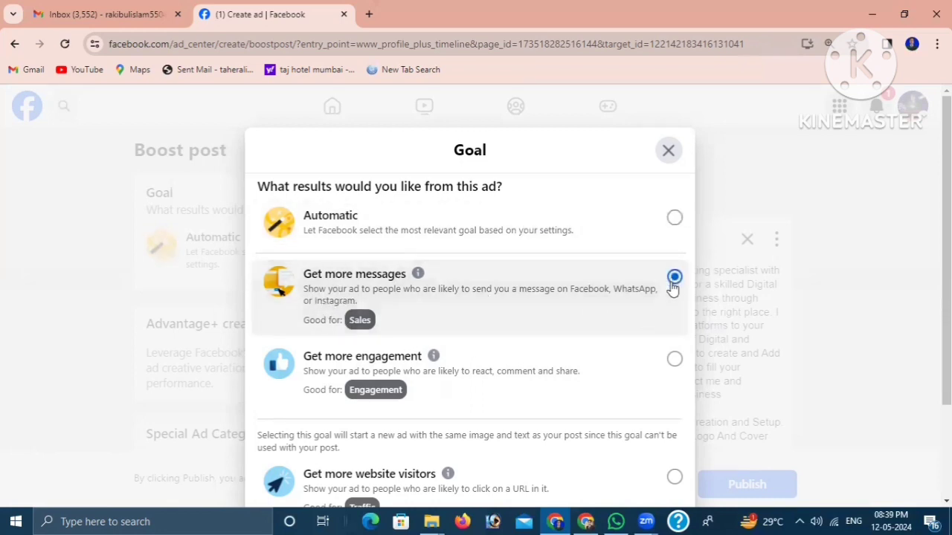
{"action": "scroll", "coordinate": [629, 292], "scroll_direction": "down", "scroll_amount": 2}
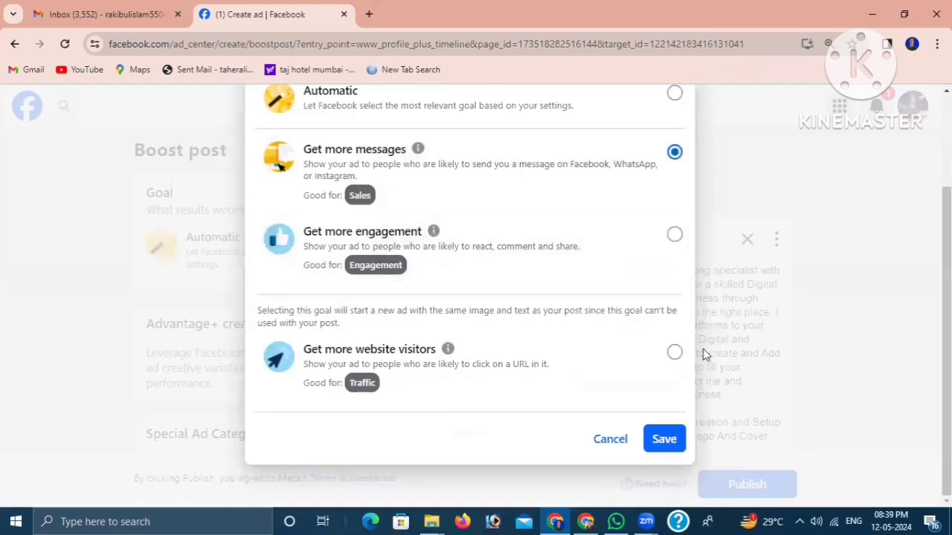
{"action": "left_click", "coordinate": [663, 439]}
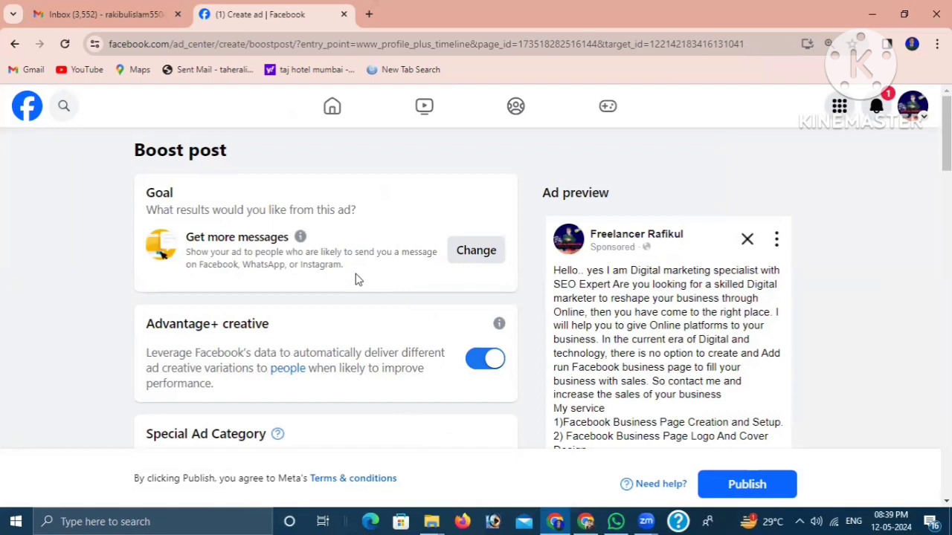
- Review the Advantage+ creative, Special Ad Category, message template and messaging app settings, along with the ad preview
{"action": "scroll", "coordinate": [352, 338], "scroll_direction": "down", "scroll_amount": 1}
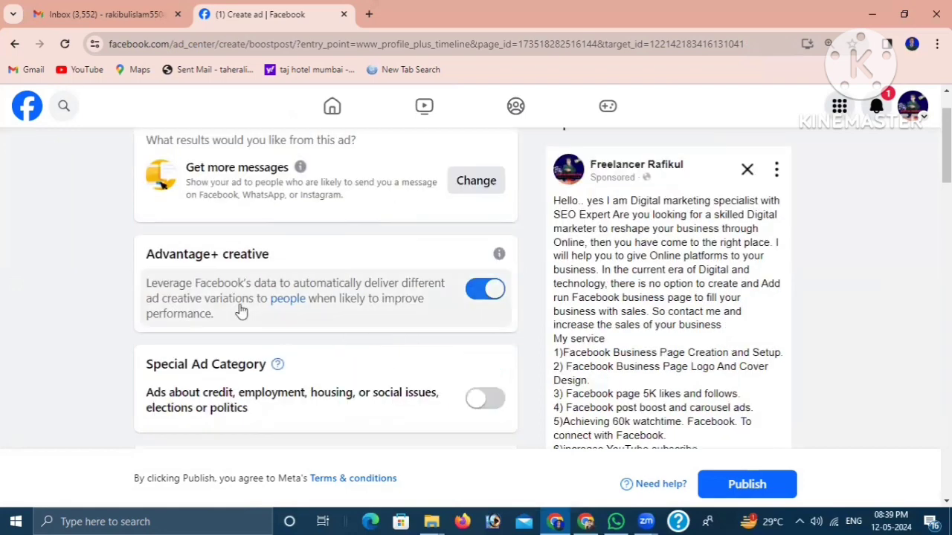
{"action": "scroll", "coordinate": [363, 312], "scroll_direction": "down", "scroll_amount": 2}
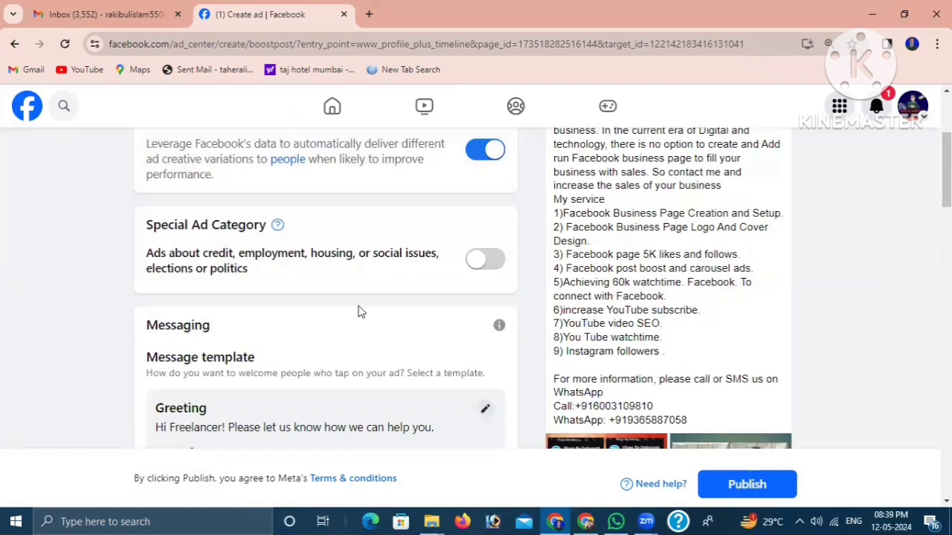
{"action": "scroll", "coordinate": [376, 286], "scroll_direction": "up", "scroll_amount": 1}
{"action": "scroll", "coordinate": [342, 268], "scroll_direction": "down", "scroll_amount": 1}
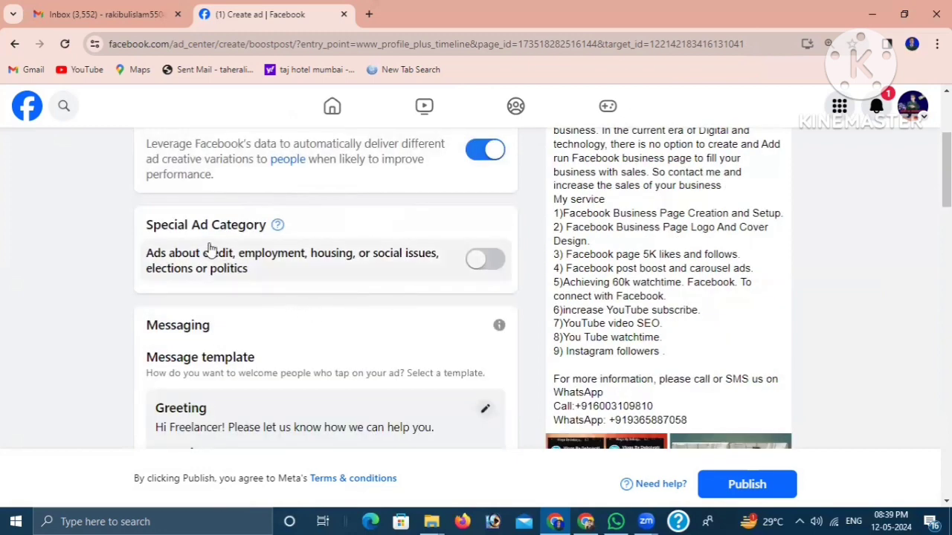
{"action": "scroll", "coordinate": [390, 286], "scroll_direction": "down", "scroll_amount": 1}
{"action": "scroll", "coordinate": [435, 332], "scroll_direction": "down", "scroll_amount": 1}
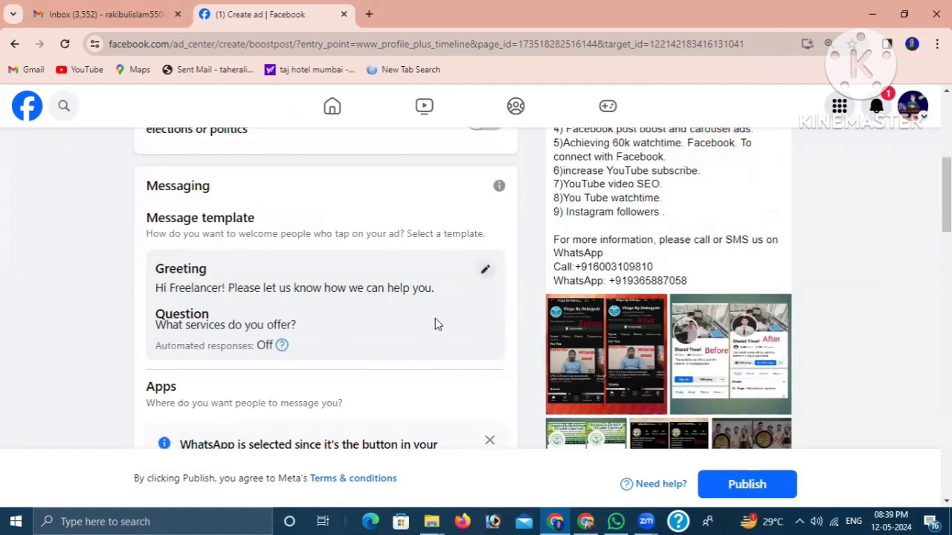
{"action": "scroll", "coordinate": [389, 328], "scroll_direction": "down", "scroll_amount": 1}
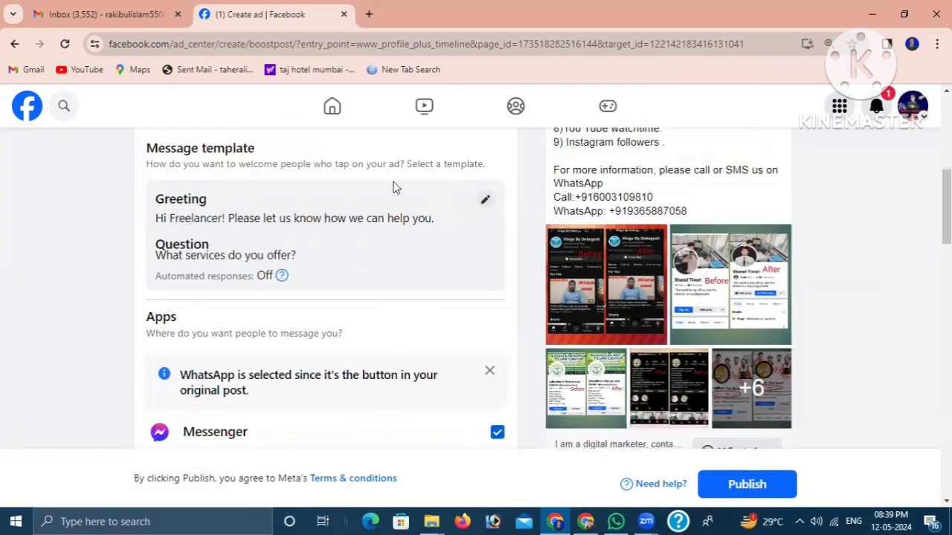
{"action": "scroll", "coordinate": [401, 290], "scroll_direction": "down", "scroll_amount": 2}
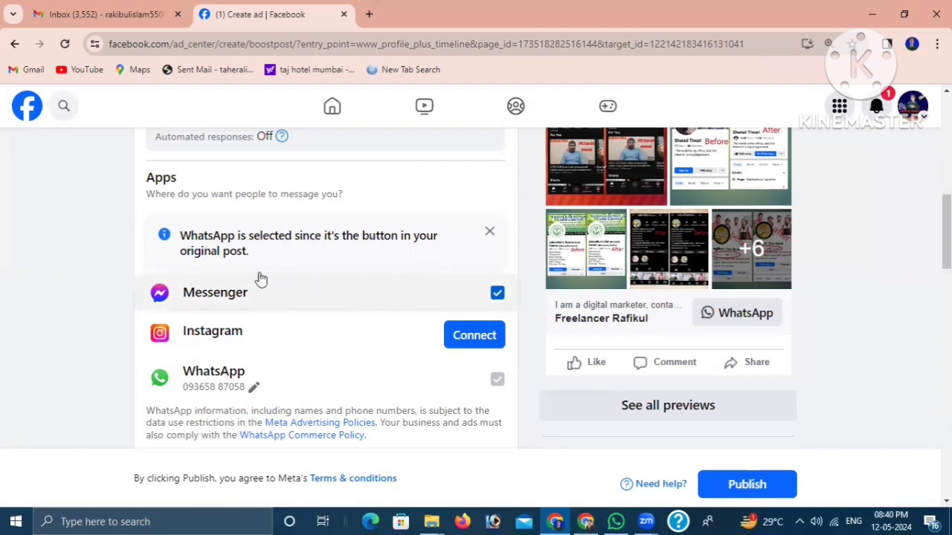
{"action": "scroll", "coordinate": [463, 321], "scroll_direction": "down", "scroll_amount": 1}
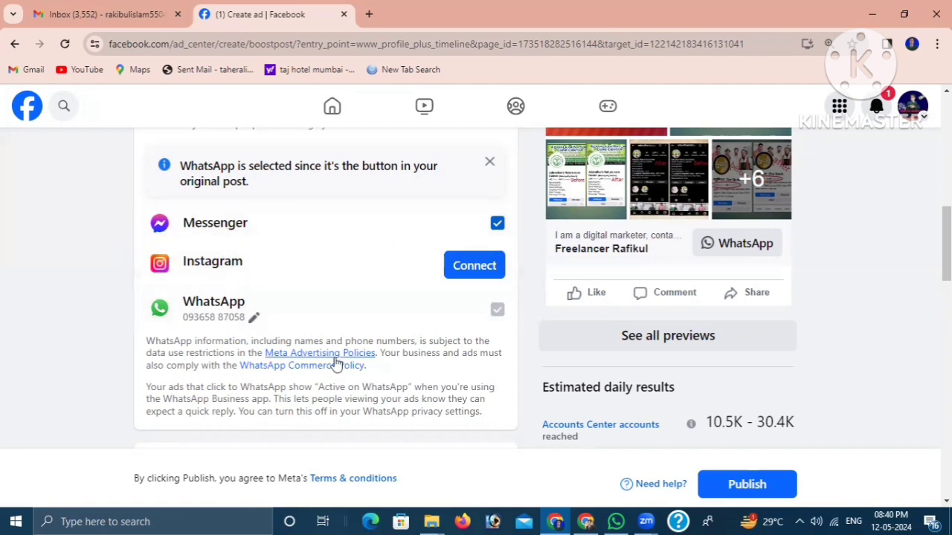
{"action": "scroll", "coordinate": [697, 219], "scroll_direction": "up", "scroll_amount": 2}
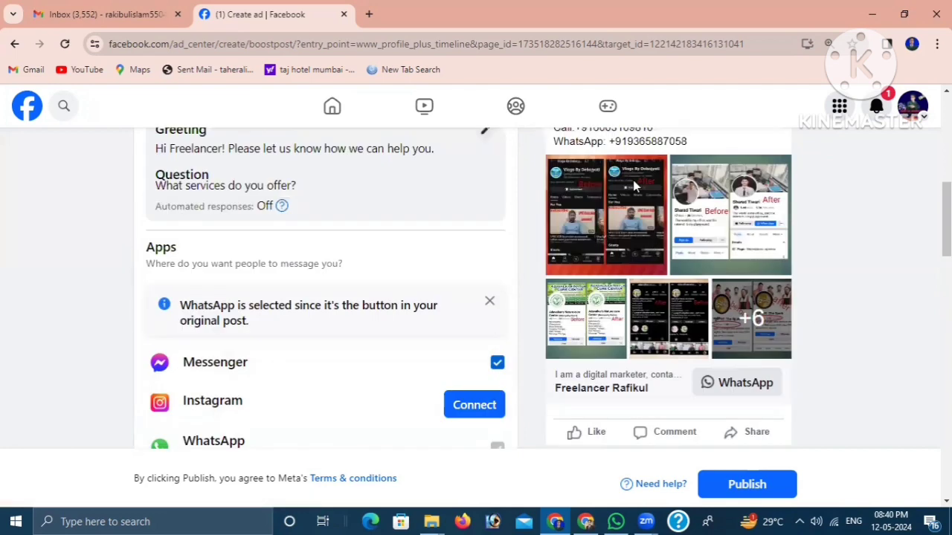
{"action": "scroll", "coordinate": [699, 290], "scroll_direction": "down", "scroll_amount": 3}
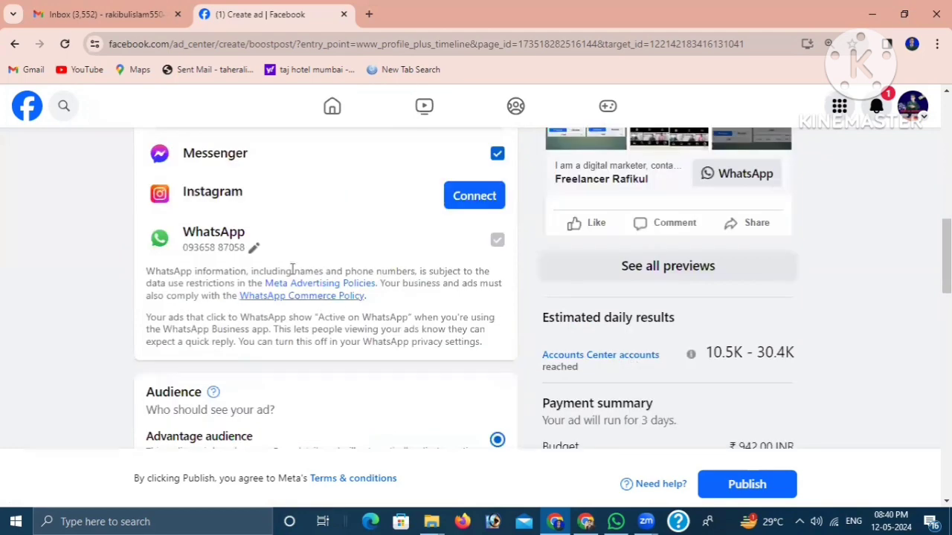
{"action": "scroll", "coordinate": [291, 270], "scroll_direction": "up", "scroll_amount": 1}
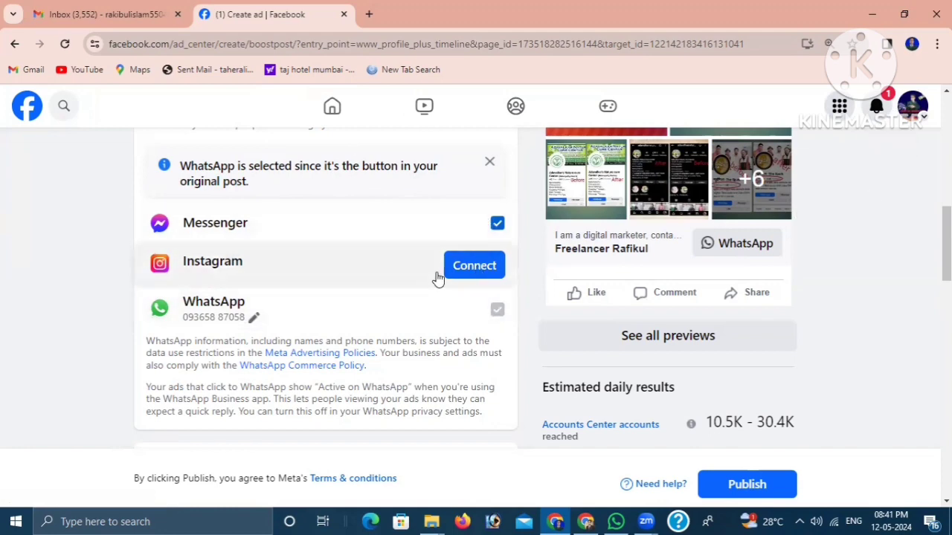
{"action": "scroll", "coordinate": [621, 241], "scroll_direction": "up", "scroll_amount": 7}
{"action": "scroll", "coordinate": [579, 271], "scroll_direction": "down", "scroll_amount": 7}
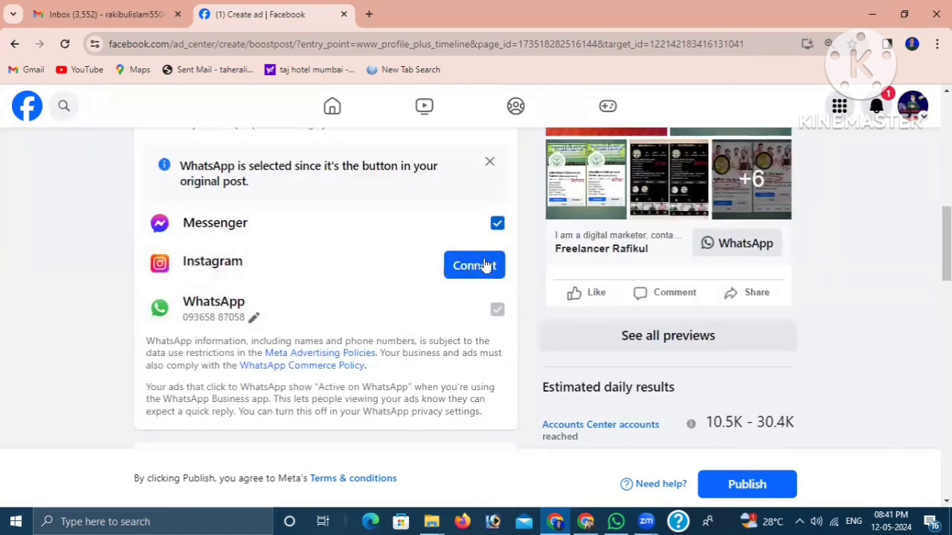
- Deselect Messenger as a messaging app for the ad and check the estimated daily results and payment summary
{"action": "left_click", "coordinate": [432, 233]}
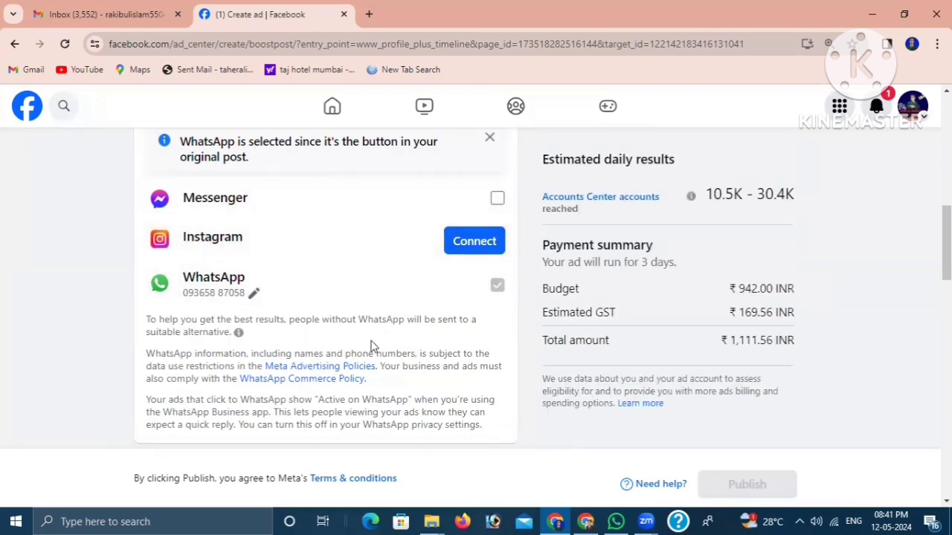
{"action": "scroll", "coordinate": [583, 266], "scroll_direction": "up", "scroll_amount": 1}
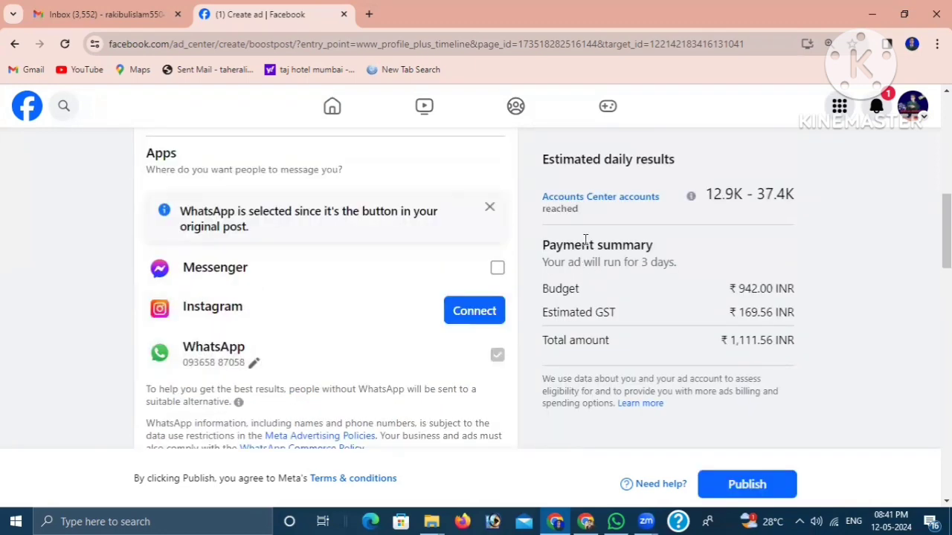
{"action": "scroll", "coordinate": [647, 238], "scroll_direction": "up", "scroll_amount": 1}
{"action": "scroll", "coordinate": [647, 242], "scroll_direction": "down", "scroll_amount": 1}
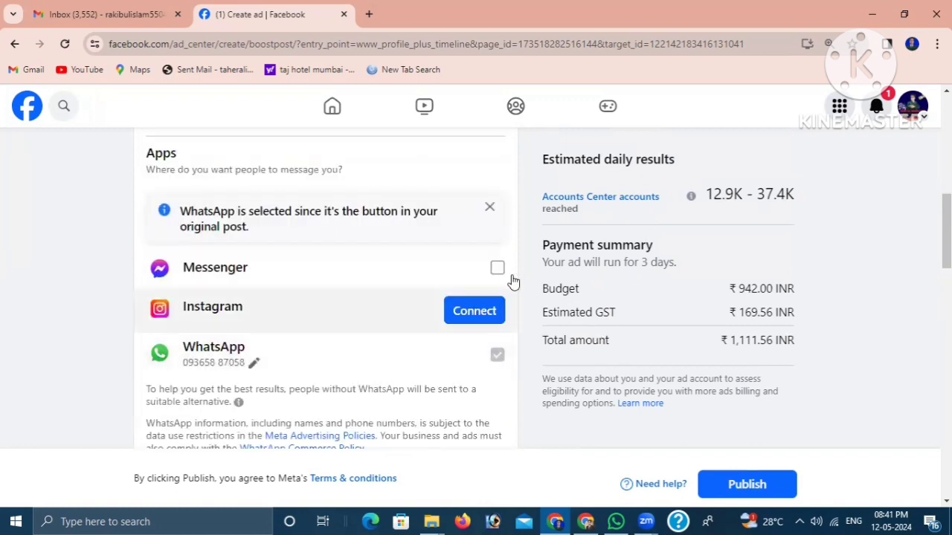
- Open the Advantage audience details for editing, try the Women and Men gender options, and set the gender to All
{"action": "scroll", "coordinate": [308, 368], "scroll_direction": "down", "scroll_amount": 1}
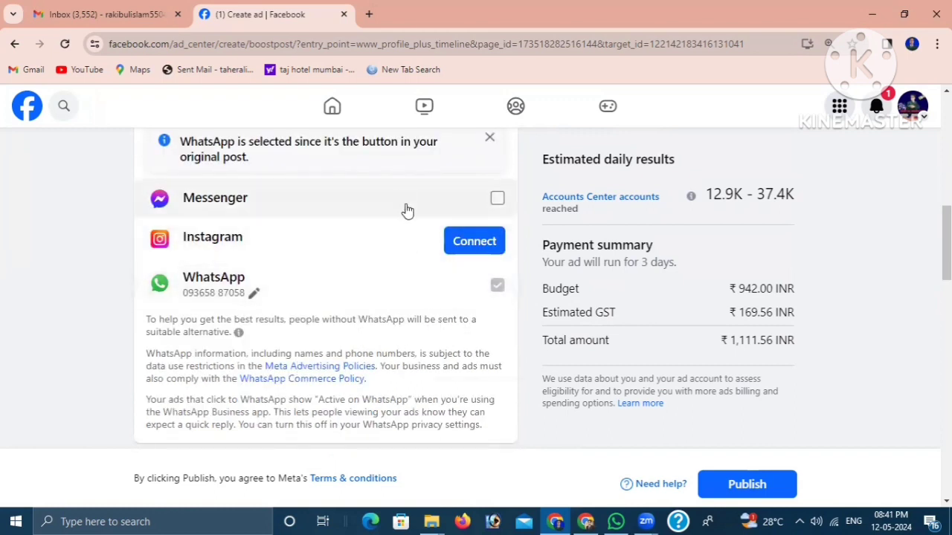
{"action": "scroll", "coordinate": [393, 334], "scroll_direction": "down", "scroll_amount": 4}
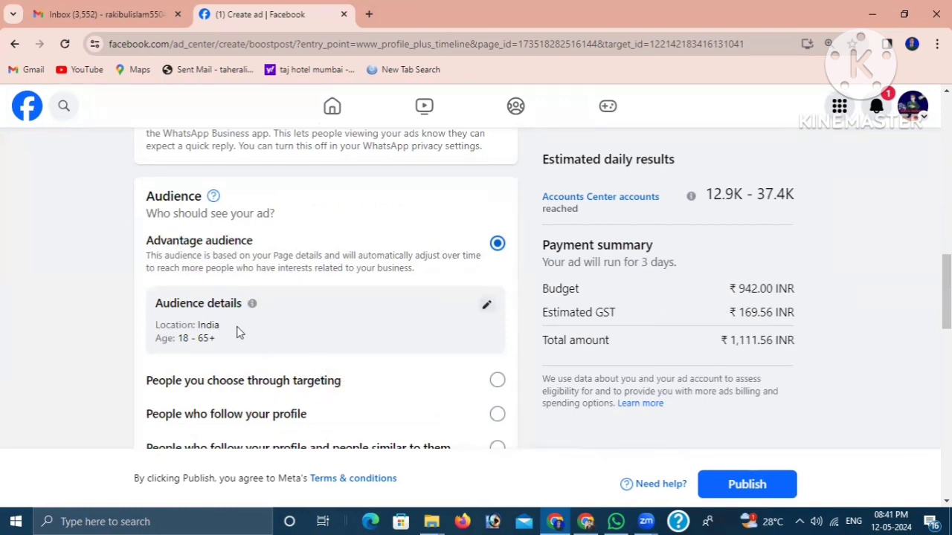
{"action": "scroll", "coordinate": [372, 312], "scroll_direction": "down", "scroll_amount": 1}
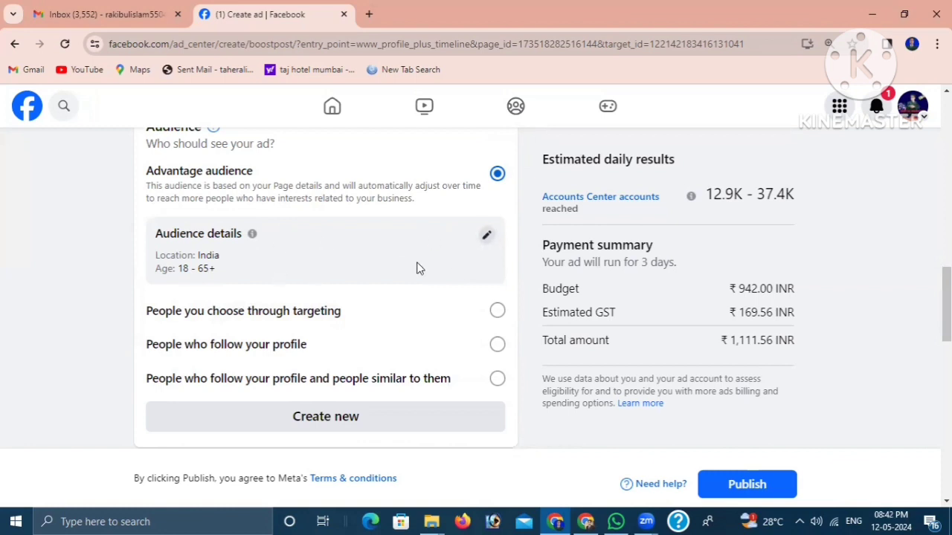
{"action": "left_click", "coordinate": [487, 239]}
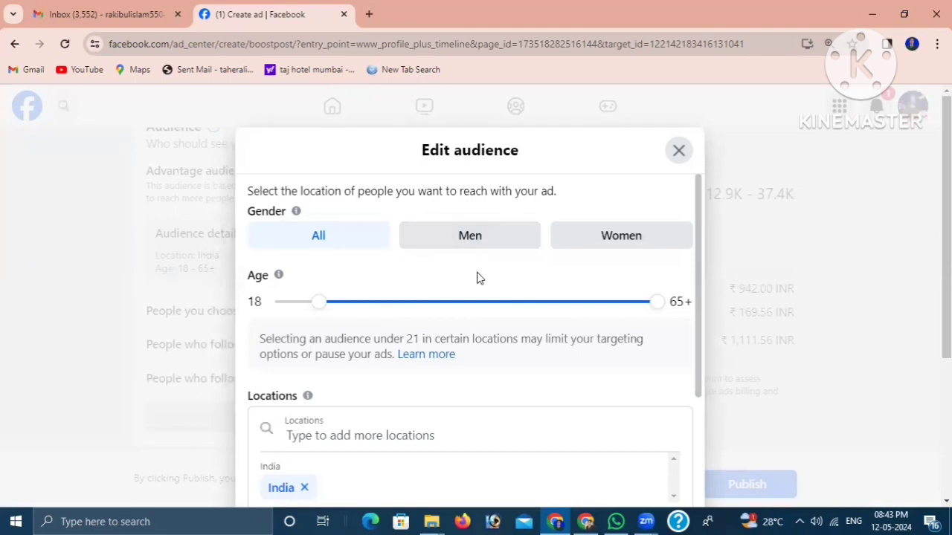
{"action": "left_click", "coordinate": [606, 238]}
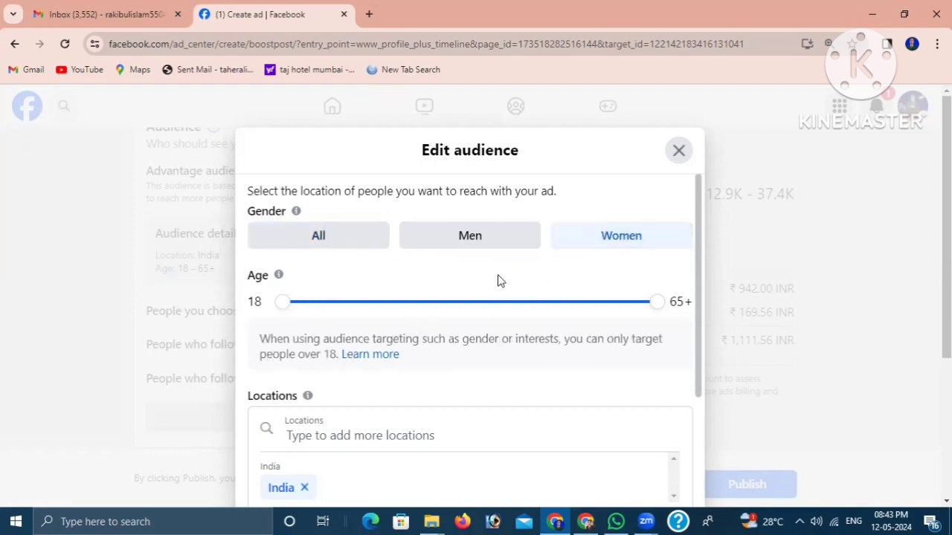
{"action": "left_click", "coordinate": [476, 243]}
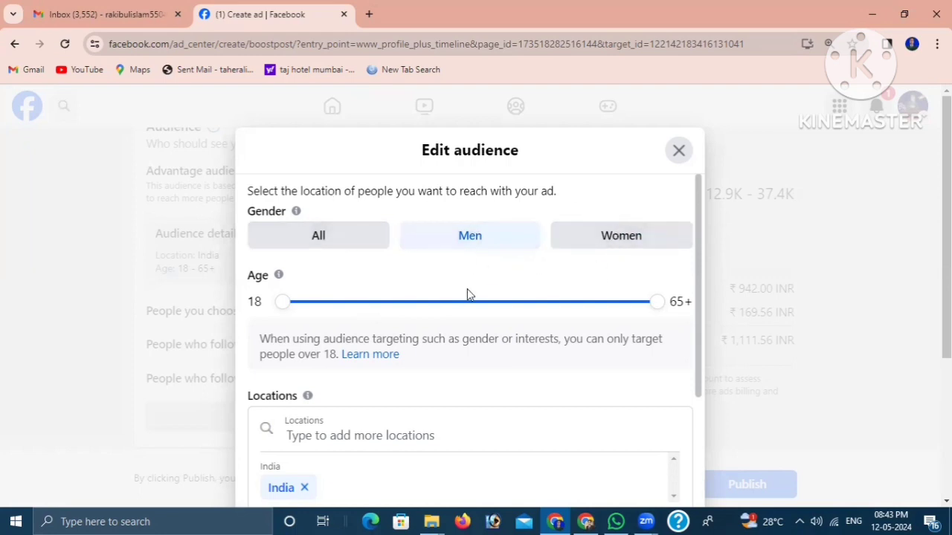
{"action": "left_click", "coordinate": [314, 244]}
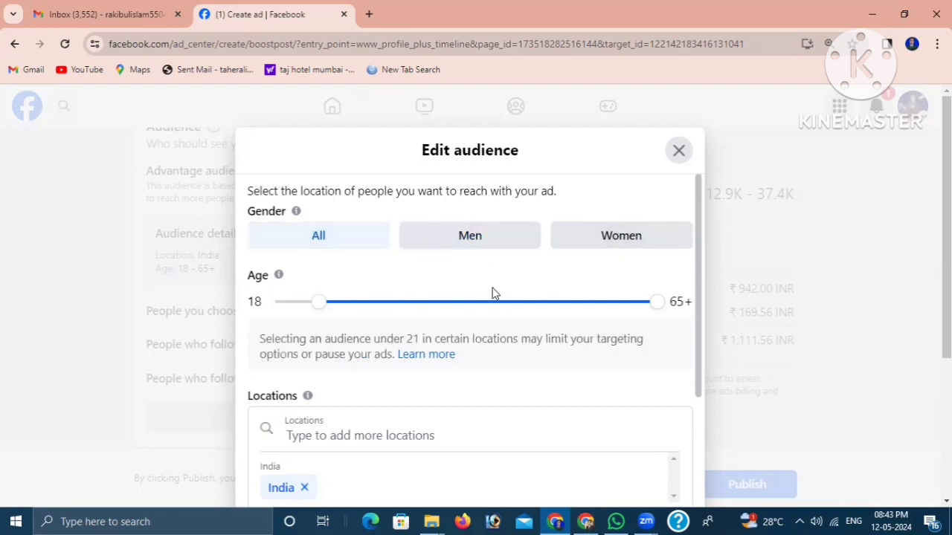
- Set the audience's age range to 18–45
{"action": "scroll", "coordinate": [318, 327], "scroll_direction": "down", "scroll_amount": 1}
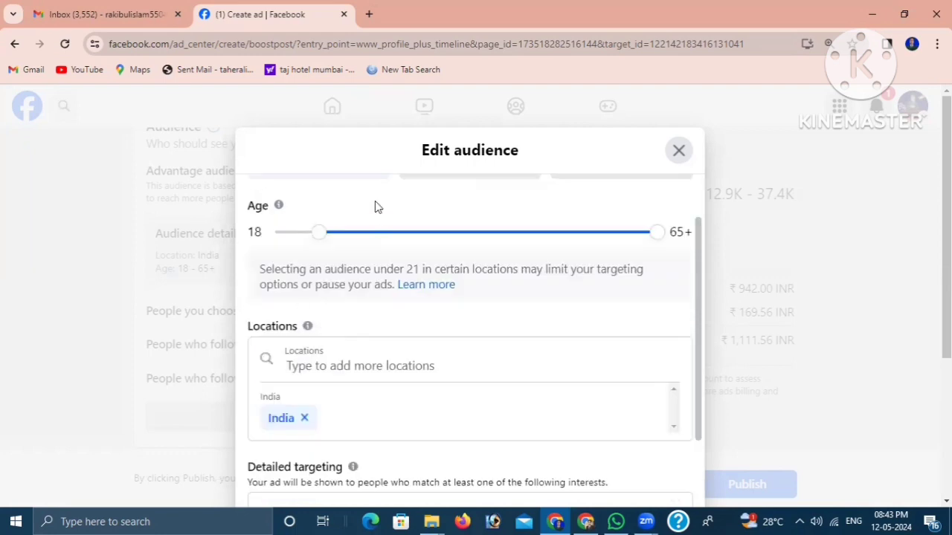
{"action": "left_click_drag", "start_coordinate": [319, 238], "coordinate": [312, 238]}
{"action": "scroll", "coordinate": [520, 234], "scroll_direction": "up", "scroll_amount": 1}
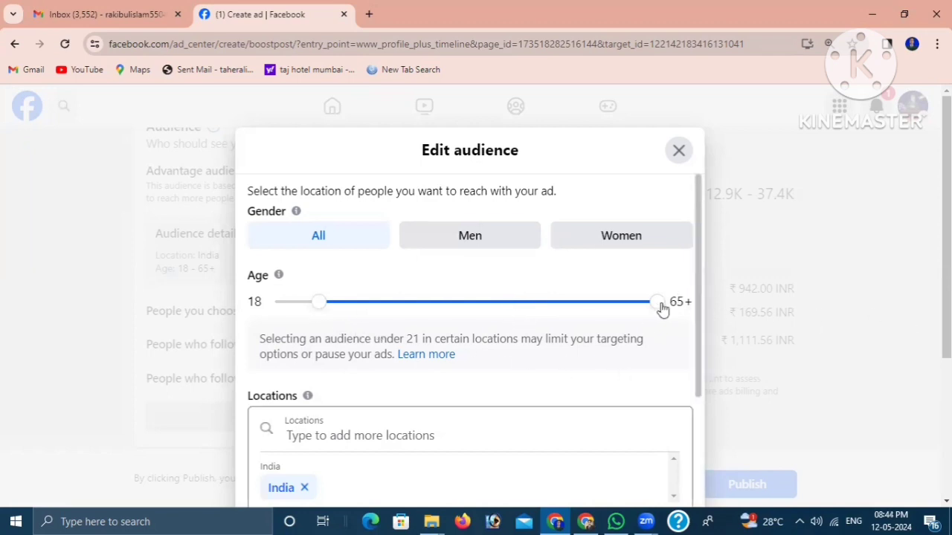
{"action": "left_click_drag", "start_coordinate": [660, 304], "coordinate": [518, 307]}
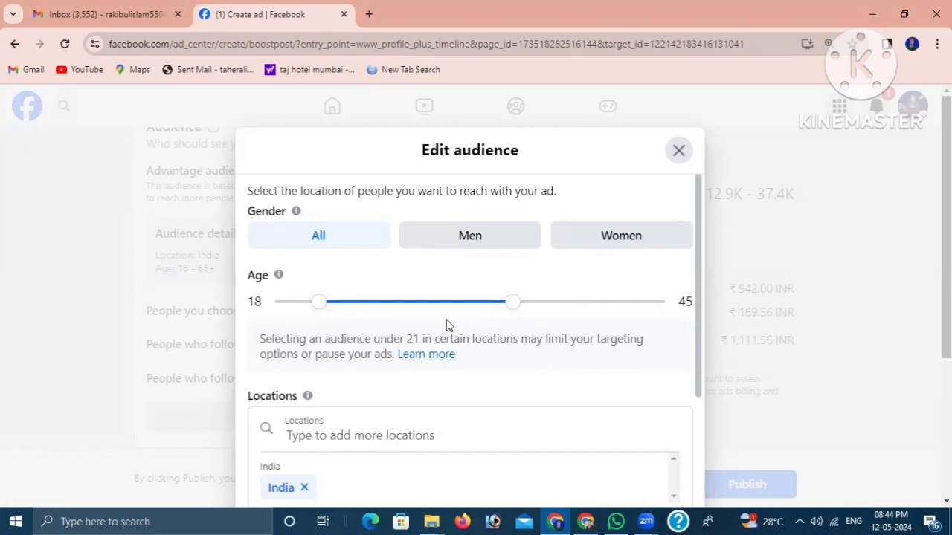
{"action": "scroll", "coordinate": [507, 370], "scroll_direction": "down", "scroll_amount": 1}
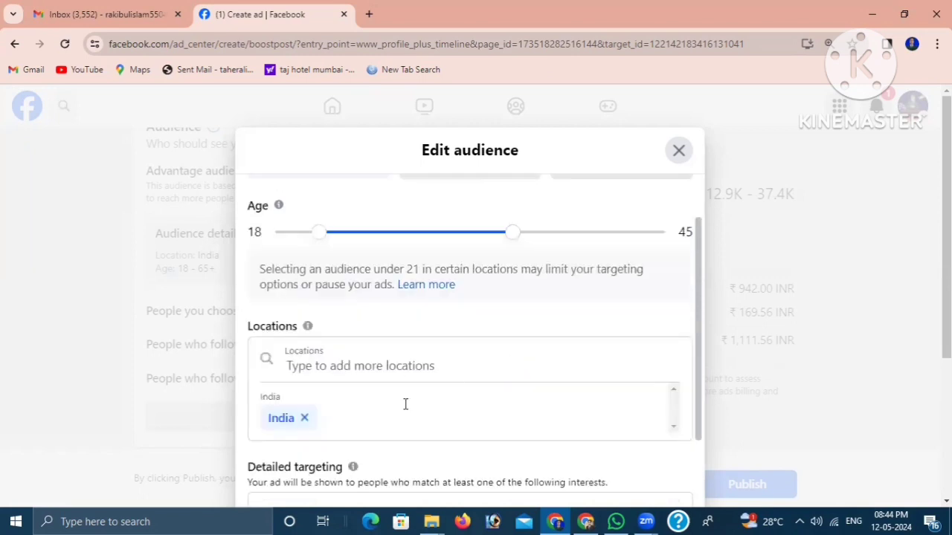
- Set the audience location to Assam, India (State) and check its area on the map
{"action": "left_click", "coordinate": [319, 365]}
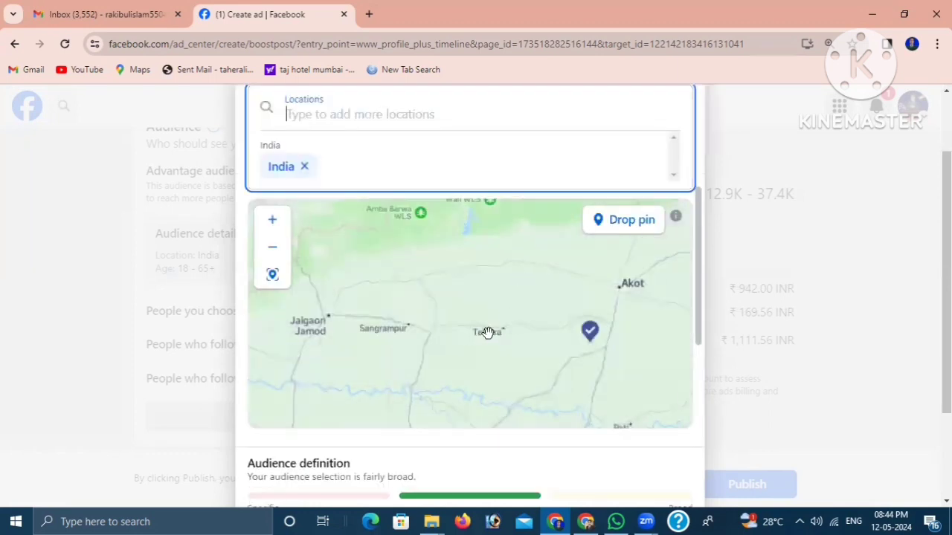
{"action": "scroll", "coordinate": [491, 178], "scroll_direction": "up", "scroll_amount": 1}
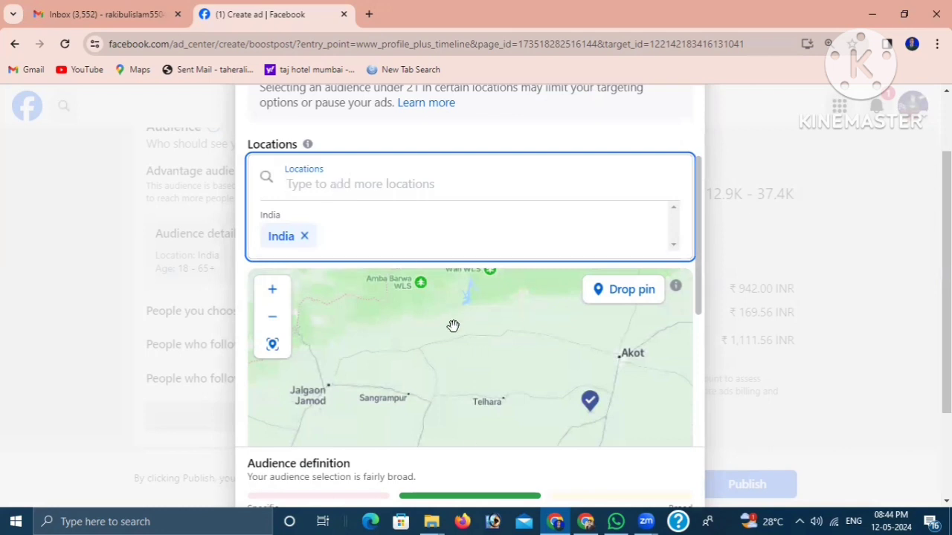
{"action": "left_click", "coordinate": [304, 185]}
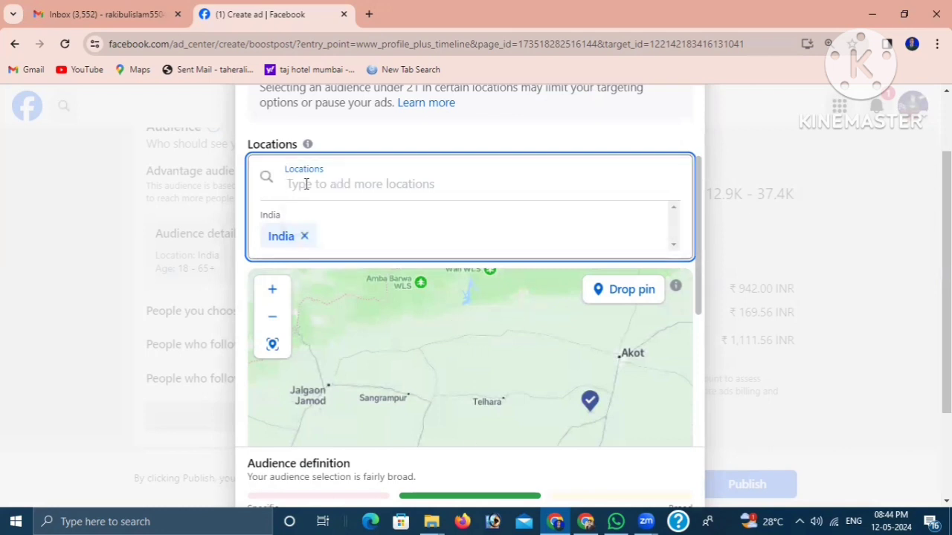
{"action": "type", "text": "a"}
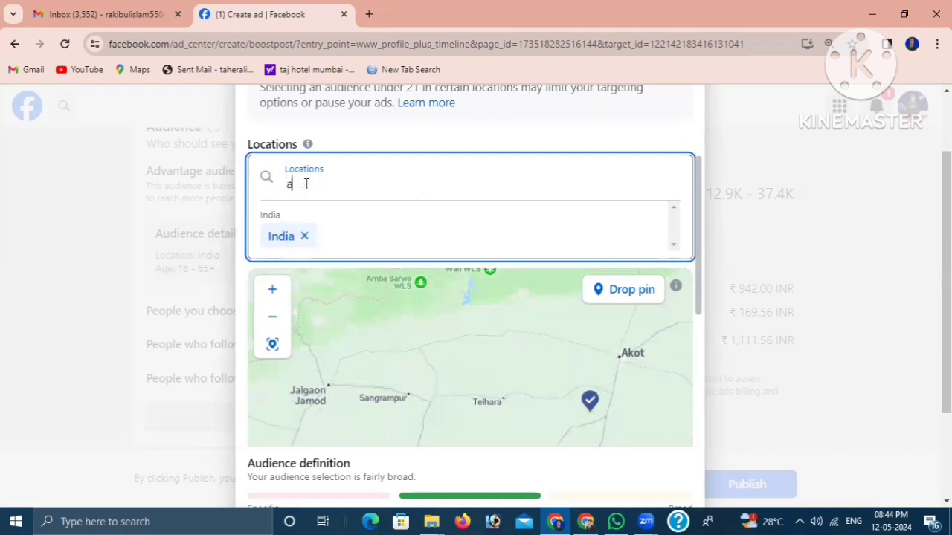
{"action": "type", "text": "ssam"}
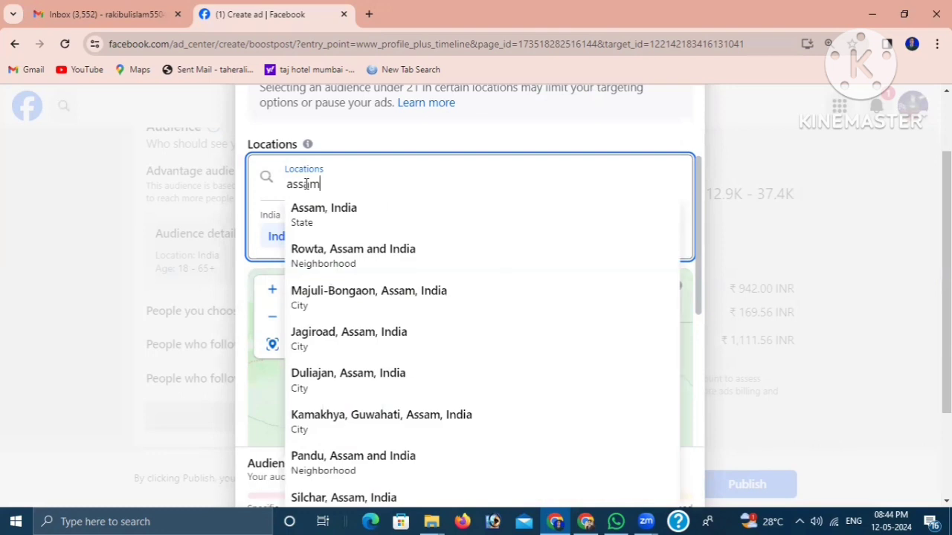
{"action": "left_click", "coordinate": [325, 219]}
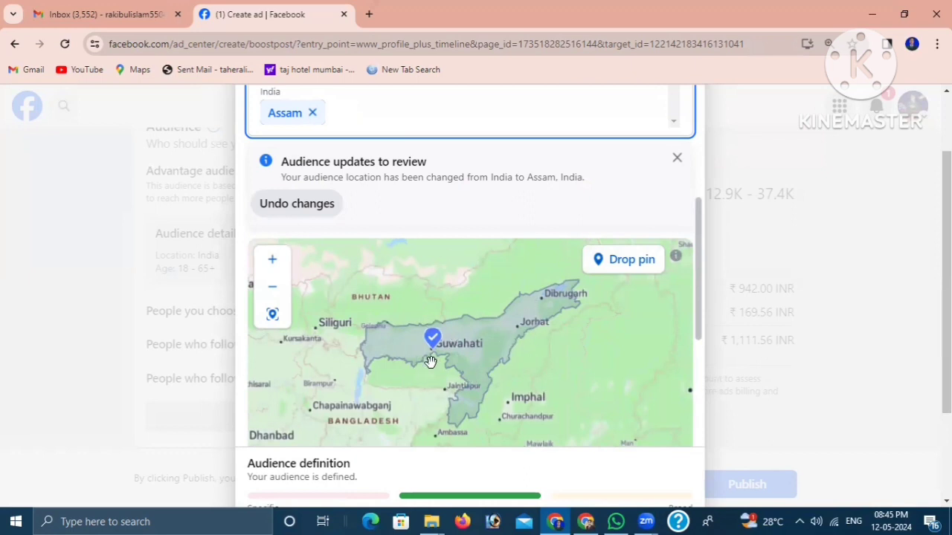
{"action": "scroll", "coordinate": [435, 361], "scroll_direction": "down", "scroll_amount": 2}
{"action": "scroll", "coordinate": [492, 354], "scroll_direction": "up", "scroll_amount": 2}
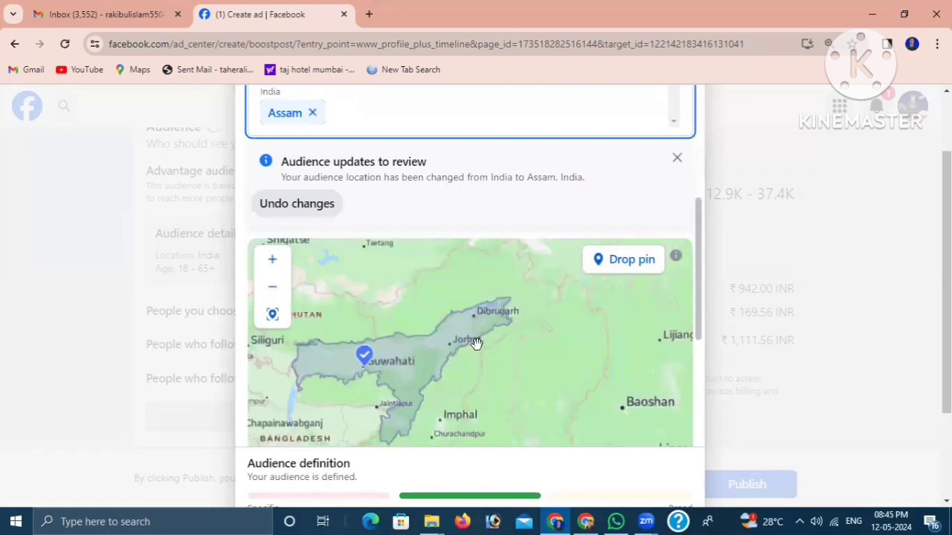
{"action": "scroll", "coordinate": [442, 381], "scroll_direction": "down", "scroll_amount": 2}
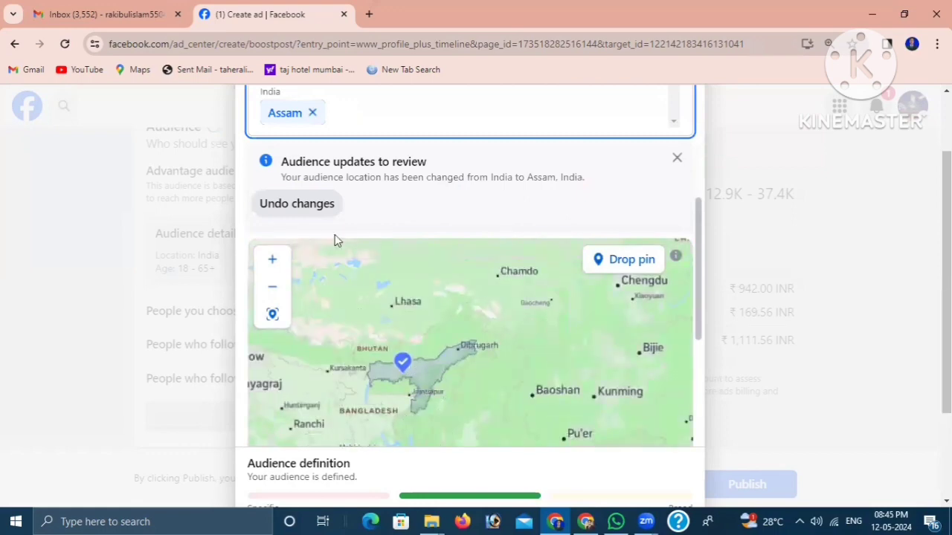
- Remove Assam from the audience locations and try to add the country India in its place
{"action": "left_click", "coordinate": [312, 113]}
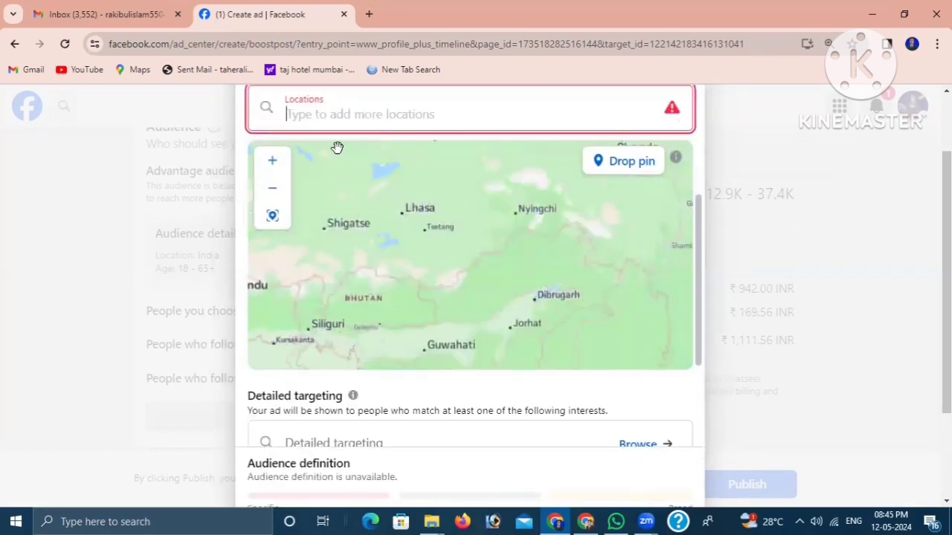
{"action": "left_click", "coordinate": [312, 111]}
{"action": "type", "text": "indi"}
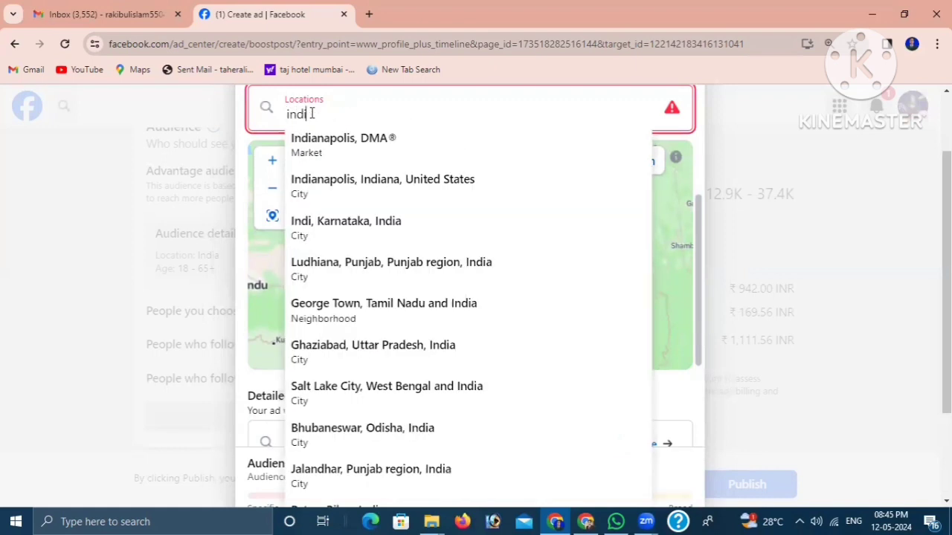
{"action": "key", "text": "BackSpace"}
{"action": "key", "text": "BackSpace"}
{"action": "key", "text": "BackSpace"}
{"action": "key", "text": "BackSpace"}
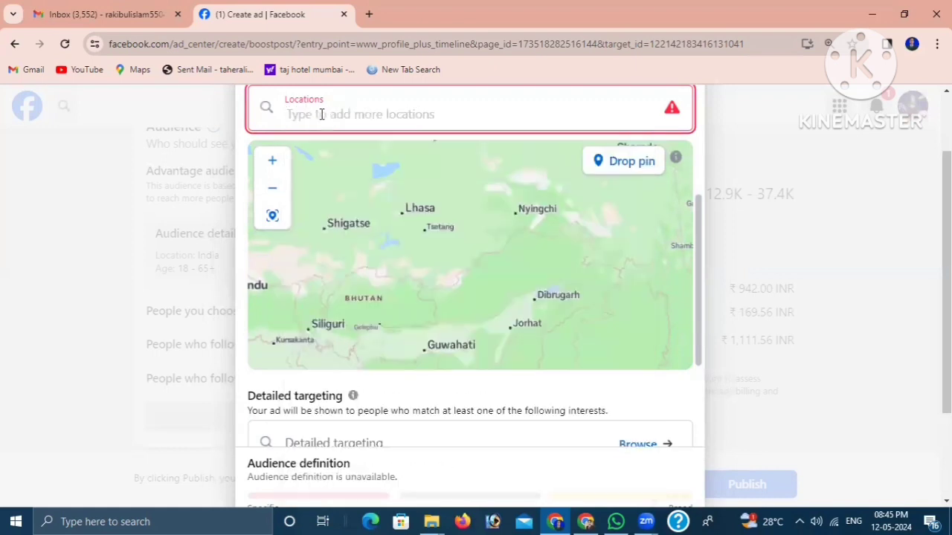
{"action": "type", "text": "india"}
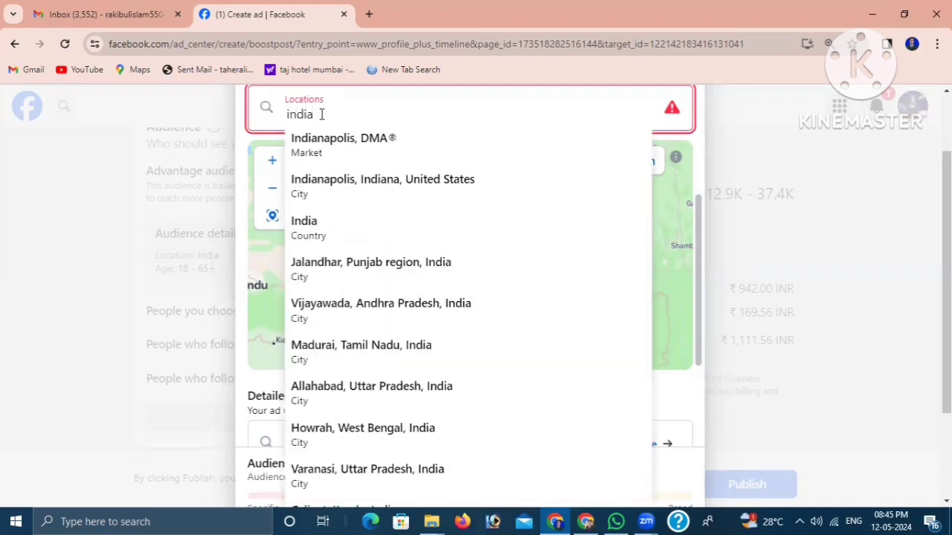
{"action": "left_click", "coordinate": [328, 229]}
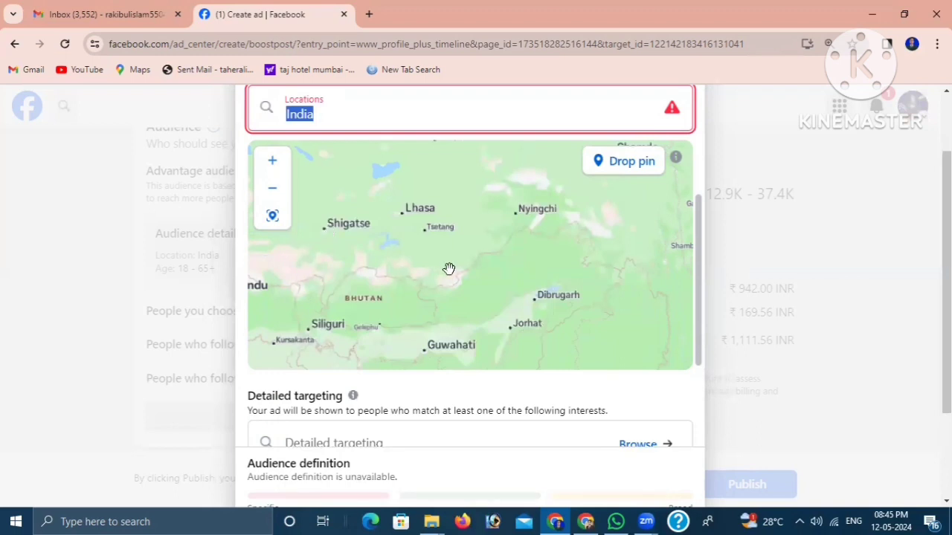
- Try again to pick the country India from the location suggestions
{"action": "scroll", "coordinate": [482, 291], "scroll_direction": "down", "scroll_amount": 3}
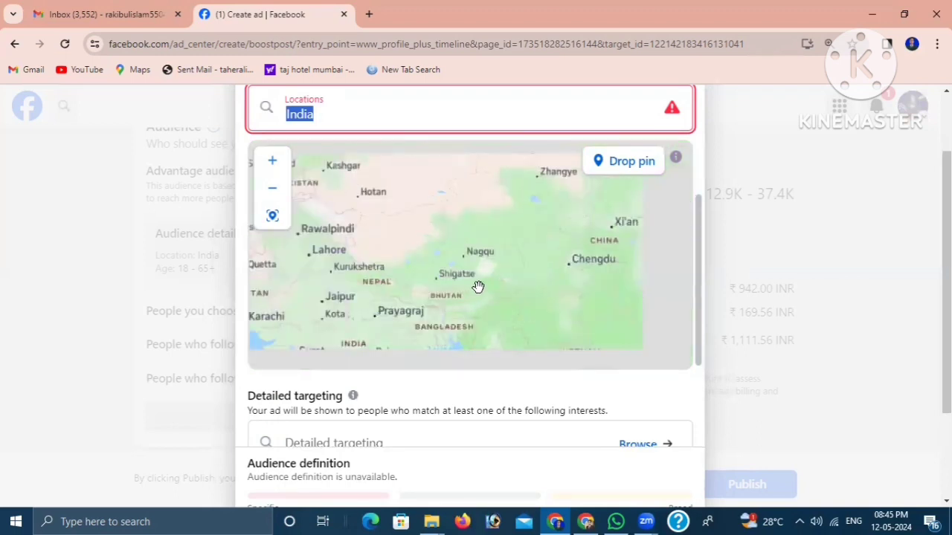
{"action": "scroll", "coordinate": [482, 287], "scroll_direction": "down", "scroll_amount": 4}
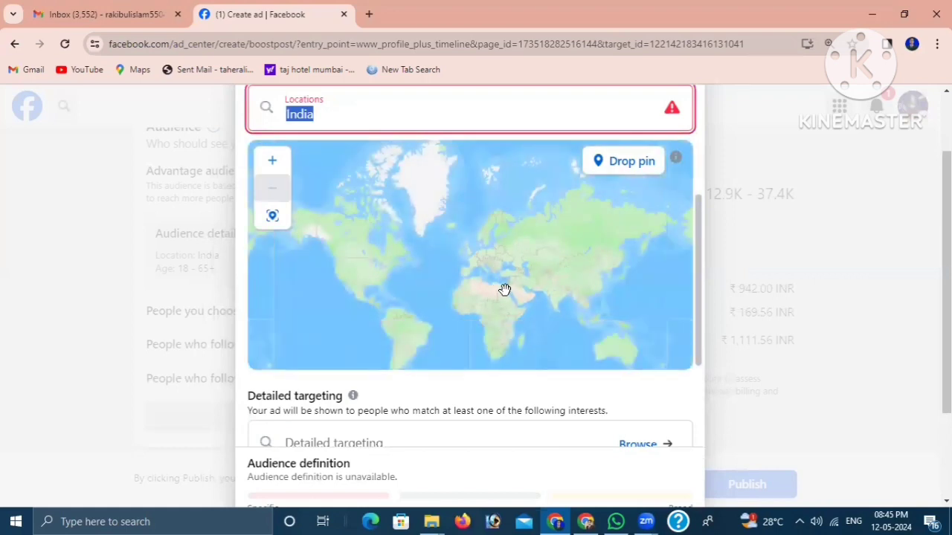
{"action": "scroll", "coordinate": [480, 275], "scroll_direction": "up", "scroll_amount": 2}
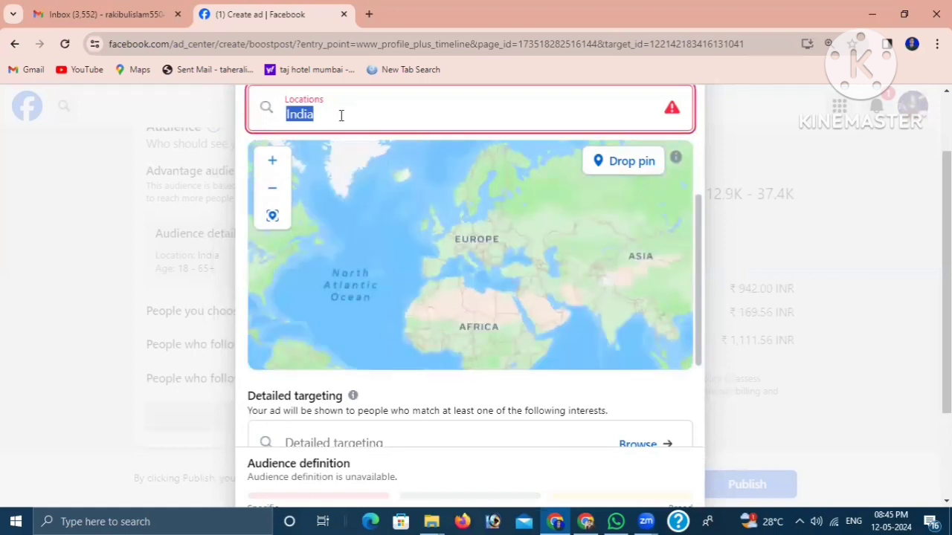
{"action": "left_click", "coordinate": [341, 115]}
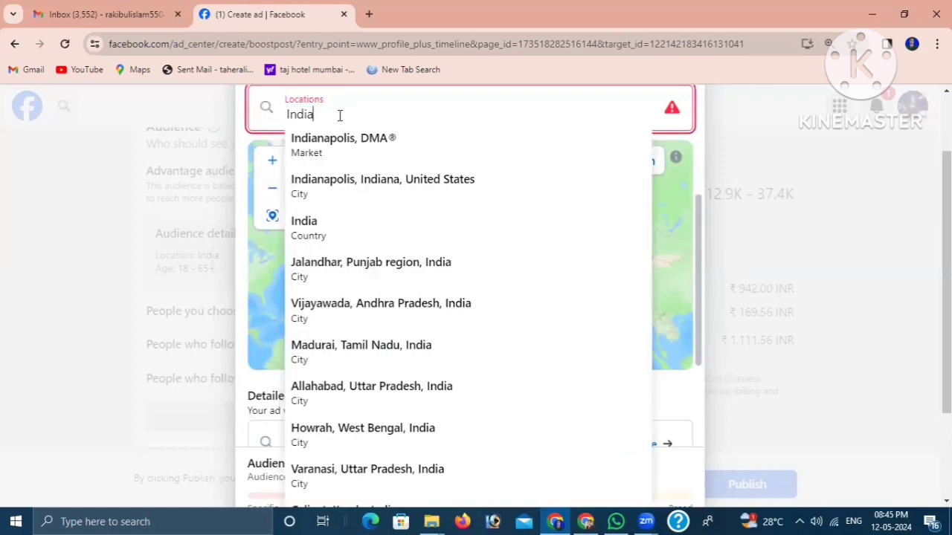
{"action": "left_click", "coordinate": [321, 240]}
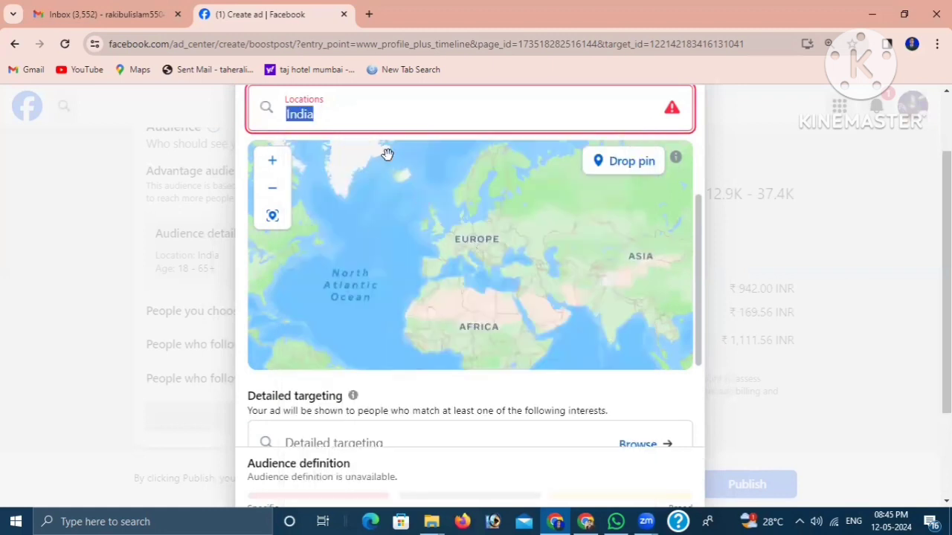
{"action": "left_click", "coordinate": [347, 116]}
{"action": "left_click", "coordinate": [336, 234]}
{"action": "scroll", "coordinate": [465, 270], "scroll_direction": "up", "scroll_amount": 1}
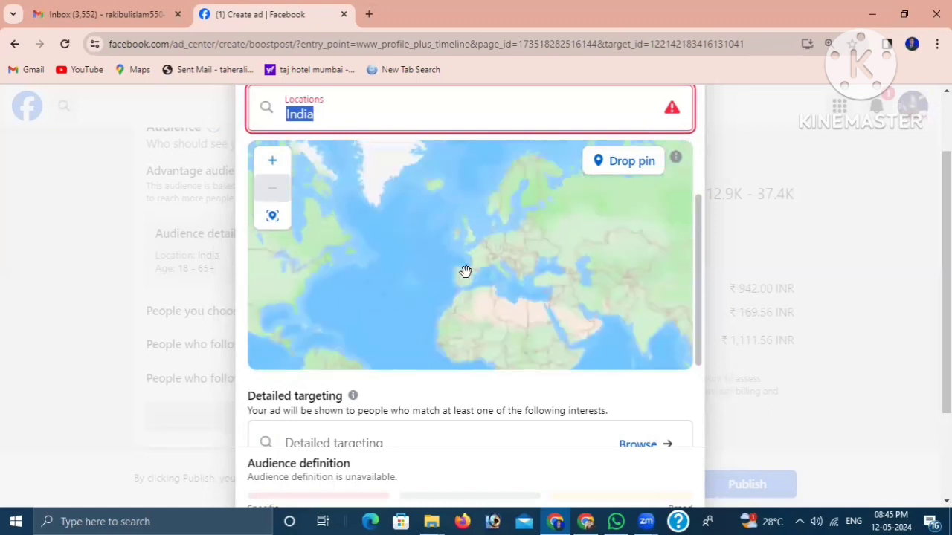
{"action": "scroll", "coordinate": [462, 276], "scroll_direction": "down", "scroll_amount": 1}
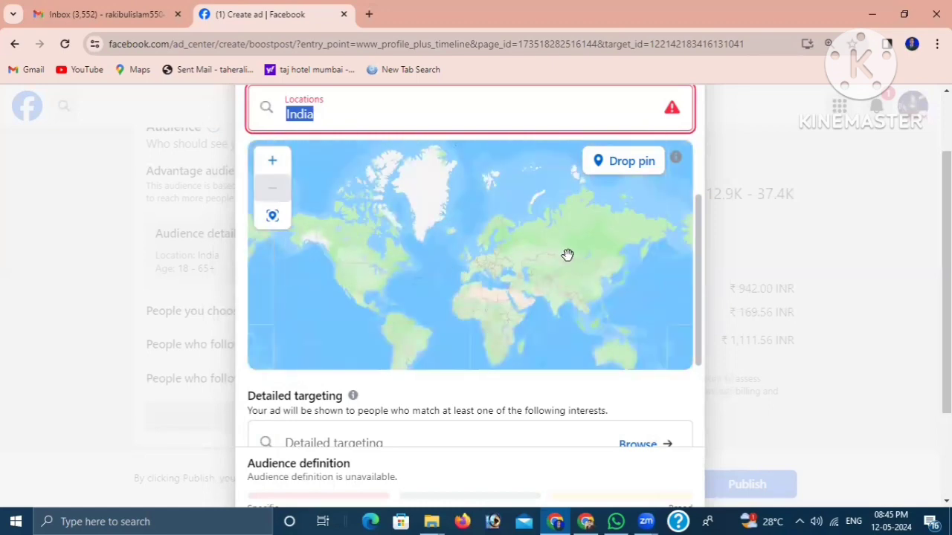
{"action": "scroll", "coordinate": [550, 255], "scroll_direction": "up", "scroll_amount": 1}
{"action": "scroll", "coordinate": [550, 255], "scroll_direction": "down", "scroll_amount": 1}
{"action": "scroll", "coordinate": [545, 257], "scroll_direction": "up", "scroll_amount": 1}
{"action": "scroll", "coordinate": [545, 256], "scroll_direction": "down", "scroll_amount": 1}
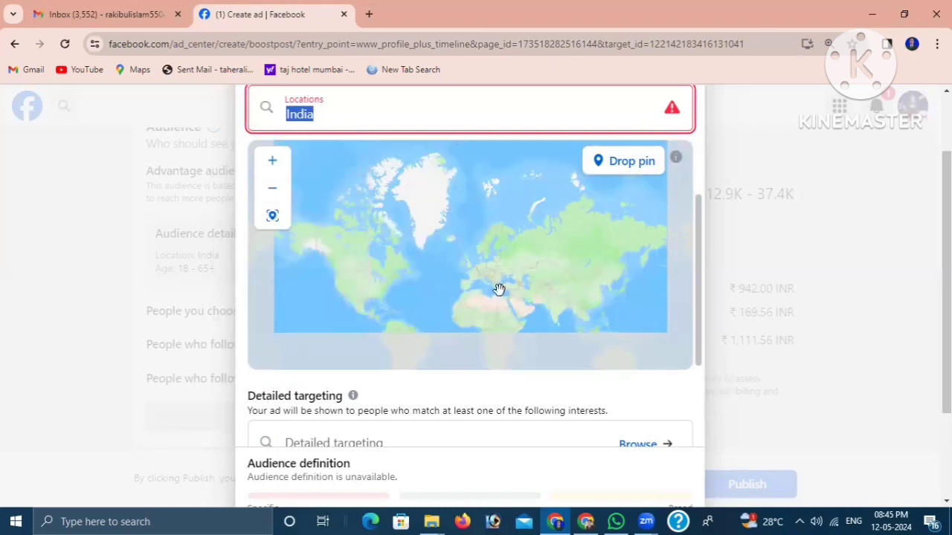
{"action": "scroll", "coordinate": [480, 288], "scroll_direction": "up", "scroll_amount": 1}
{"action": "scroll", "coordinate": [480, 288], "scroll_direction": "down", "scroll_amount": 1}
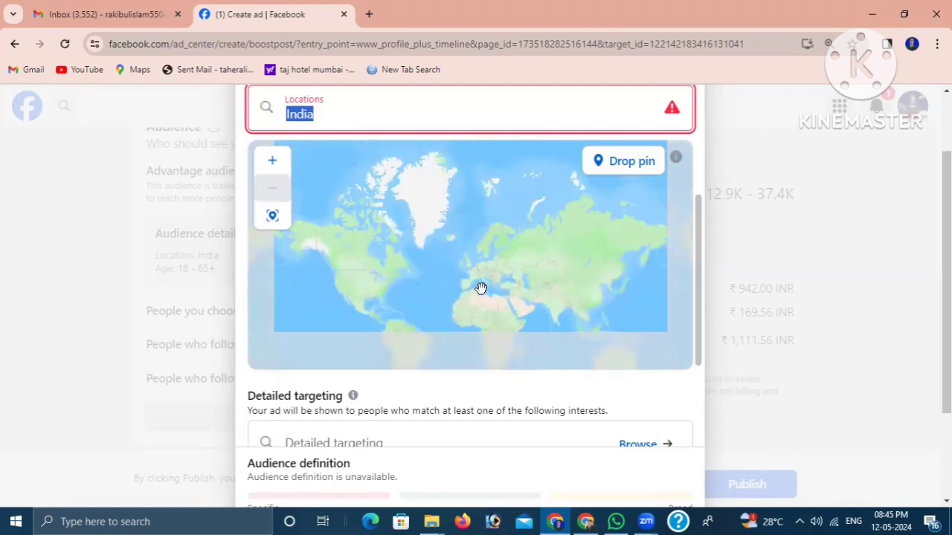
- Replace the India location entry with the state of Assam, India, as the audience location
{"action": "left_click", "coordinate": [336, 116]}
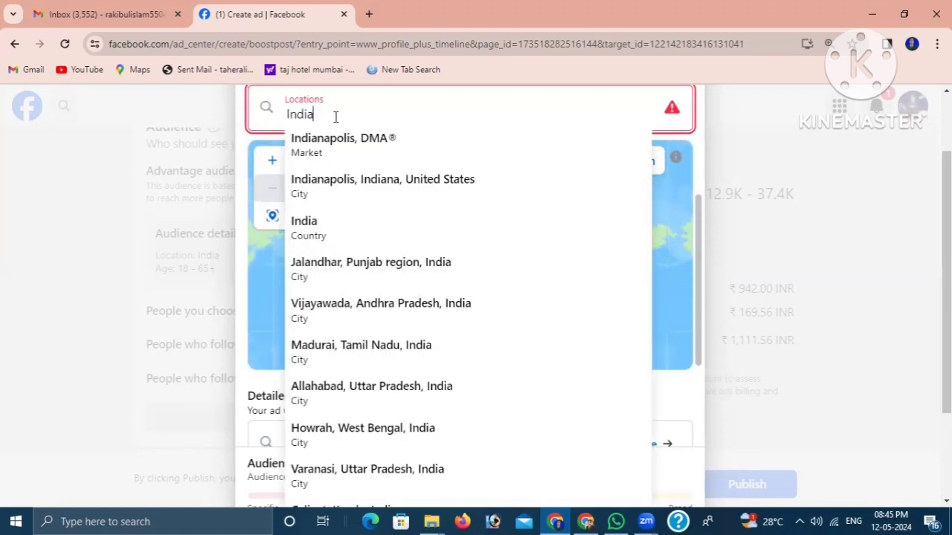
{"action": "key", "text": "BackSpace"}
{"action": "key", "text": "BackSpace"}
{"action": "key", "text": "BackSpace"}
{"action": "key", "text": "BackSpace"}
{"action": "key", "text": "BackSpace"}
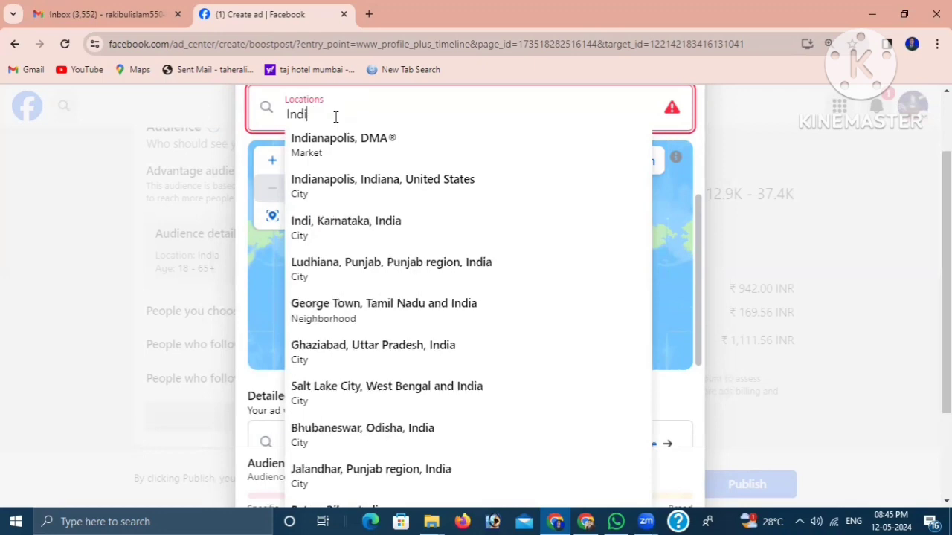
{"action": "type", "text": "assa"}
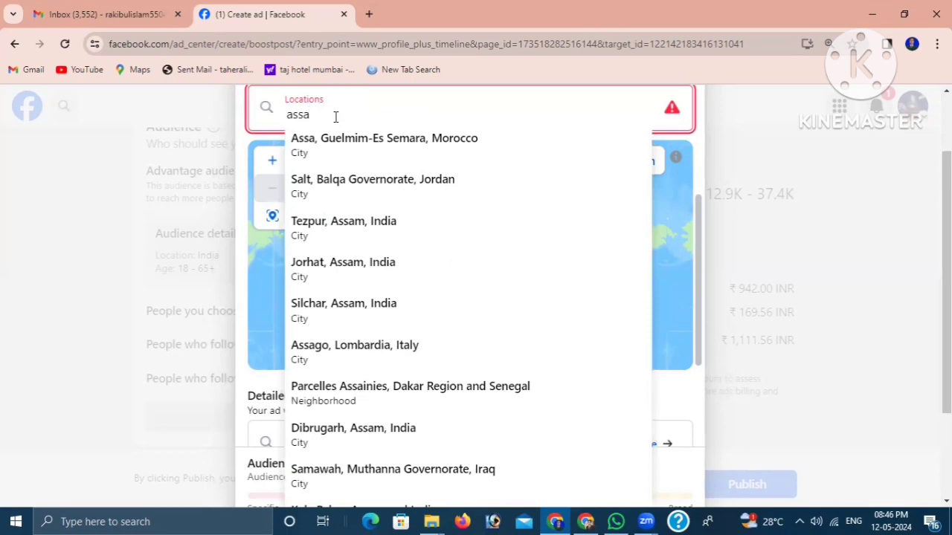
{"action": "key", "text": "BackSpace"}
{"action": "key", "text": "BackSpace"}
{"action": "key", "text": "BackSpace"}
{"action": "key", "text": "BackSpace"}
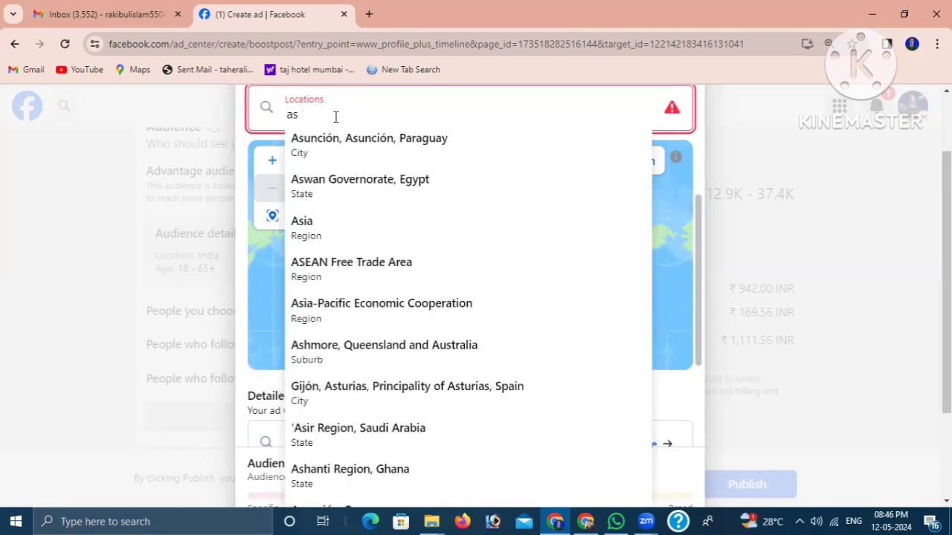
{"action": "type", "text": "assam"}
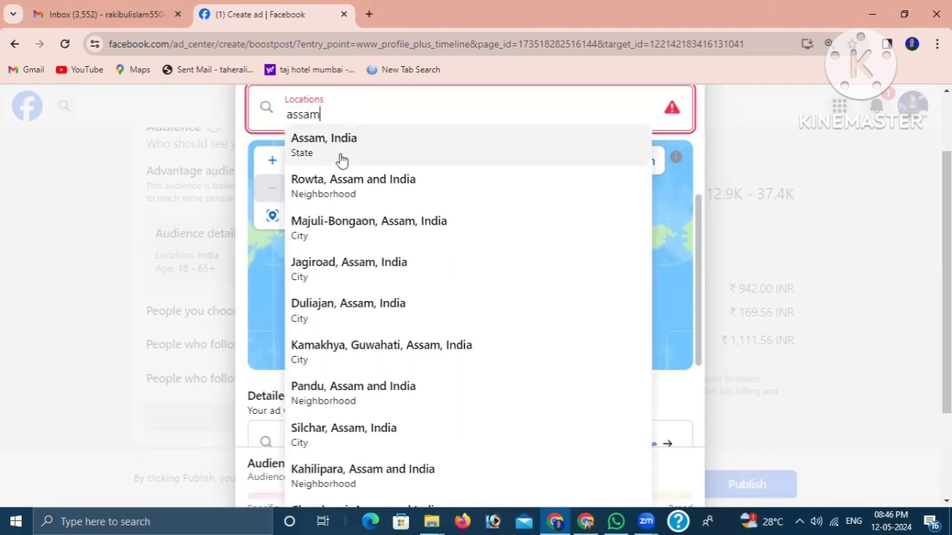
{"action": "left_click", "coordinate": [342, 158]}
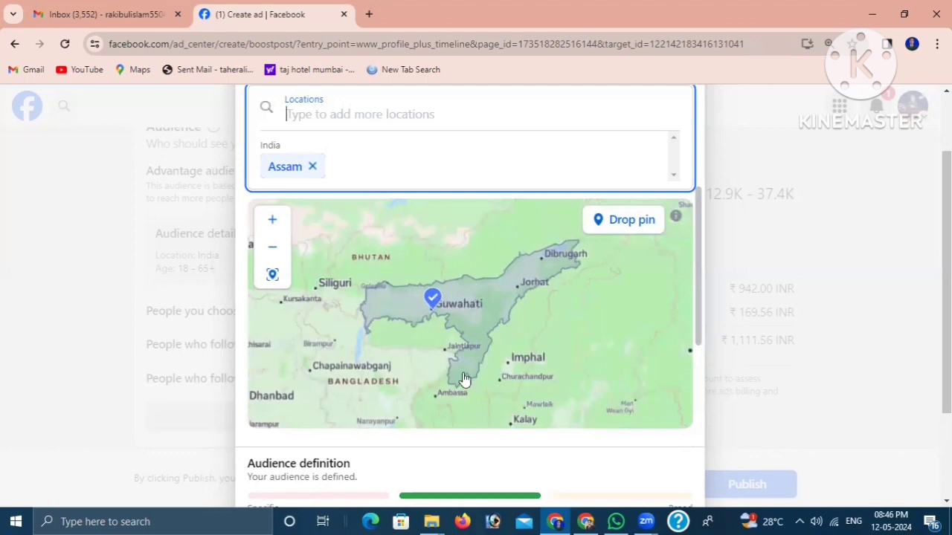
- Review the Assam map area, detailed targeting suggestions, audience definition, and the gender, age and location settings
{"action": "scroll", "coordinate": [595, 311], "scroll_direction": "down", "scroll_amount": 1}
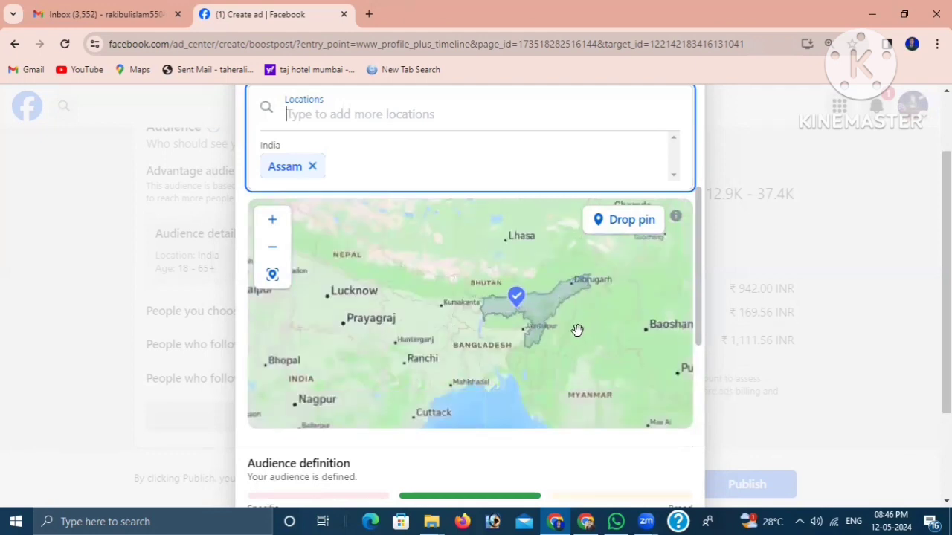
{"action": "scroll", "coordinate": [668, 393], "scroll_direction": "down", "scroll_amount": 1}
{"action": "scroll", "coordinate": [700, 380], "scroll_direction": "down", "scroll_amount": 3}
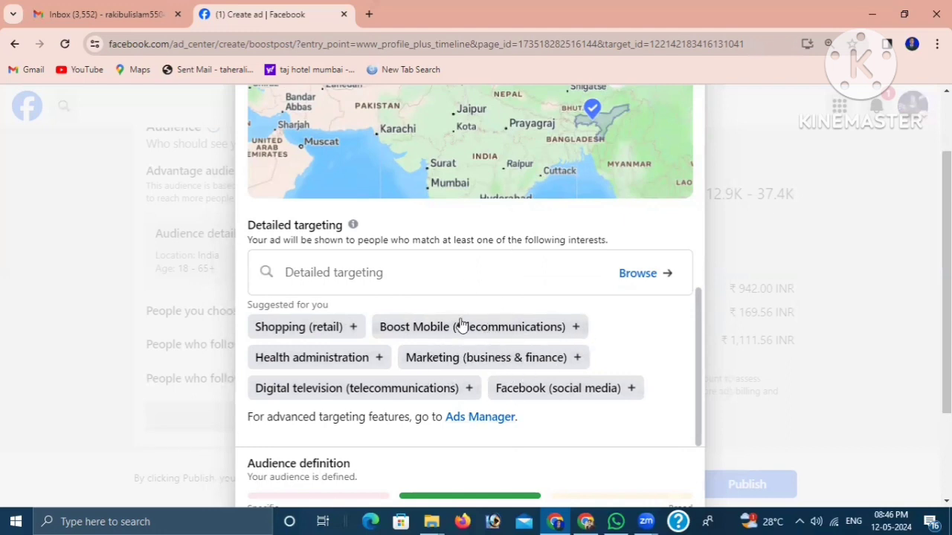
{"action": "scroll", "coordinate": [595, 333], "scroll_direction": "up", "scroll_amount": 1}
{"action": "scroll", "coordinate": [595, 333], "scroll_direction": "down", "scroll_amount": 1}
{"action": "scroll", "coordinate": [629, 442], "scroll_direction": "down", "scroll_amount": 1}
{"action": "scroll", "coordinate": [589, 481], "scroll_direction": "down", "scroll_amount": 1}
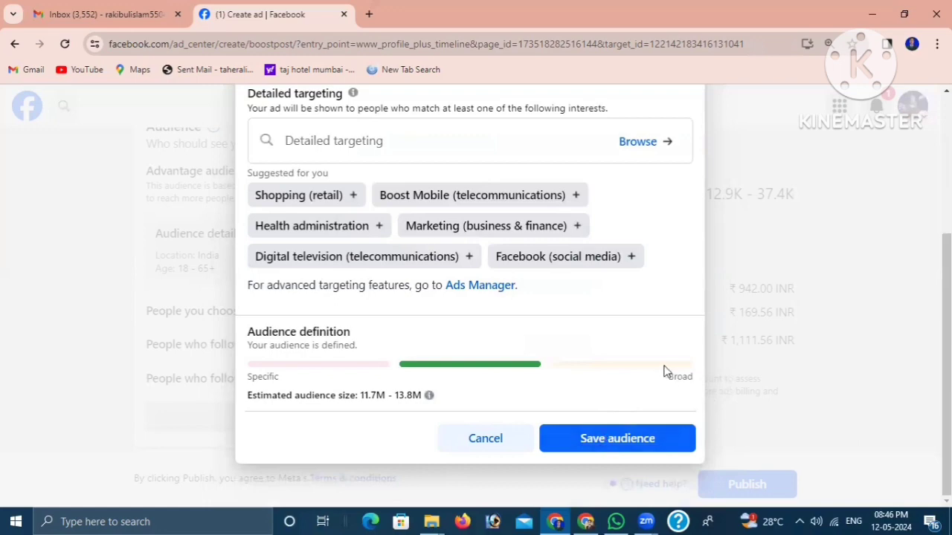
{"action": "scroll", "coordinate": [665, 374], "scroll_direction": "up", "scroll_amount": 4}
{"action": "scroll", "coordinate": [572, 282], "scroll_direction": "up", "scroll_amount": 3}
{"action": "scroll", "coordinate": [733, 249], "scroll_direction": "up", "scroll_amount": 2}
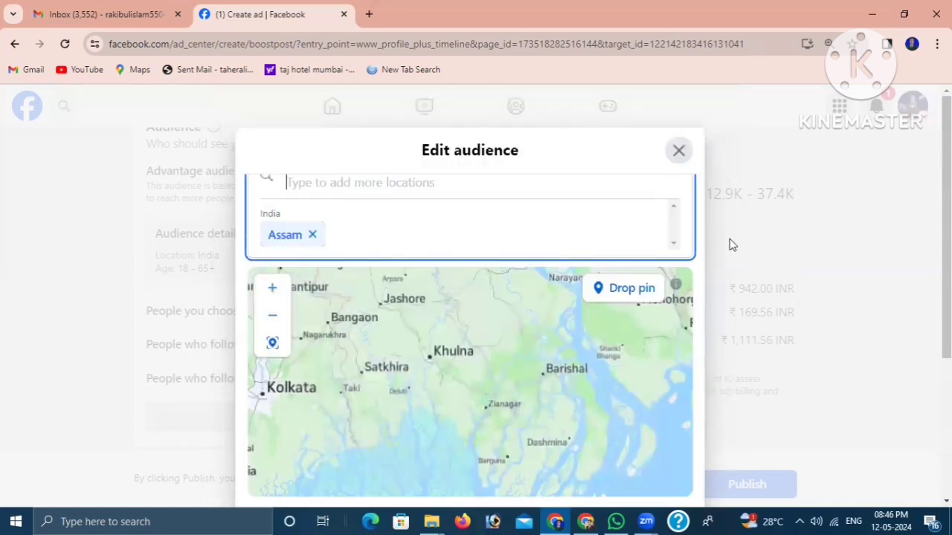
{"action": "scroll", "coordinate": [702, 322], "scroll_direction": "up", "scroll_amount": 3}
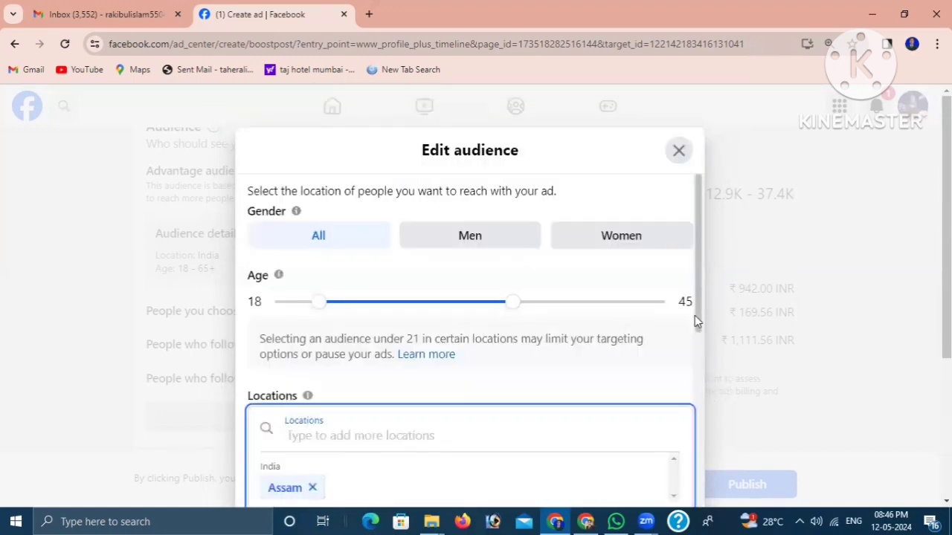
{"action": "scroll", "coordinate": [588, 370], "scroll_direction": "down", "scroll_amount": 2}
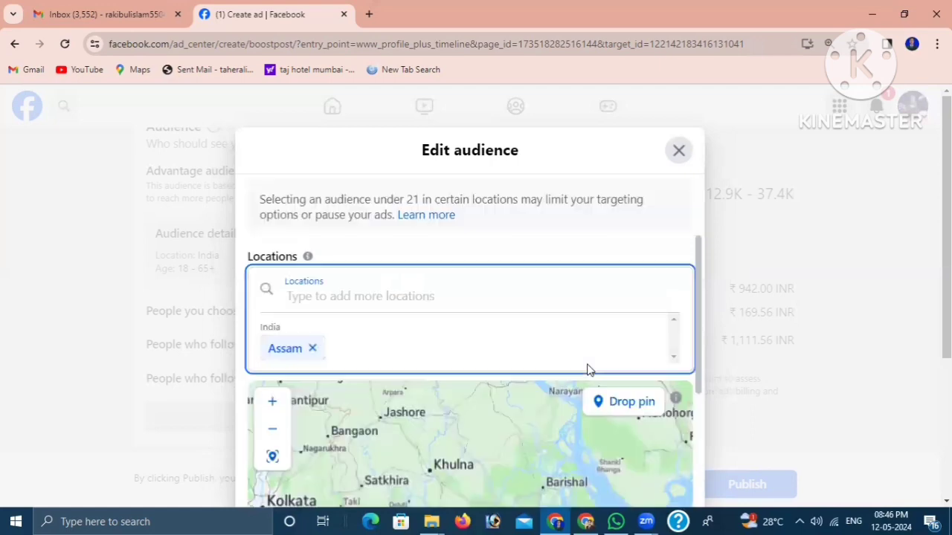
{"action": "scroll", "coordinate": [423, 344], "scroll_direction": "up", "scroll_amount": 2}
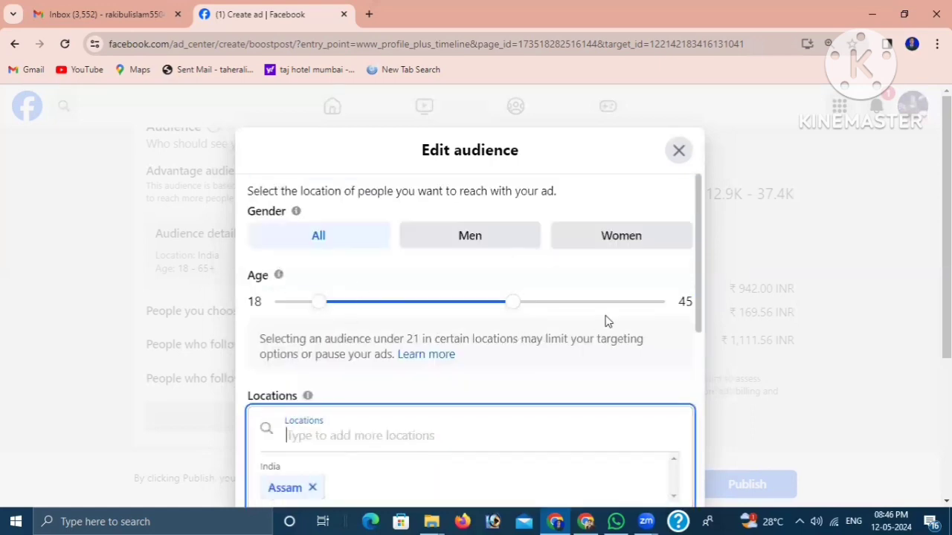
- Save the edited audience with ages 18 to 45 and the location Assam, India
{"action": "scroll", "coordinate": [600, 345], "scroll_direction": "down", "scroll_amount": 3}
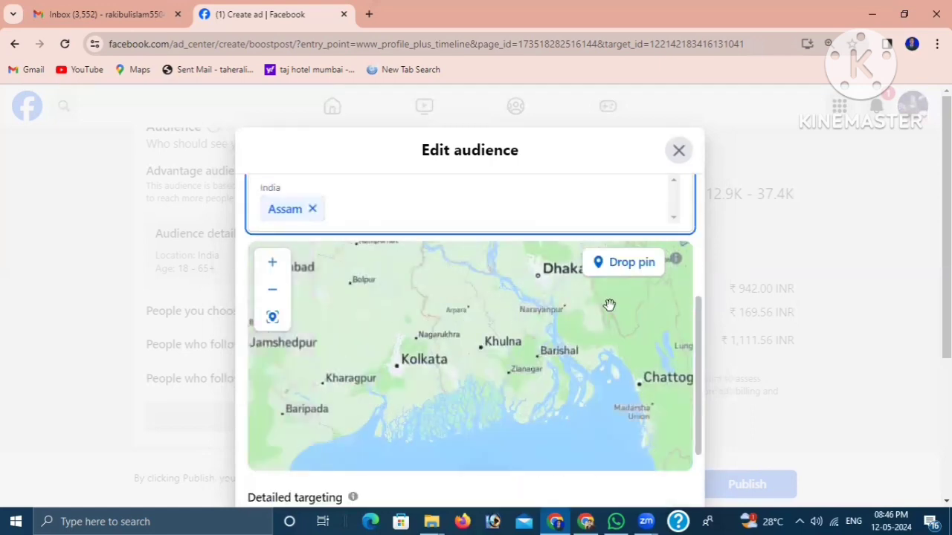
{"action": "scroll", "coordinate": [582, 357], "scroll_direction": "down", "scroll_amount": 4}
{"action": "scroll", "coordinate": [773, 372], "scroll_direction": "down", "scroll_amount": 3}
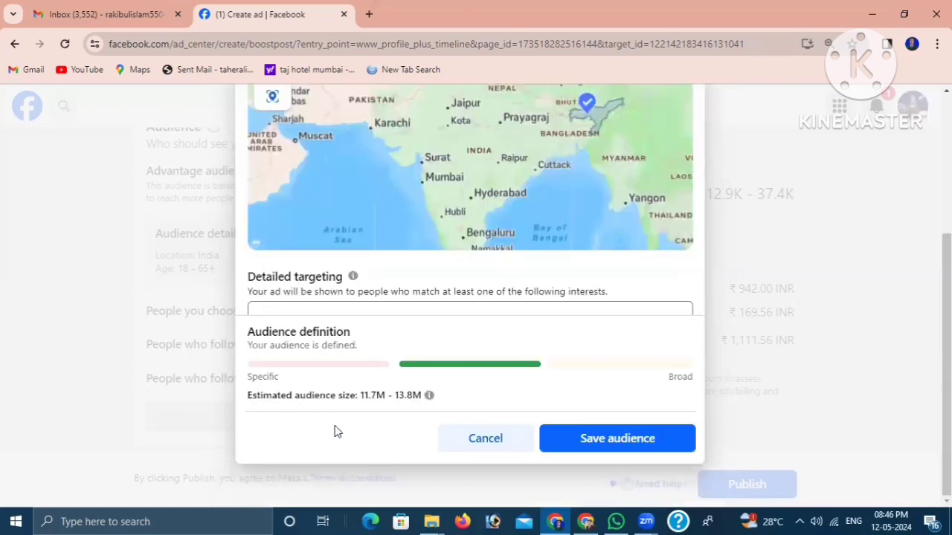
{"action": "left_click", "coordinate": [606, 443]}
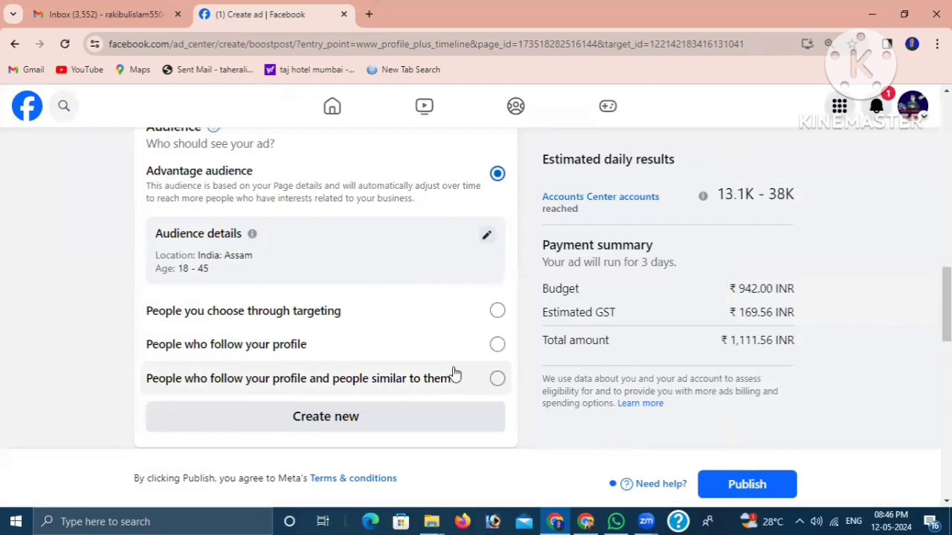
- Review the saved audience details, other audience options, ad duration, messaging settings, estimated daily results and payment summary
{"action": "scroll", "coordinate": [409, 378], "scroll_direction": "down", "scroll_amount": 3}
{"action": "scroll", "coordinate": [406, 352], "scroll_direction": "up", "scroll_amount": 4}
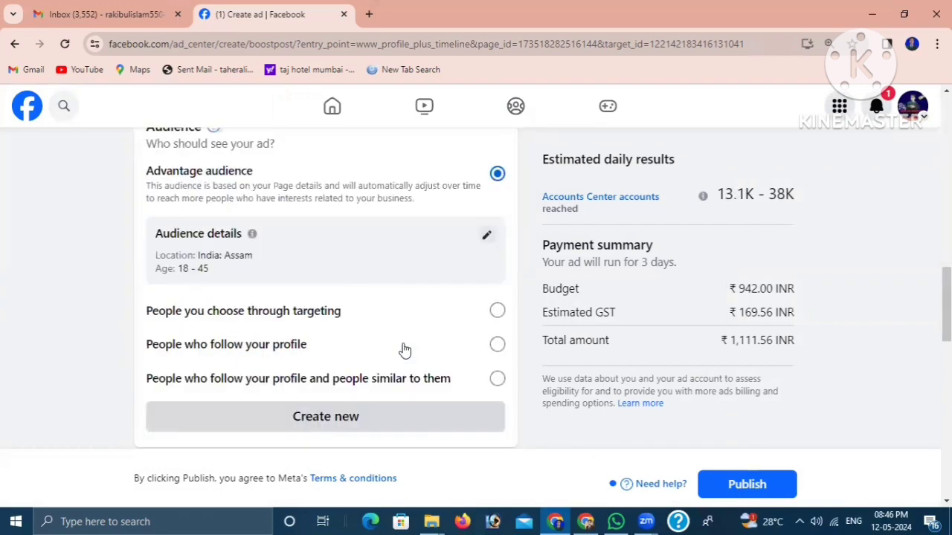
{"action": "scroll", "coordinate": [362, 323], "scroll_direction": "down", "scroll_amount": 4}
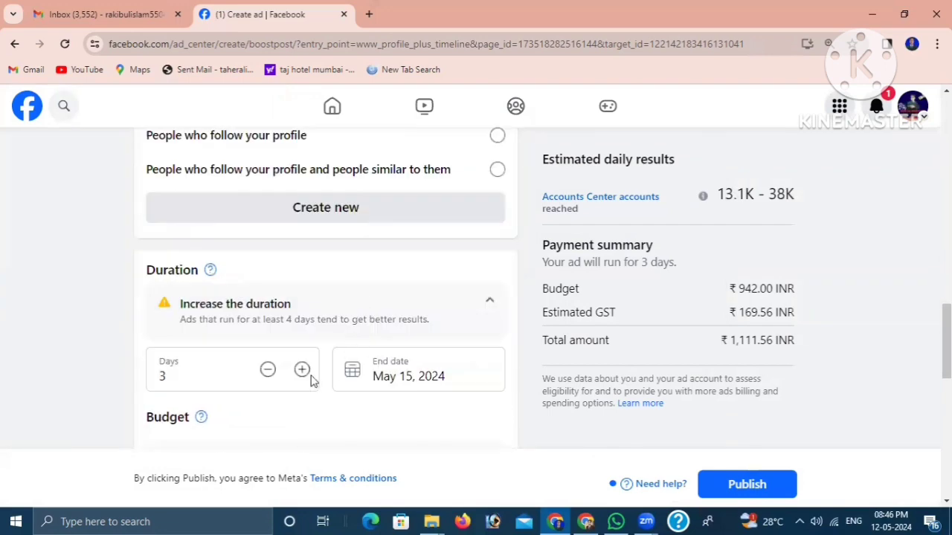
{"action": "scroll", "coordinate": [312, 379], "scroll_direction": "down", "scroll_amount": 1}
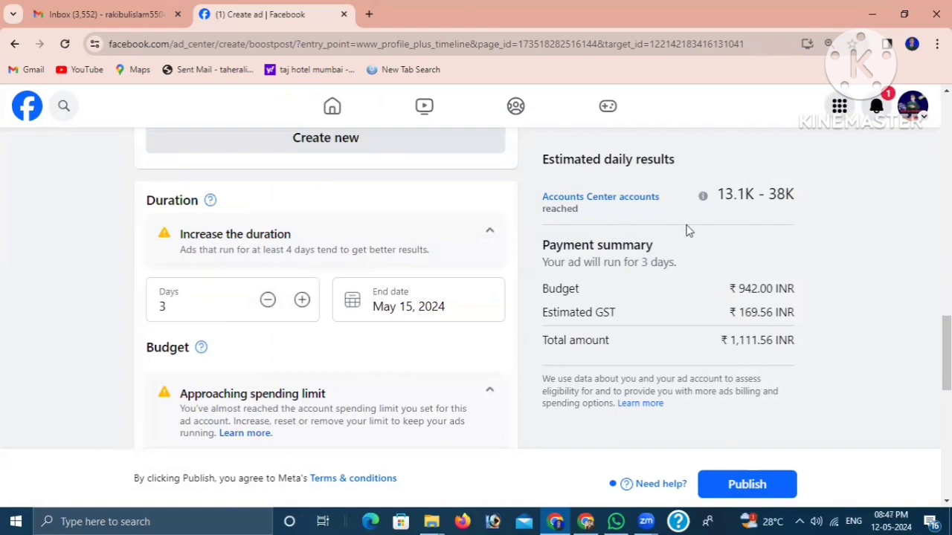
{"action": "scroll", "coordinate": [687, 229], "scroll_direction": "up", "scroll_amount": 3}
{"action": "scroll", "coordinate": [687, 230], "scroll_direction": "down", "scroll_amount": 6}
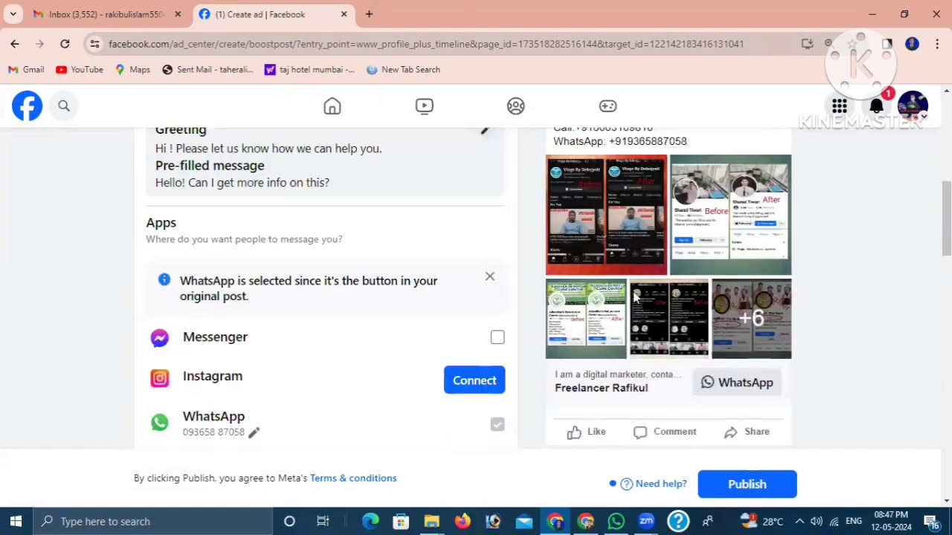
{"action": "scroll", "coordinate": [640, 286], "scroll_direction": "down", "scroll_amount": 1}
{"action": "scroll", "coordinate": [640, 286], "scroll_direction": "up", "scroll_amount": 8}
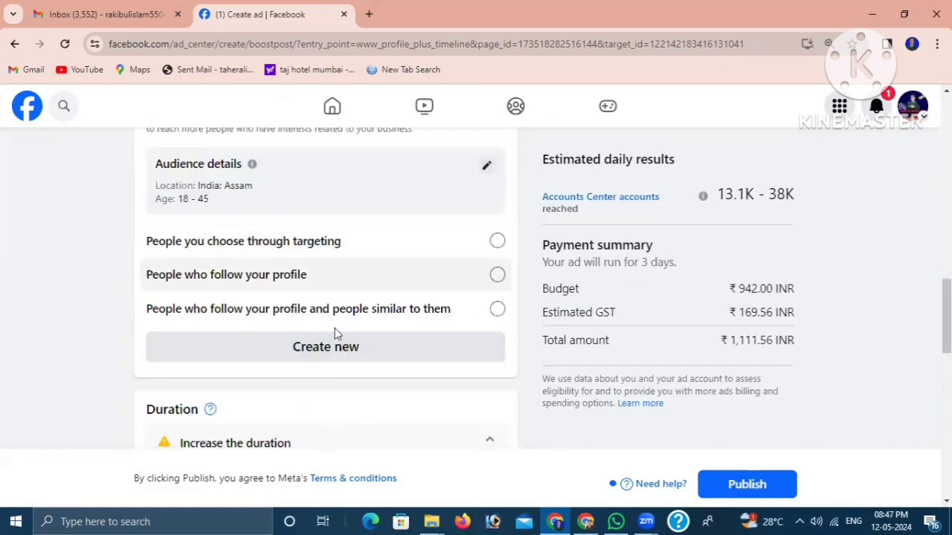
{"action": "scroll", "coordinate": [357, 316], "scroll_direction": "down", "scroll_amount": 3}
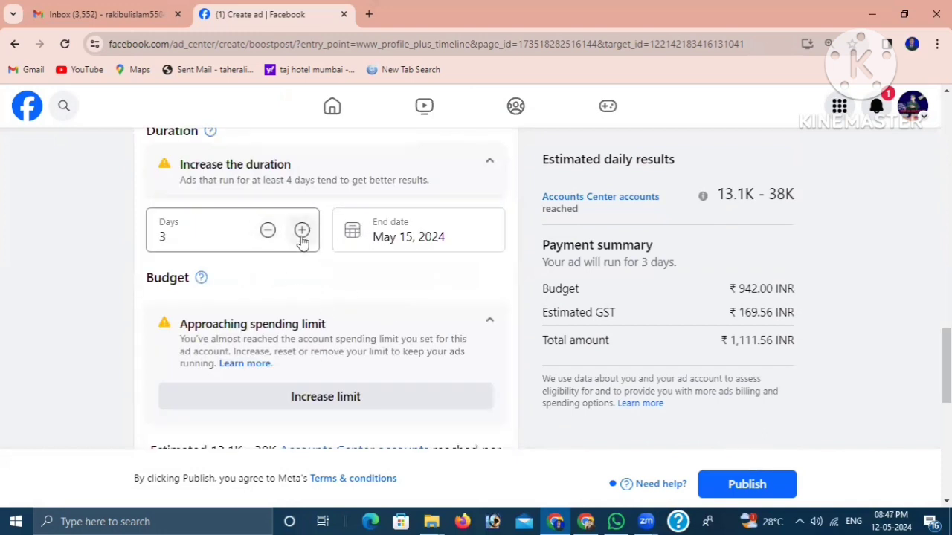
{"action": "scroll", "coordinate": [305, 272], "scroll_direction": "up", "scroll_amount": 5}
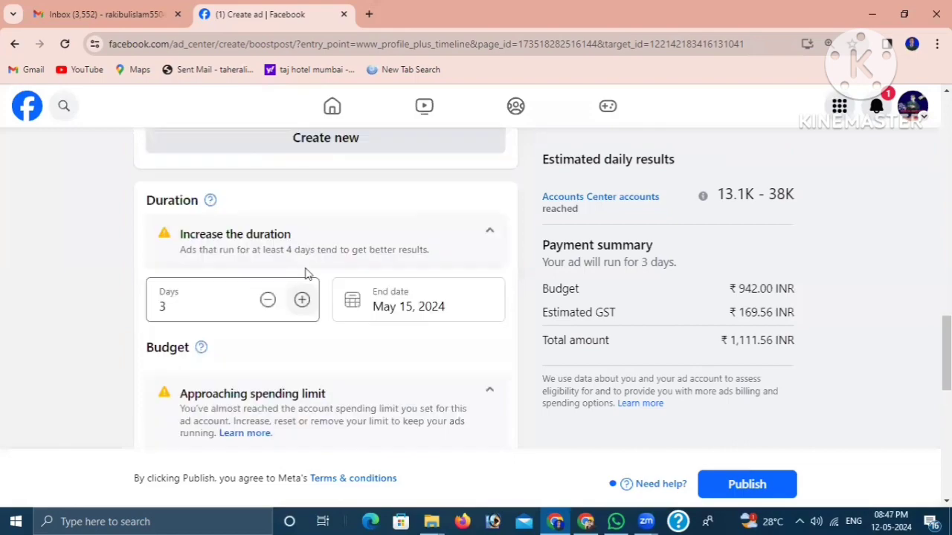
{"action": "scroll", "coordinate": [644, 223], "scroll_direction": "up", "scroll_amount": 8}
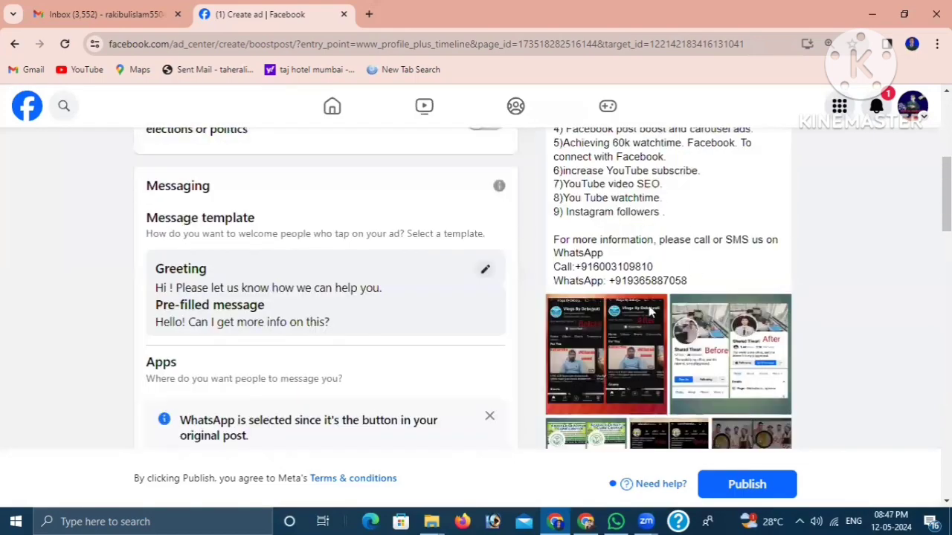
{"action": "scroll", "coordinate": [651, 313], "scroll_direction": "down", "scroll_amount": 3}
{"action": "scroll", "coordinate": [397, 380], "scroll_direction": "down", "scroll_amount": 10}
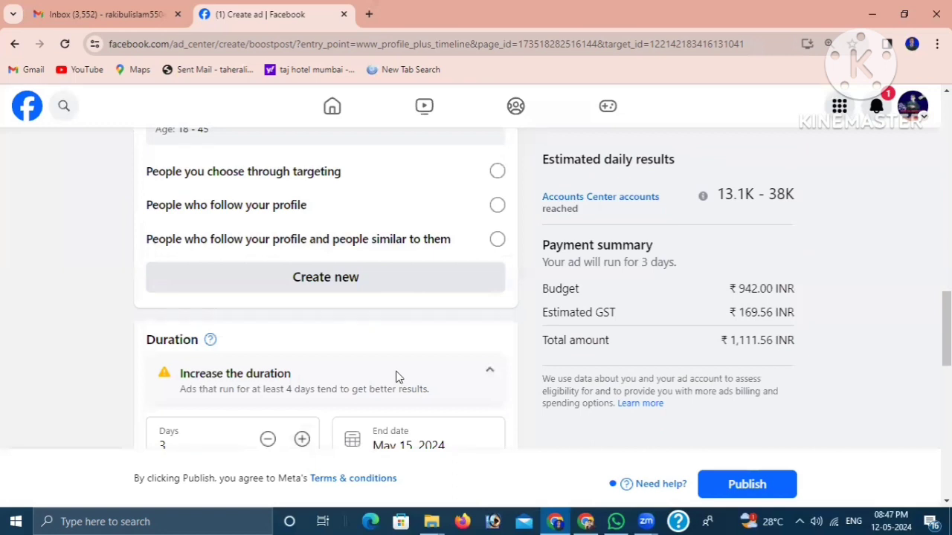
{"action": "scroll", "coordinate": [395, 379], "scroll_direction": "down", "scroll_amount": 4}
- Increase the ad duration to 6 days
{"action": "scroll", "coordinate": [281, 238], "scroll_direction": "up", "scroll_amount": 1}
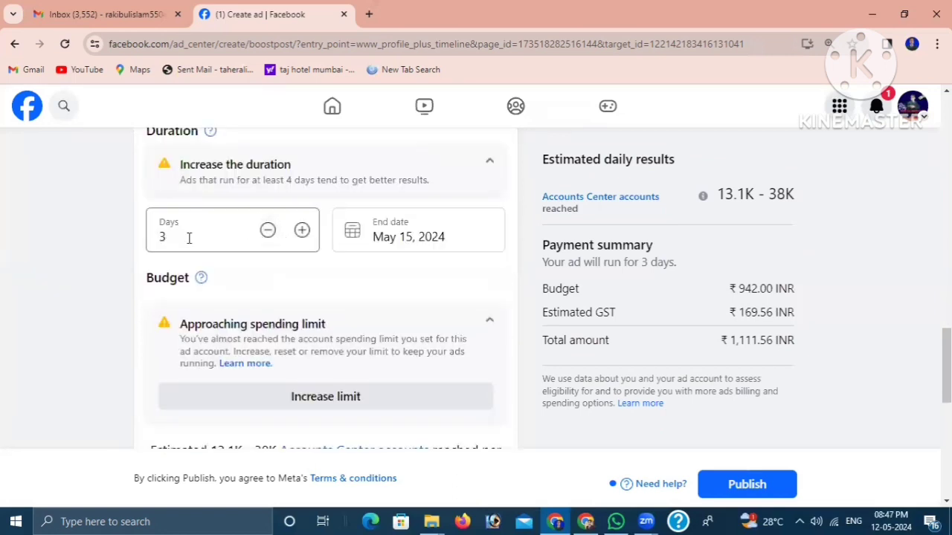
{"action": "left_click", "coordinate": [302, 232]}
{"action": "scroll", "coordinate": [290, 223], "scroll_direction": "up", "scroll_amount": 2}
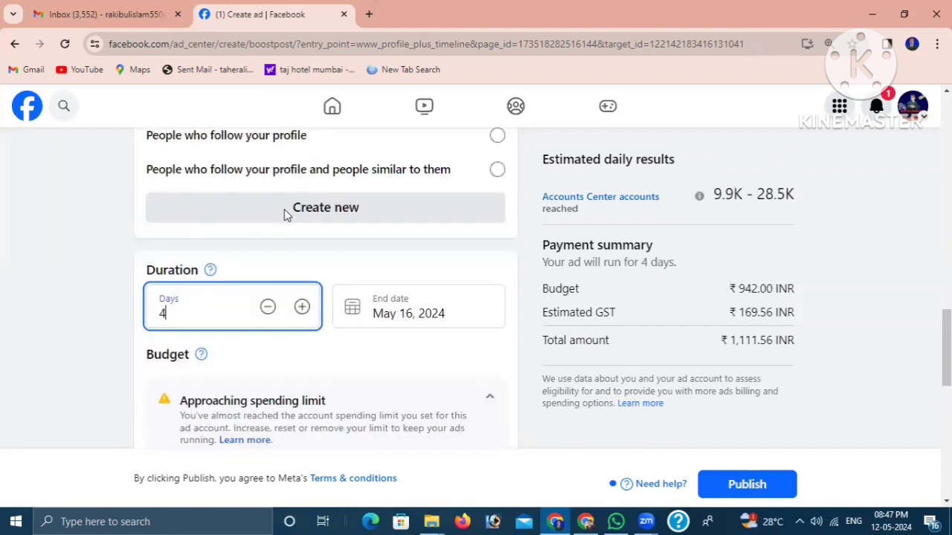
{"action": "left_click", "coordinate": [303, 307]}
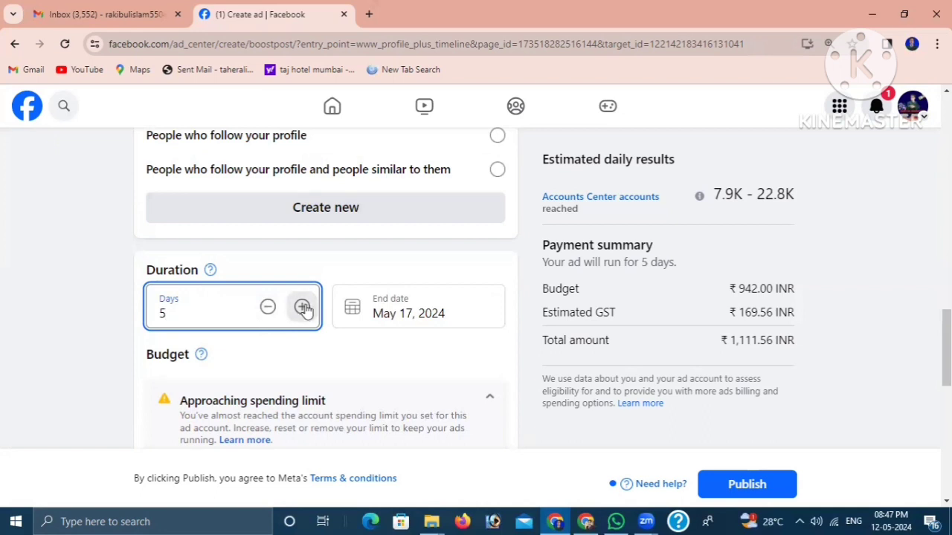
{"action": "left_click", "coordinate": [302, 307]}
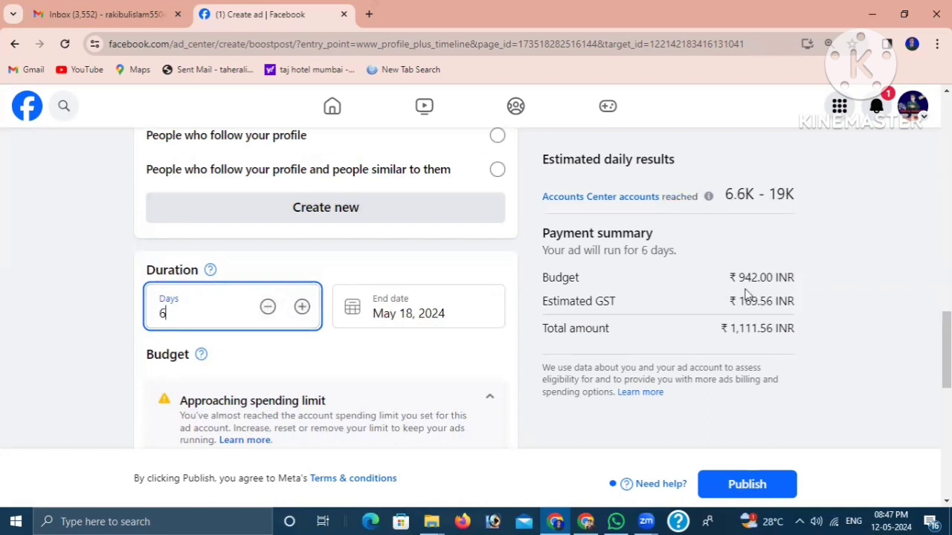
- Reduce the ad duration to 3 days
{"action": "scroll", "coordinate": [395, 361], "scroll_direction": "down", "scroll_amount": 1}
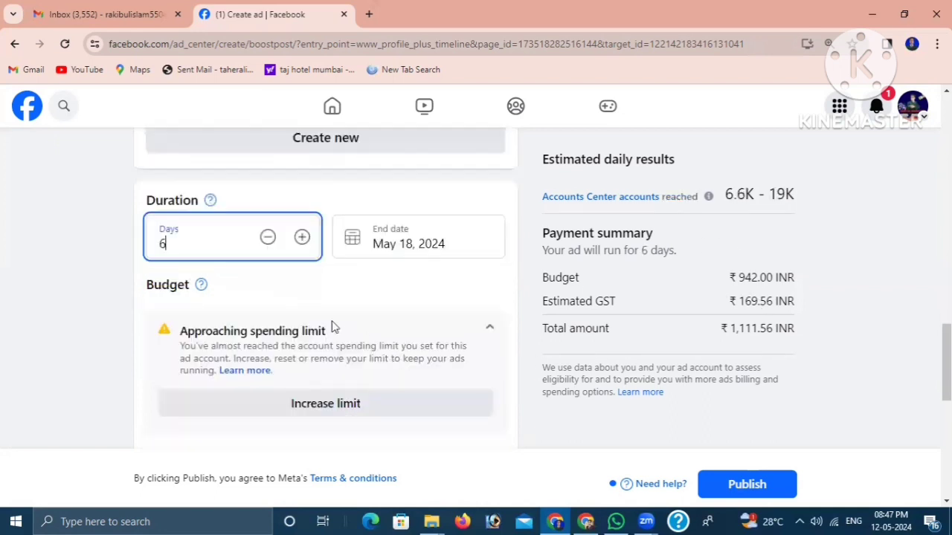
{"action": "left_click", "coordinate": [268, 238]}
{"action": "left_click", "coordinate": [268, 238]}
{"action": "left_click", "coordinate": [267, 238]}
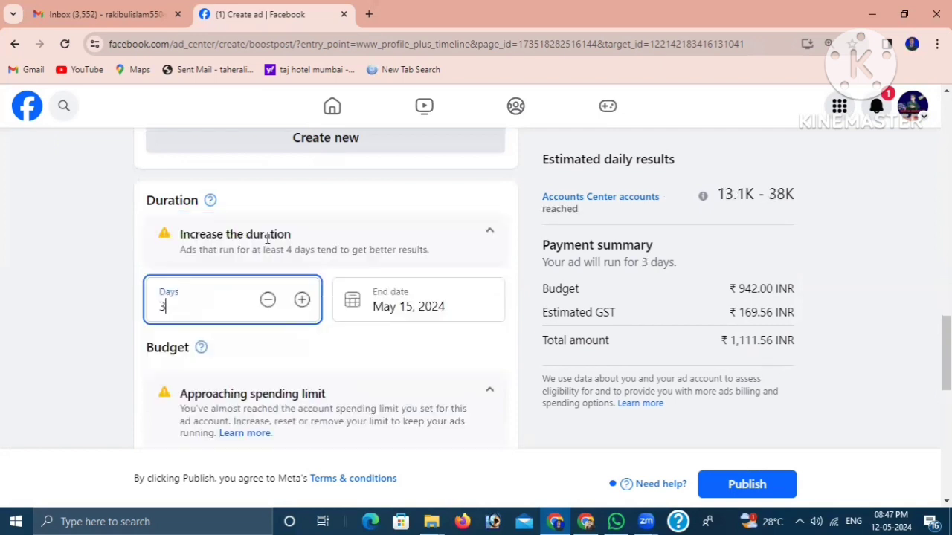
- Lower the ad's total budget to ₹700.00
{"action": "scroll", "coordinate": [446, 305], "scroll_direction": "down", "scroll_amount": 3}
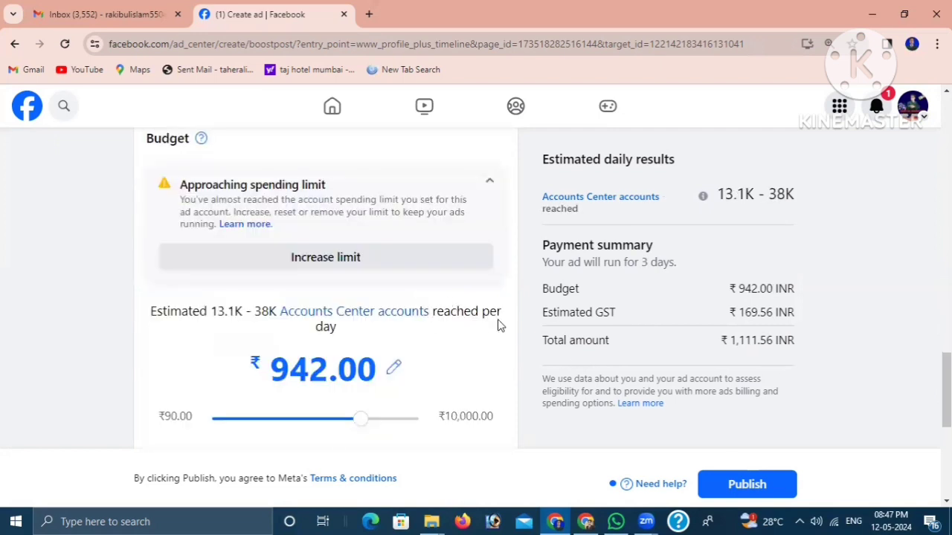
{"action": "scroll", "coordinate": [503, 323], "scroll_direction": "down", "scroll_amount": 1}
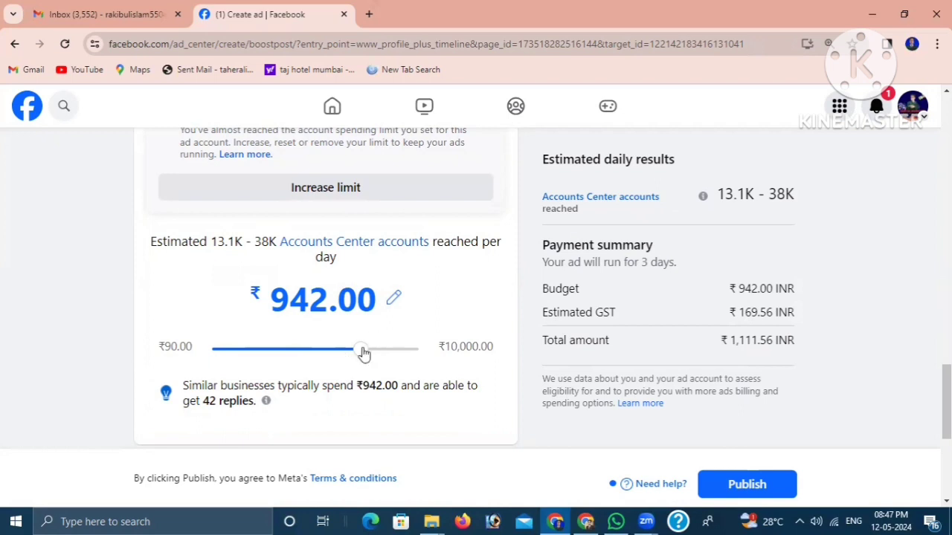
{"action": "left_click_drag", "start_coordinate": [362, 351], "coordinate": [338, 352]}
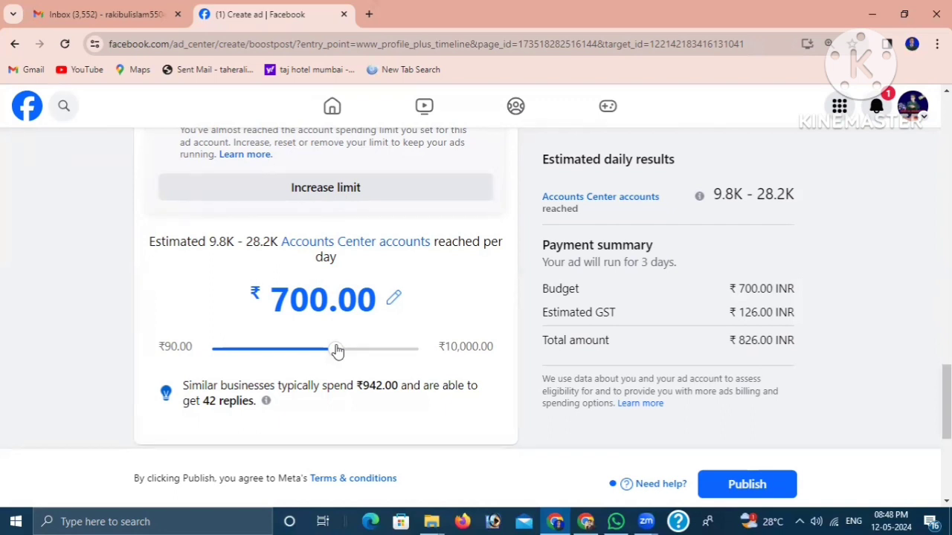
- Check the duration setting and lower the ad's total budget to the minimum of ₹90.00
{"action": "scroll", "coordinate": [336, 348], "scroll_direction": "up", "scroll_amount": 3}
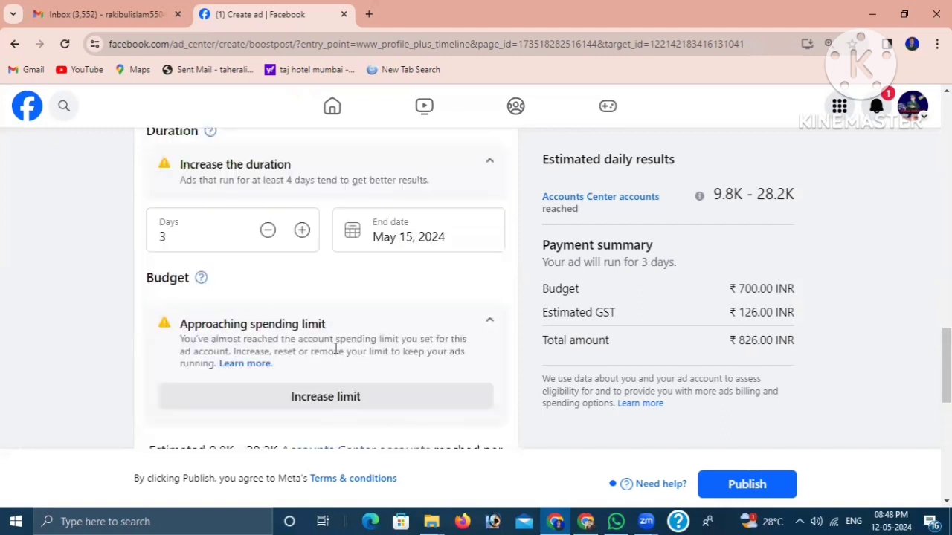
{"action": "scroll", "coordinate": [312, 334], "scroll_direction": "down", "scroll_amount": 2}
{"action": "scroll", "coordinate": [349, 403], "scroll_direction": "down", "scroll_amount": 1}
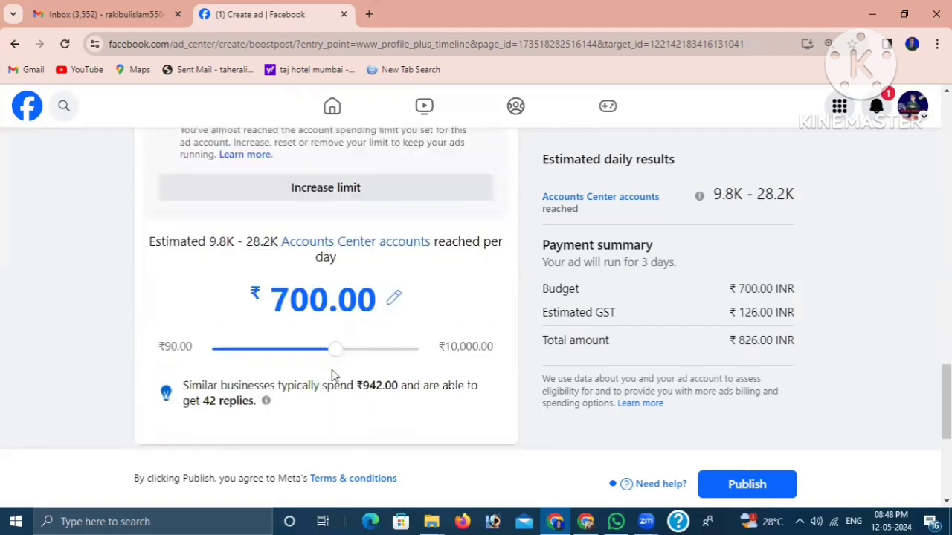
{"action": "left_click_drag", "start_coordinate": [333, 350], "coordinate": [197, 364]}
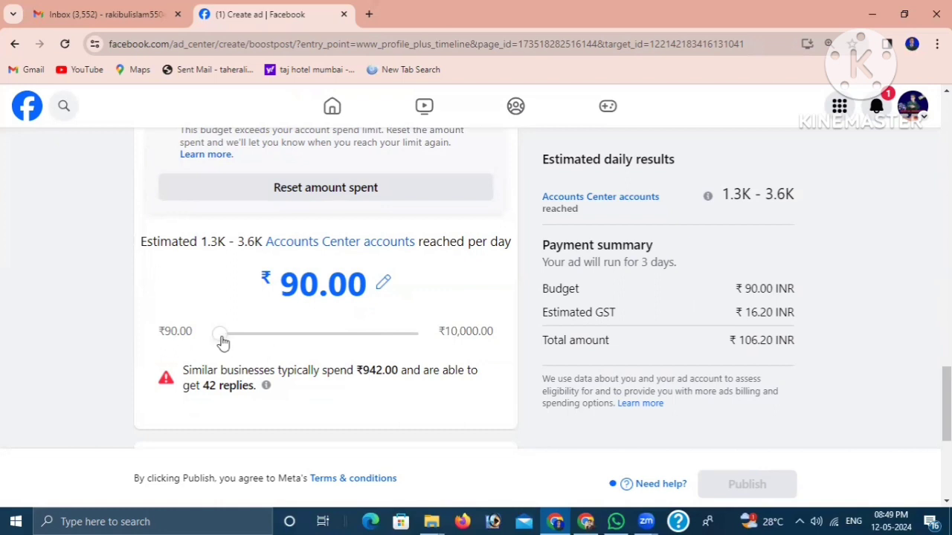
- Raise the ad's total budget to ₹942.00 and settle it at ₹400.00
{"action": "mouse_move", "coordinate": [220, 340]}
{"action": "left_mouse_down"}
{"action": "mouse_move", "coordinate": [253, 342]}
{"action": "mouse_move", "coordinate": [238, 339]}
{"action": "left_mouse_up"}
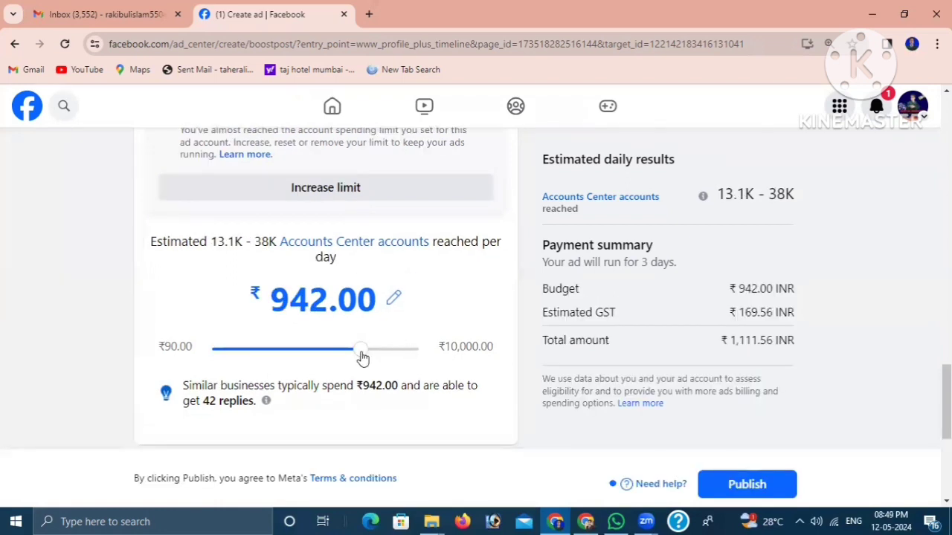
{"action": "left_click_drag", "start_coordinate": [363, 351], "coordinate": [310, 357]}
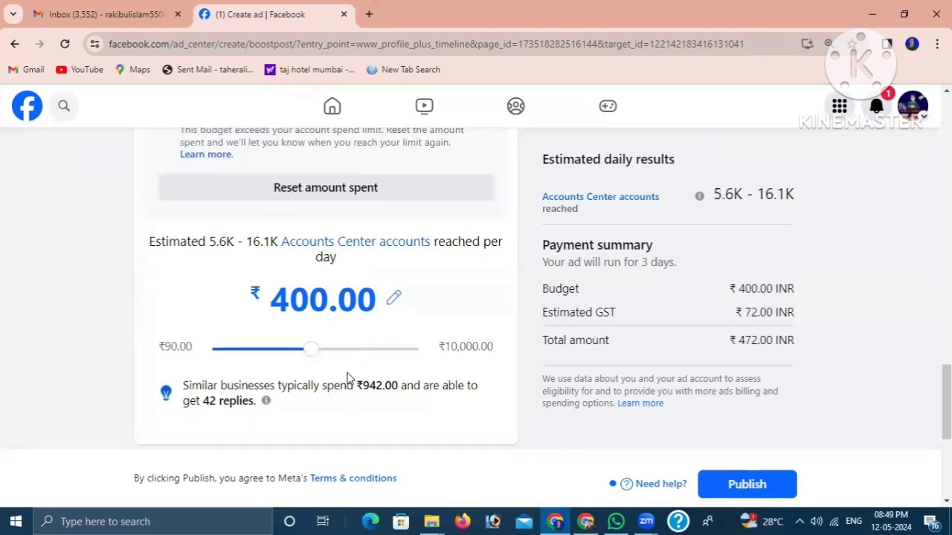
- Review the budget, estimated daily results and payment summary, along with the placements, Meta Pixel and payment method sections
{"action": "scroll", "coordinate": [315, 340], "scroll_direction": "up", "scroll_amount": 2}
{"action": "scroll", "coordinate": [350, 342], "scroll_direction": "down", "scroll_amount": 1}
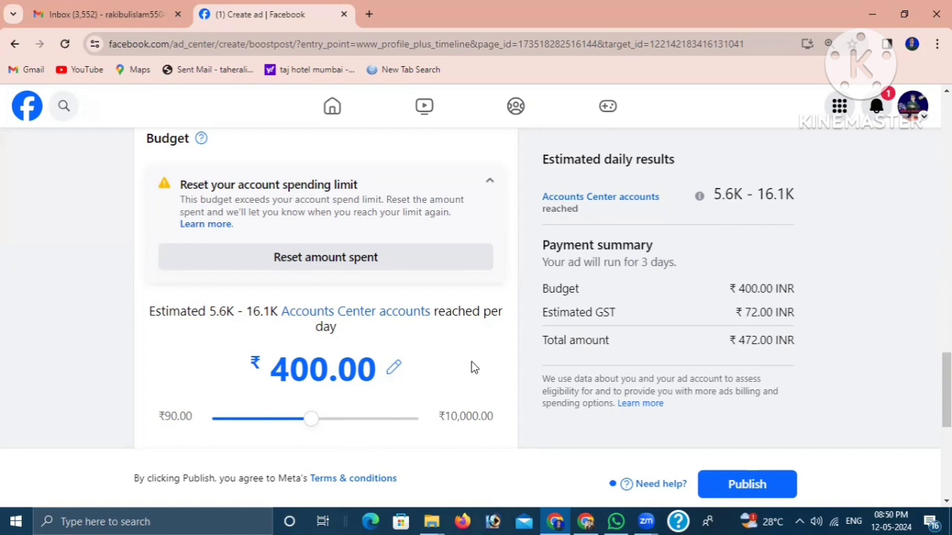
{"action": "scroll", "coordinate": [680, 378], "scroll_direction": "down", "scroll_amount": 2}
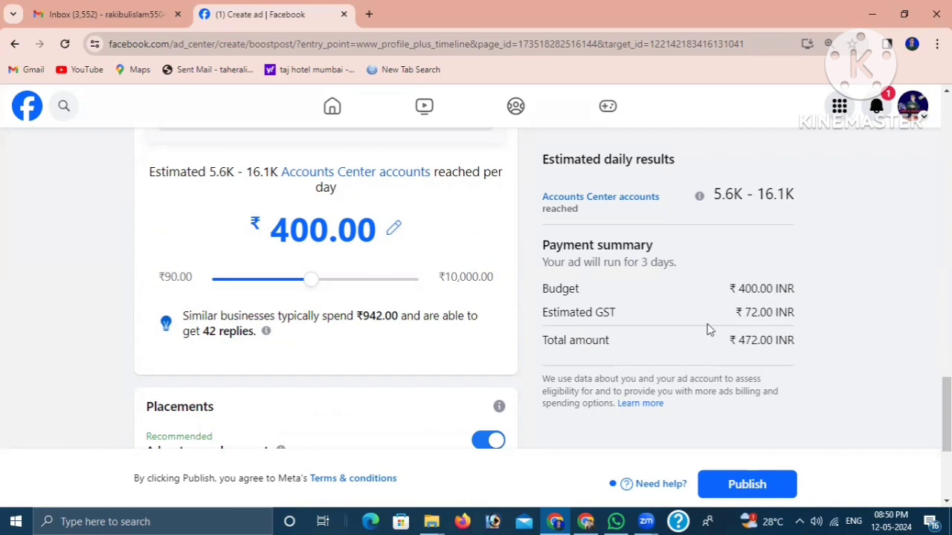
{"action": "scroll", "coordinate": [417, 385], "scroll_direction": "down", "scroll_amount": 2}
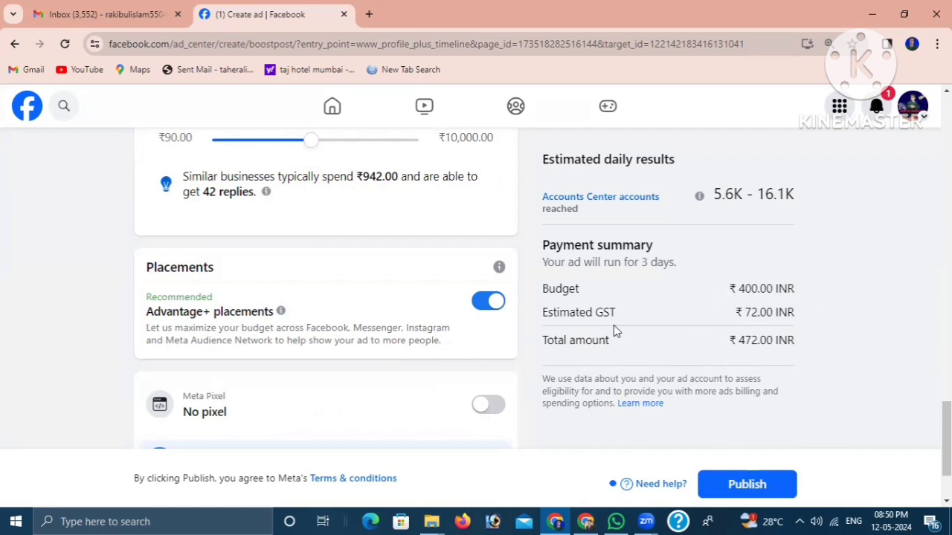
{"action": "scroll", "coordinate": [670, 305], "scroll_direction": "down", "scroll_amount": 2}
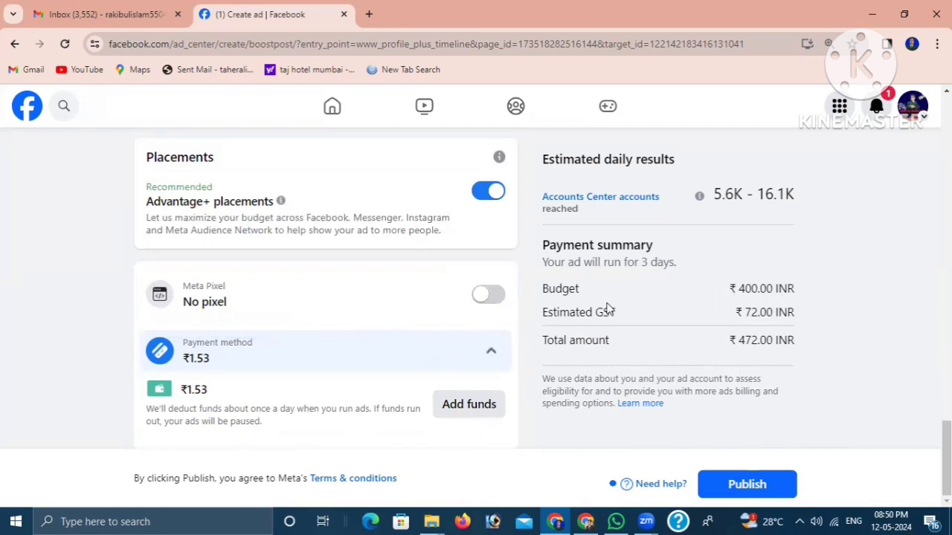
{"action": "scroll", "coordinate": [654, 334], "scroll_direction": "up", "scroll_amount": 2}
{"action": "scroll", "coordinate": [521, 372], "scroll_direction": "down", "scroll_amount": 2}
{"action": "scroll", "coordinate": [594, 284], "scroll_direction": "up", "scroll_amount": 7}
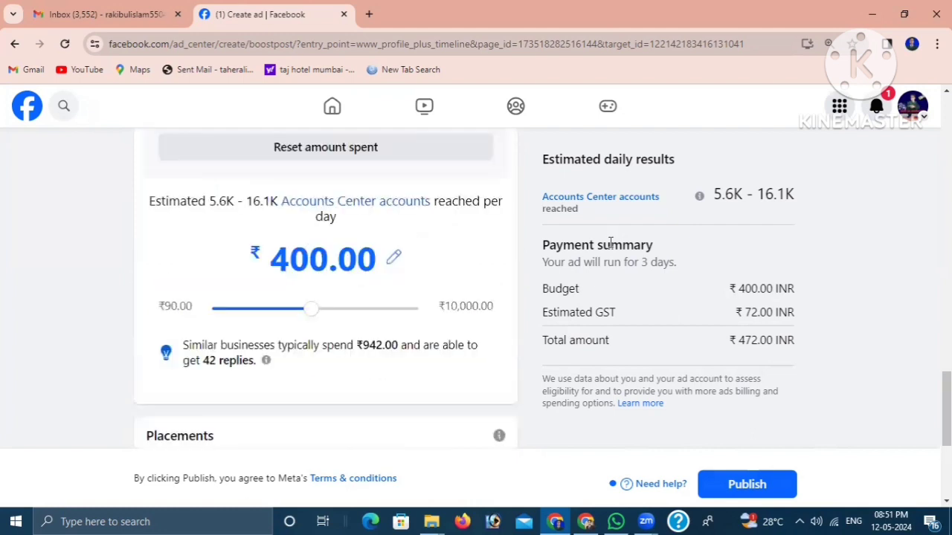